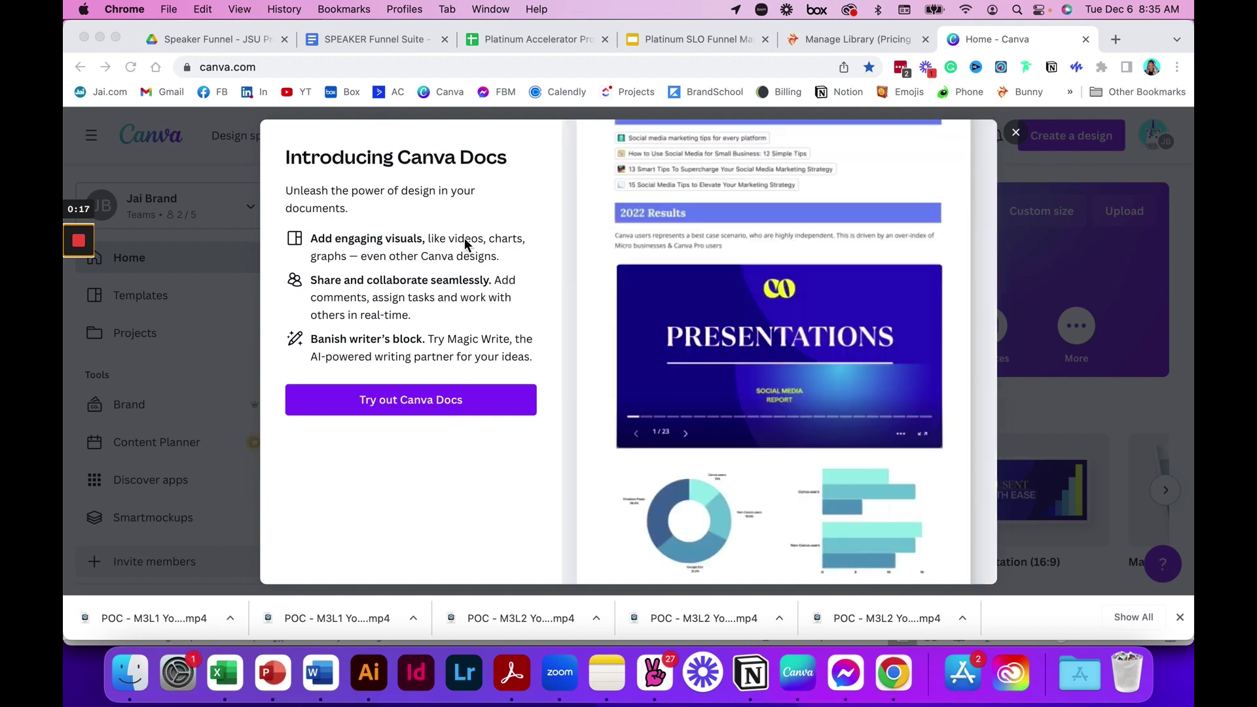
Close the Introducing Canva Docs popup and create a new blank Doc from Docs.
mouse_move(73, 244)
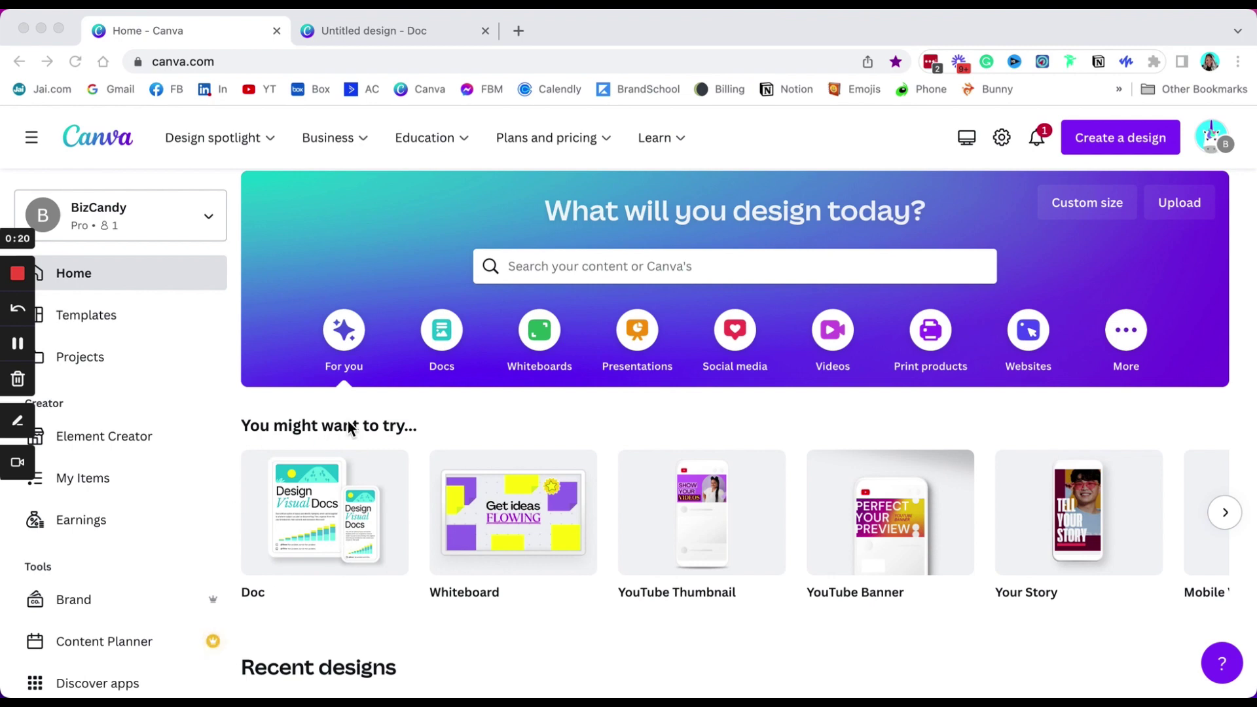
click(389, 32)
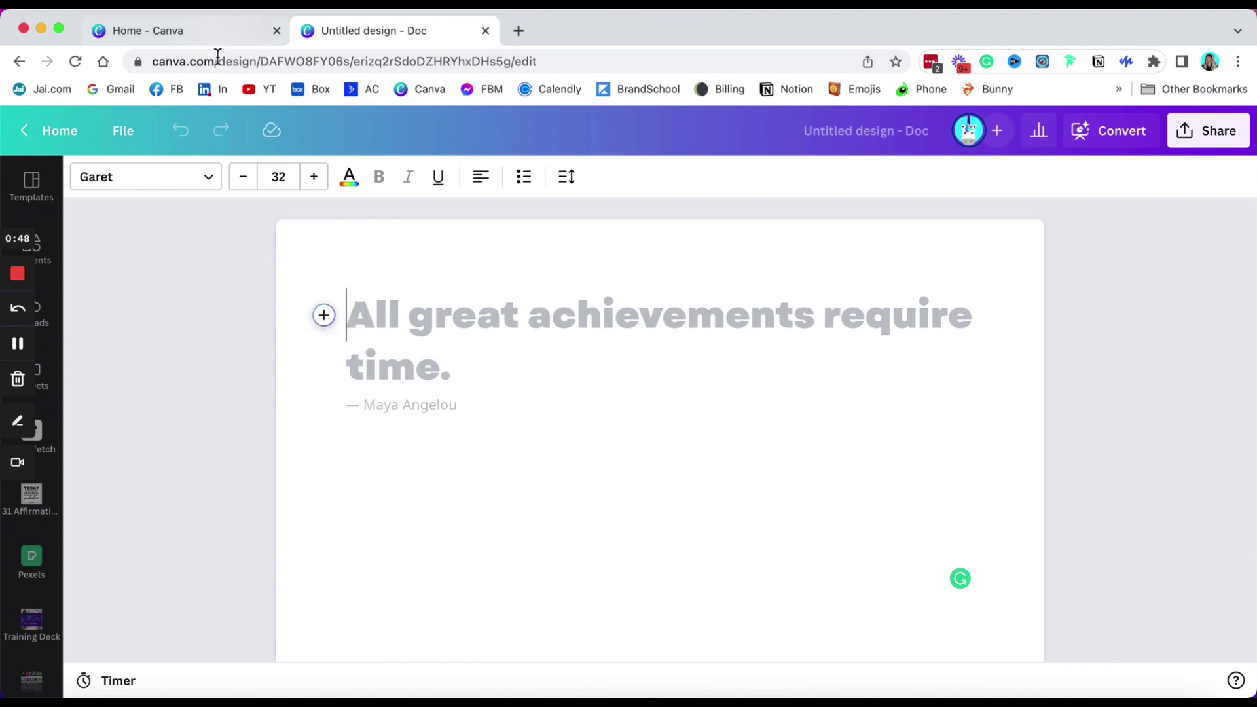
click(214, 32)
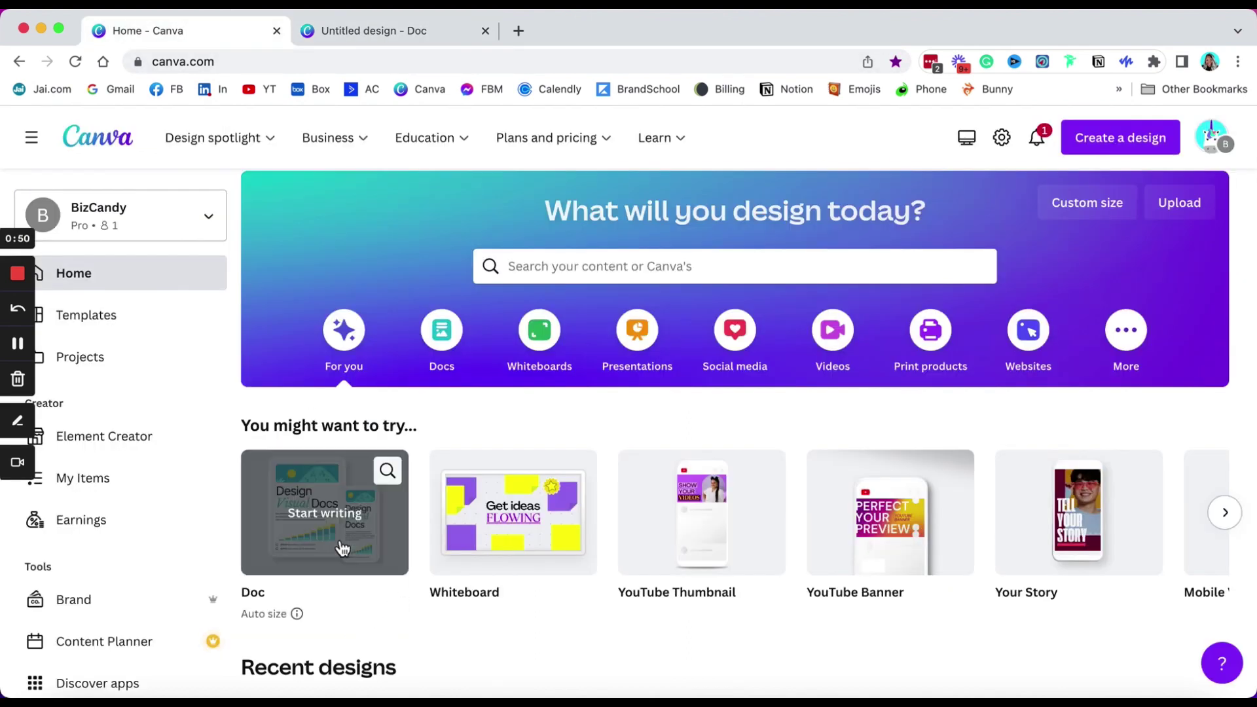
click(349, 32)
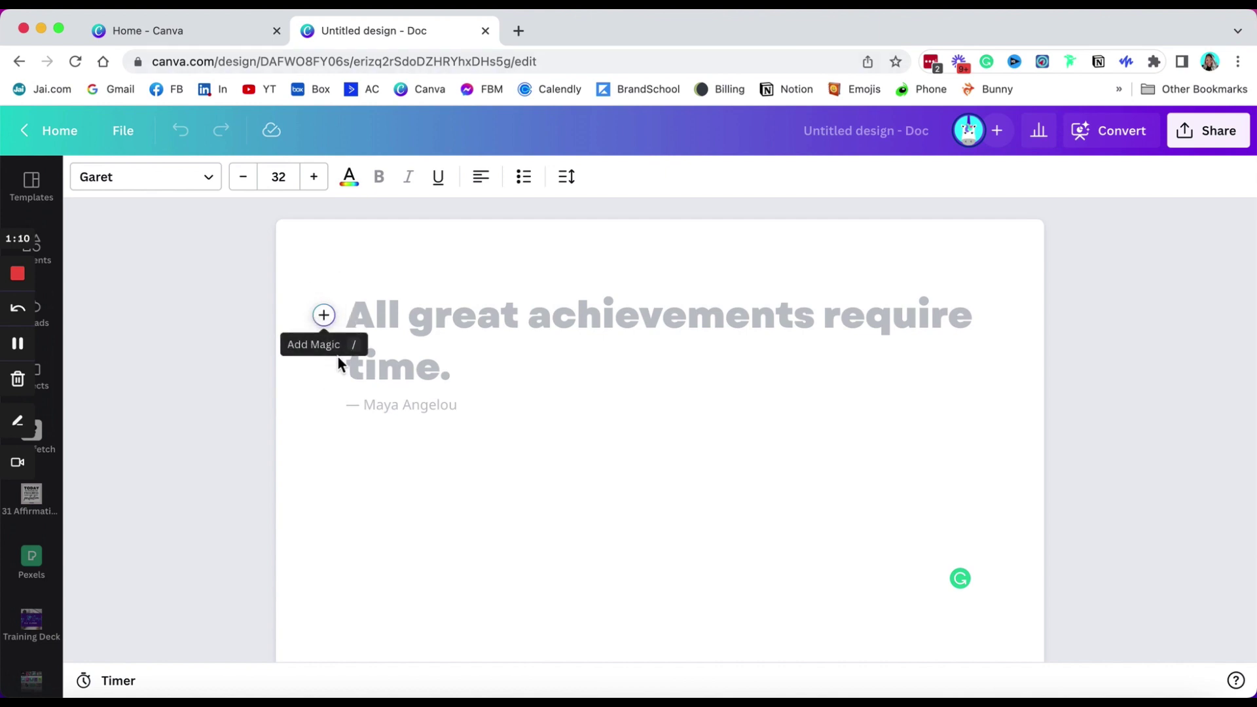
Open the Magic insert menu beside the empty first line and browse its block types.
click(324, 316)
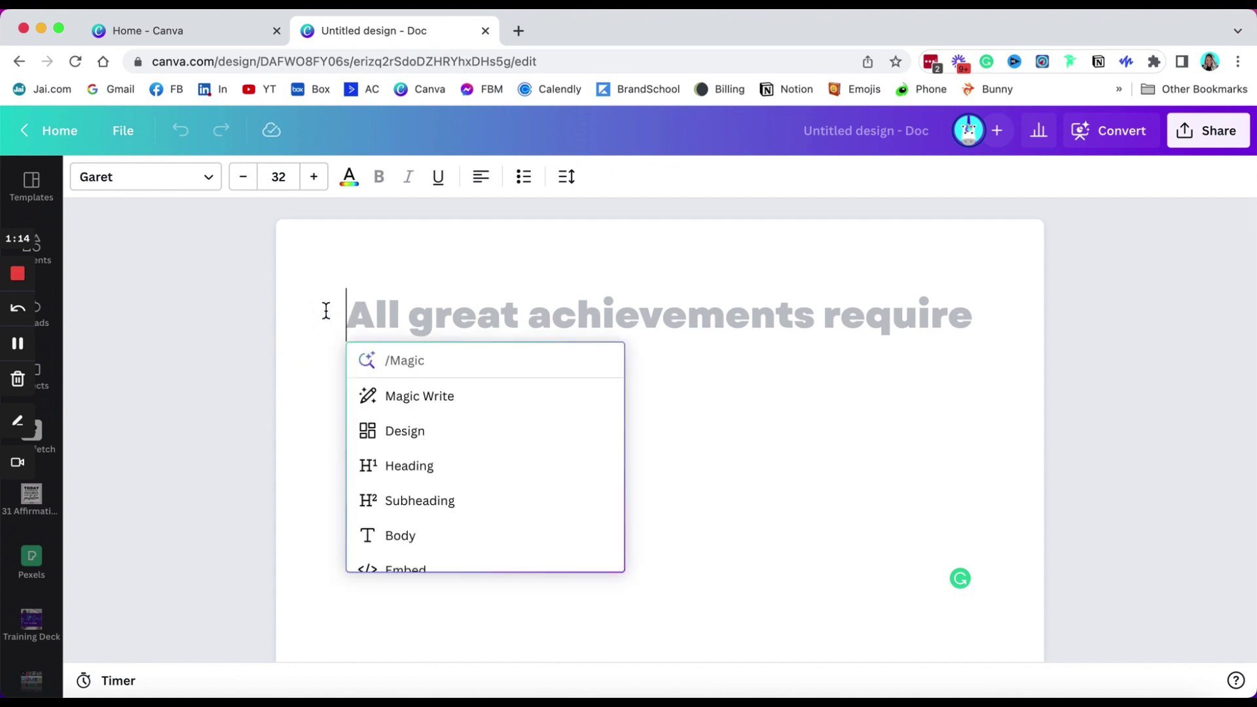
scroll(466, 494, down, 3)
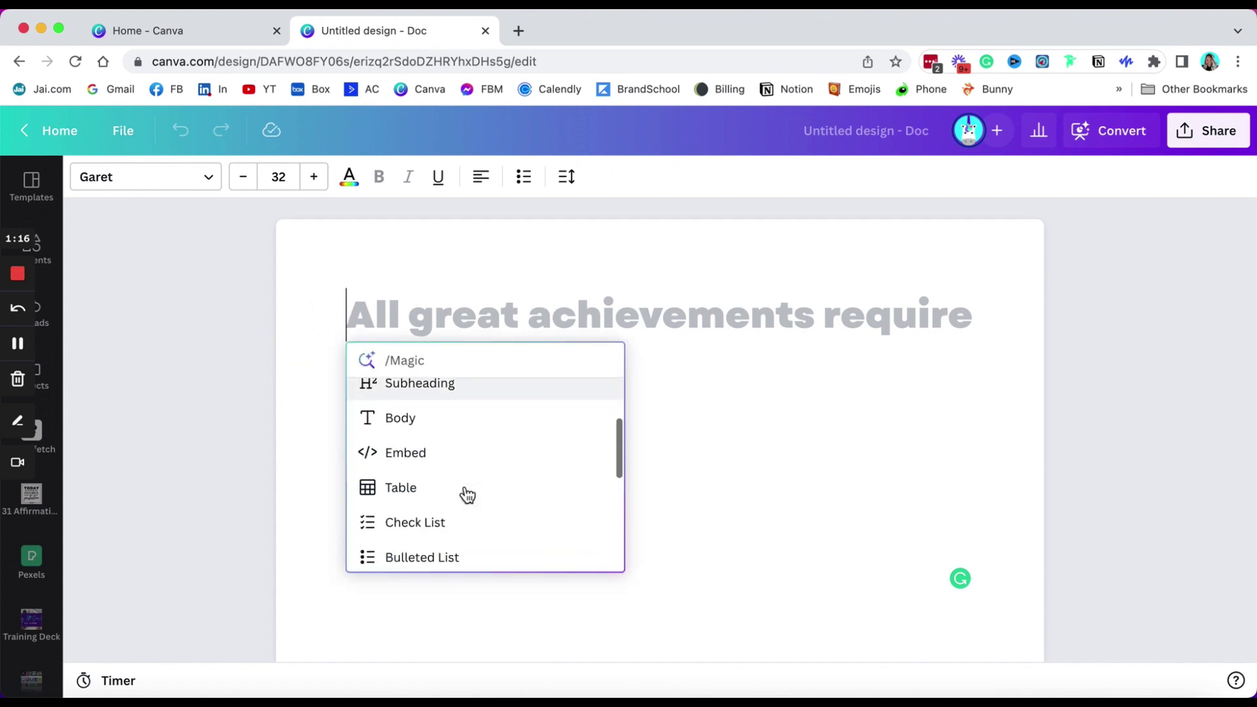
scroll(466, 494, down, 5)
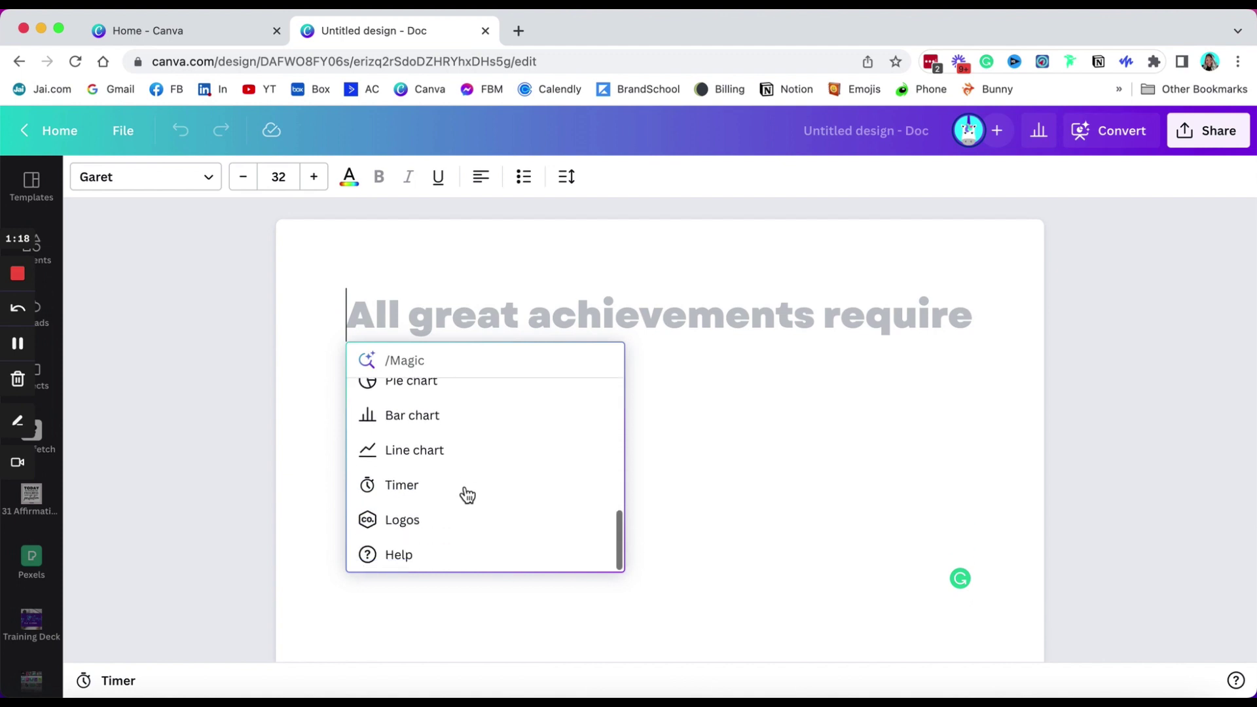
scroll(467, 495, up, 8)
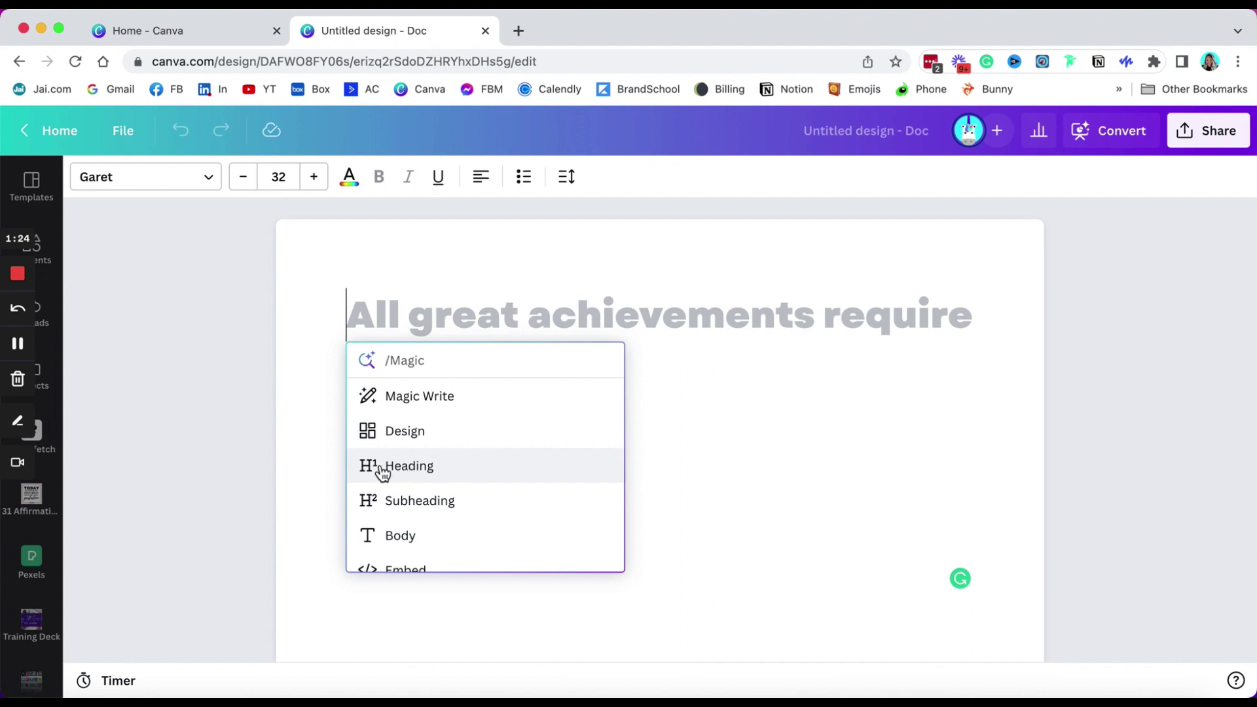
Make the first line a Heading reading 'Heading Goes HERE'.
click(409, 477)
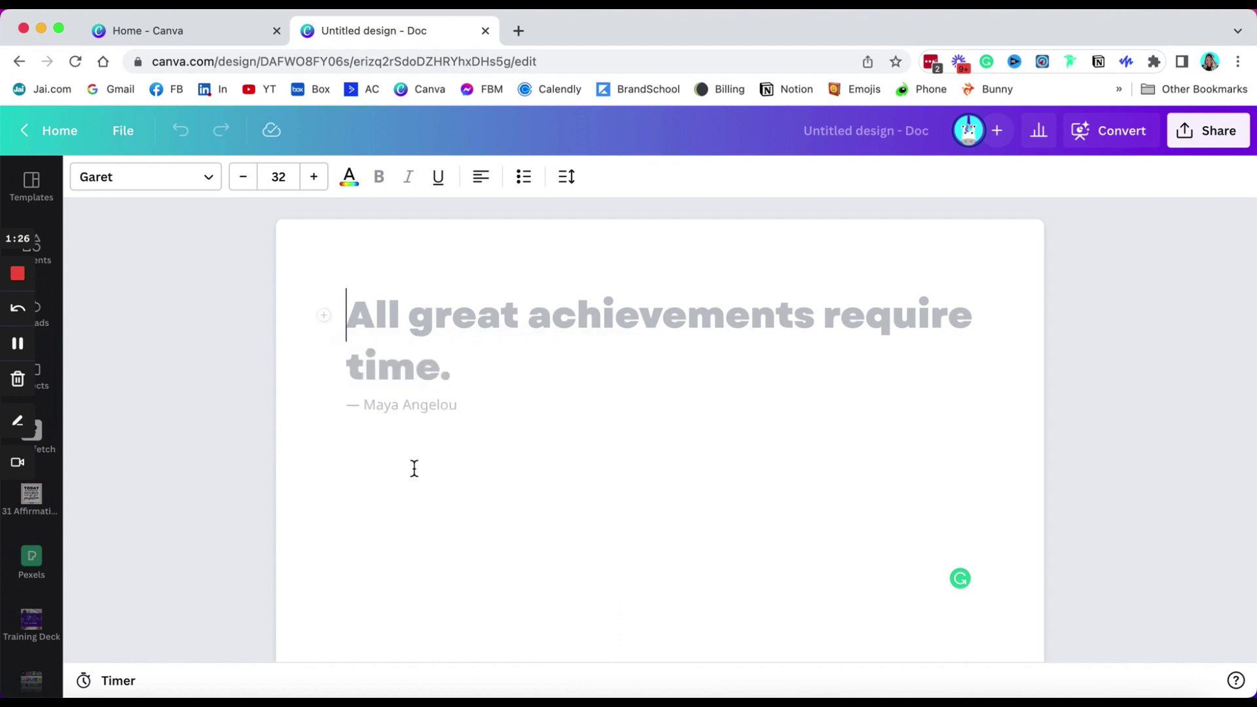
text(H)
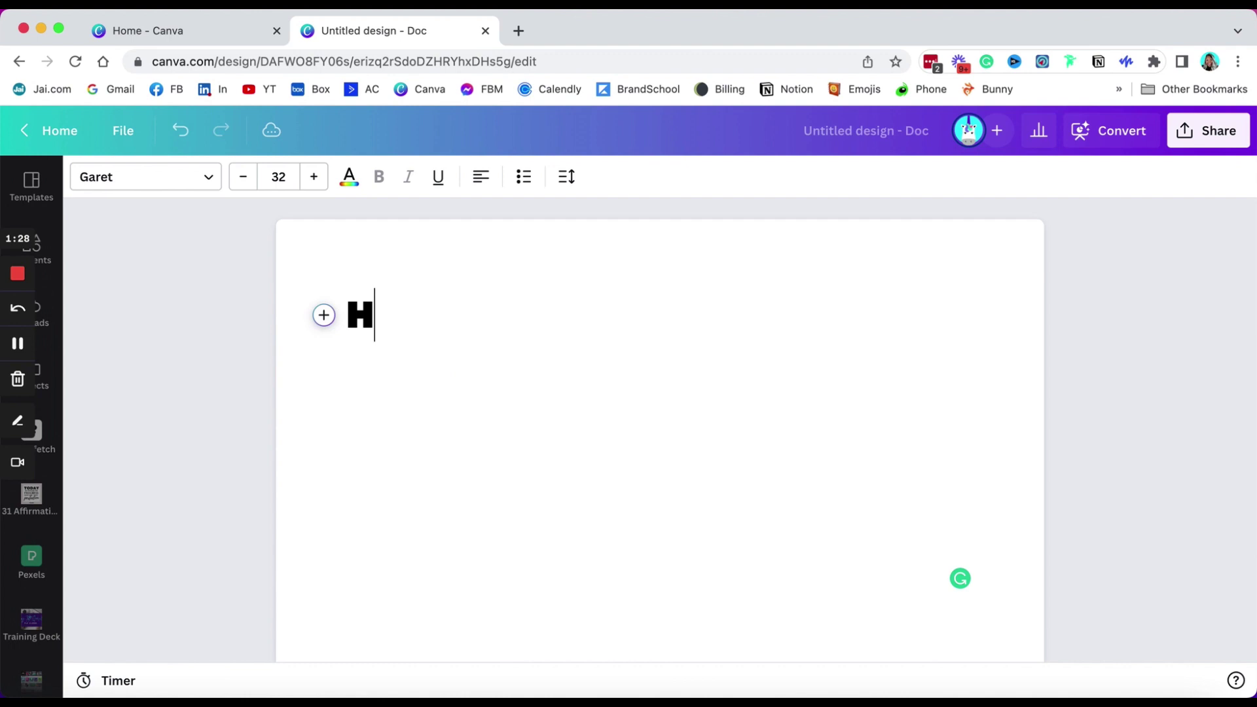
text(eading Goe)
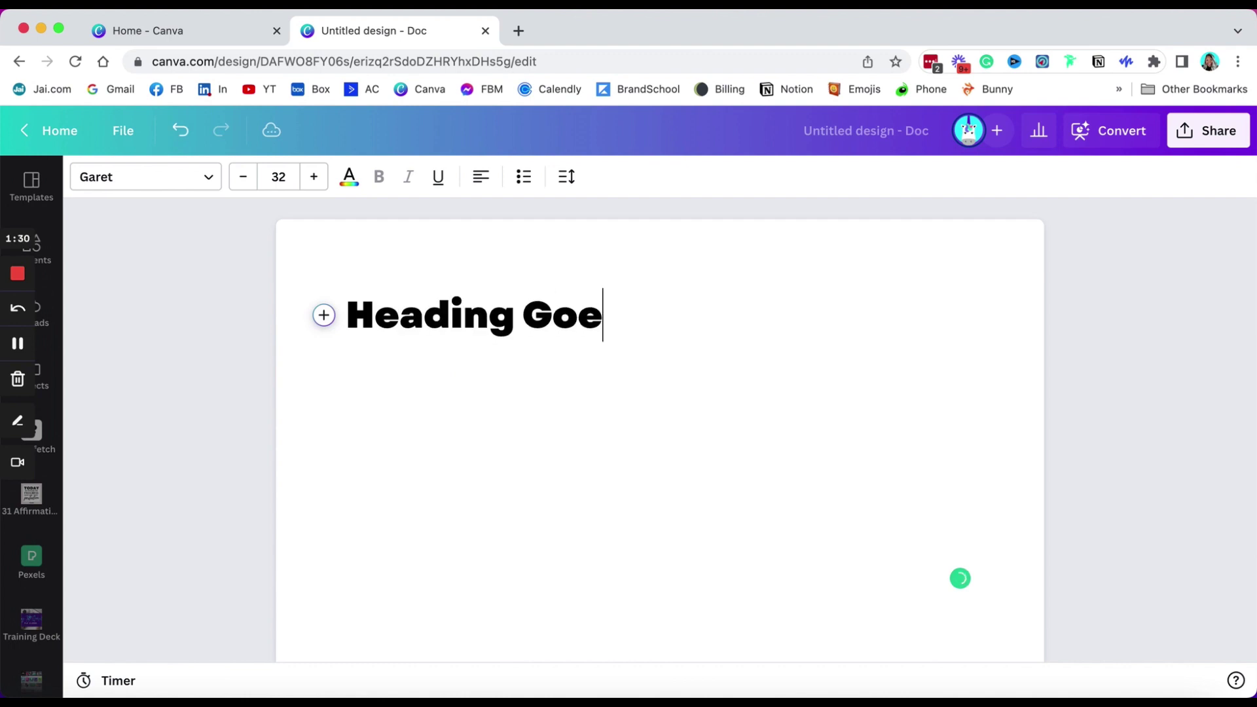
text(s HEE)
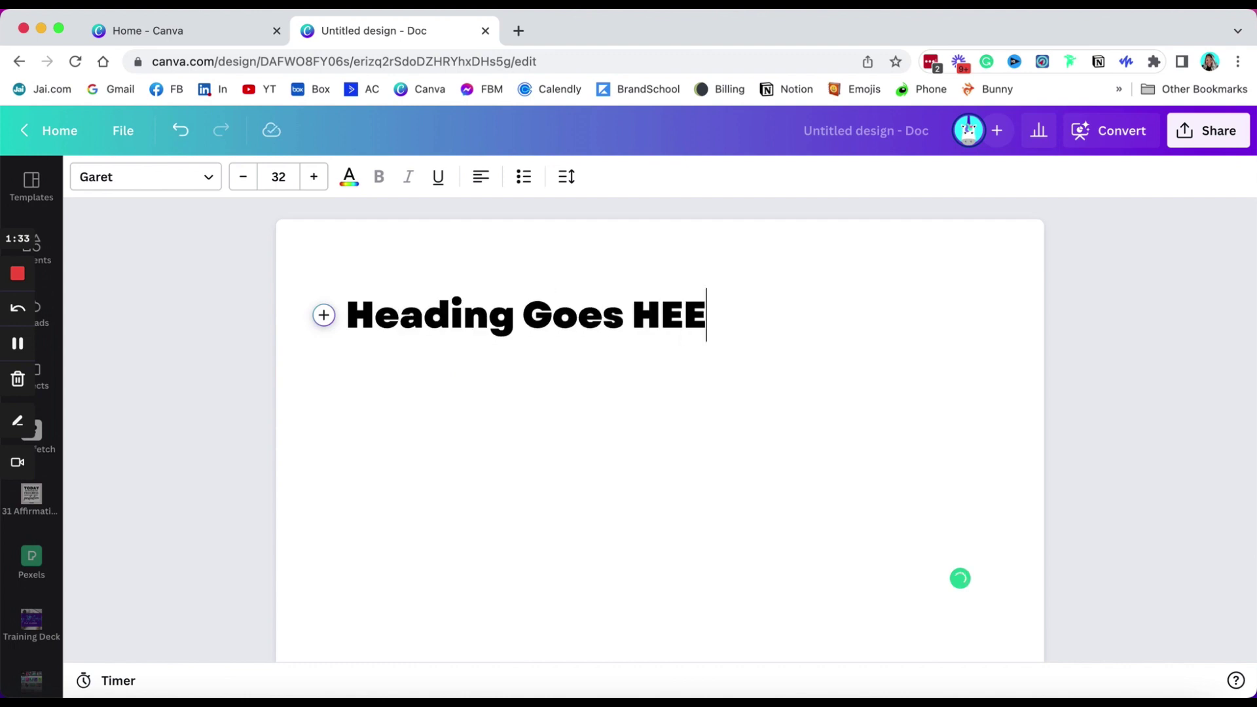
key(BackSpace)
text(RE)
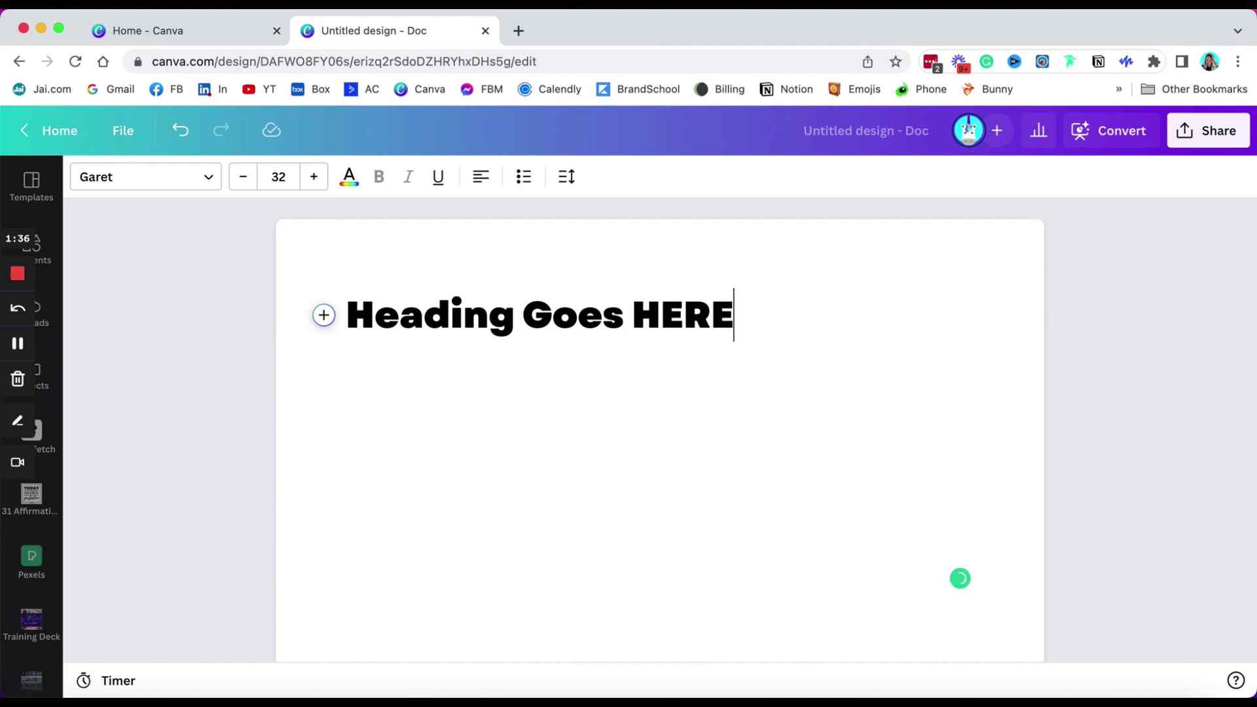
key(Return)
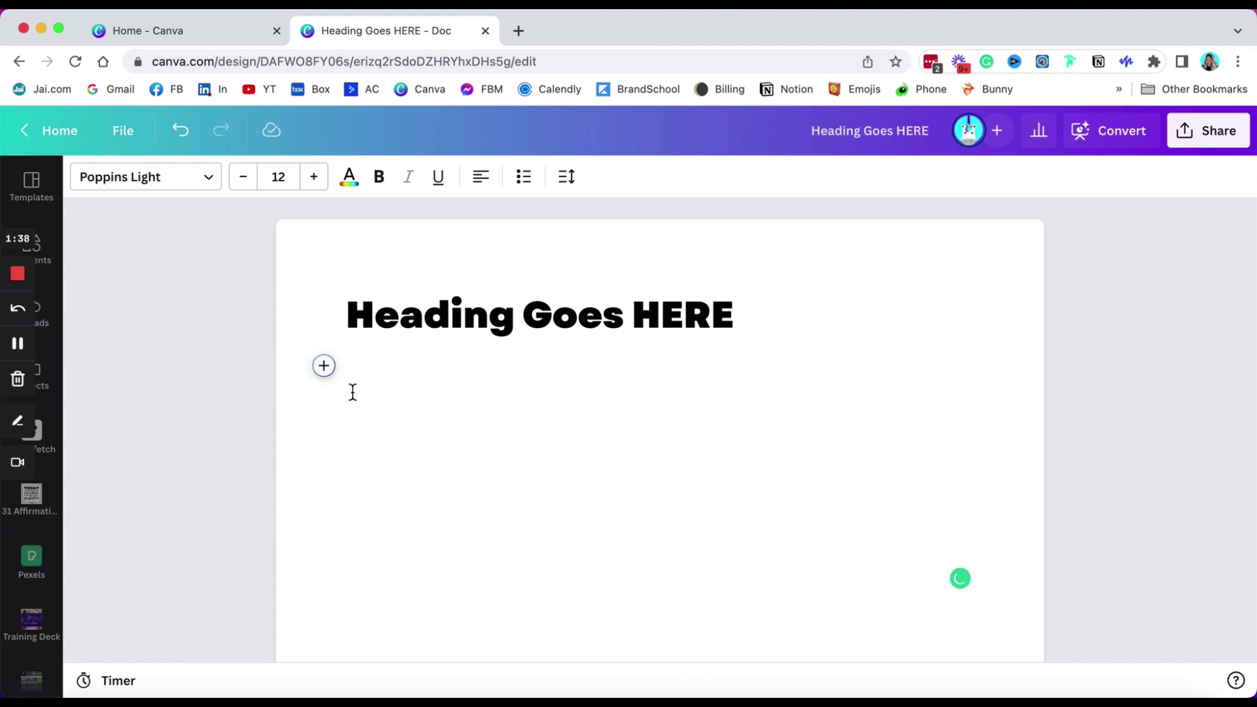
Add a Subheading line reading 'Testing This Size' below the heading.
click(324, 366)
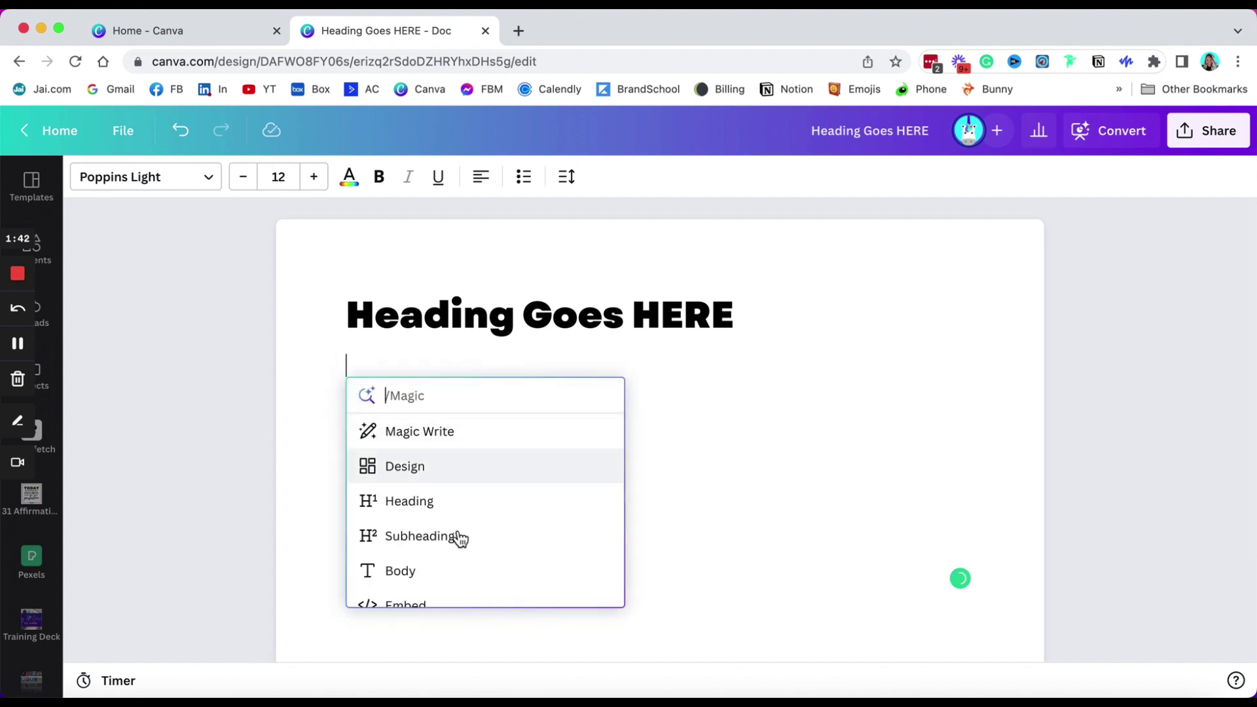
scroll(461, 547, down, 4)
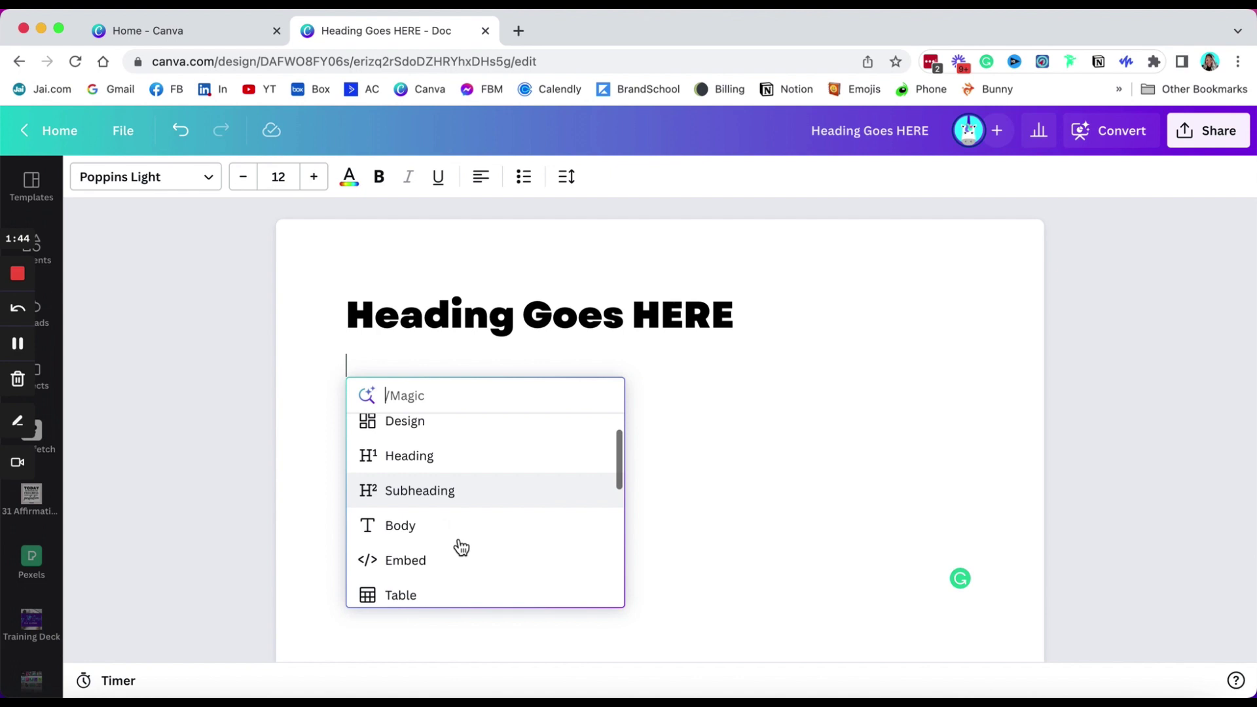
scroll(461, 547, up, 3)
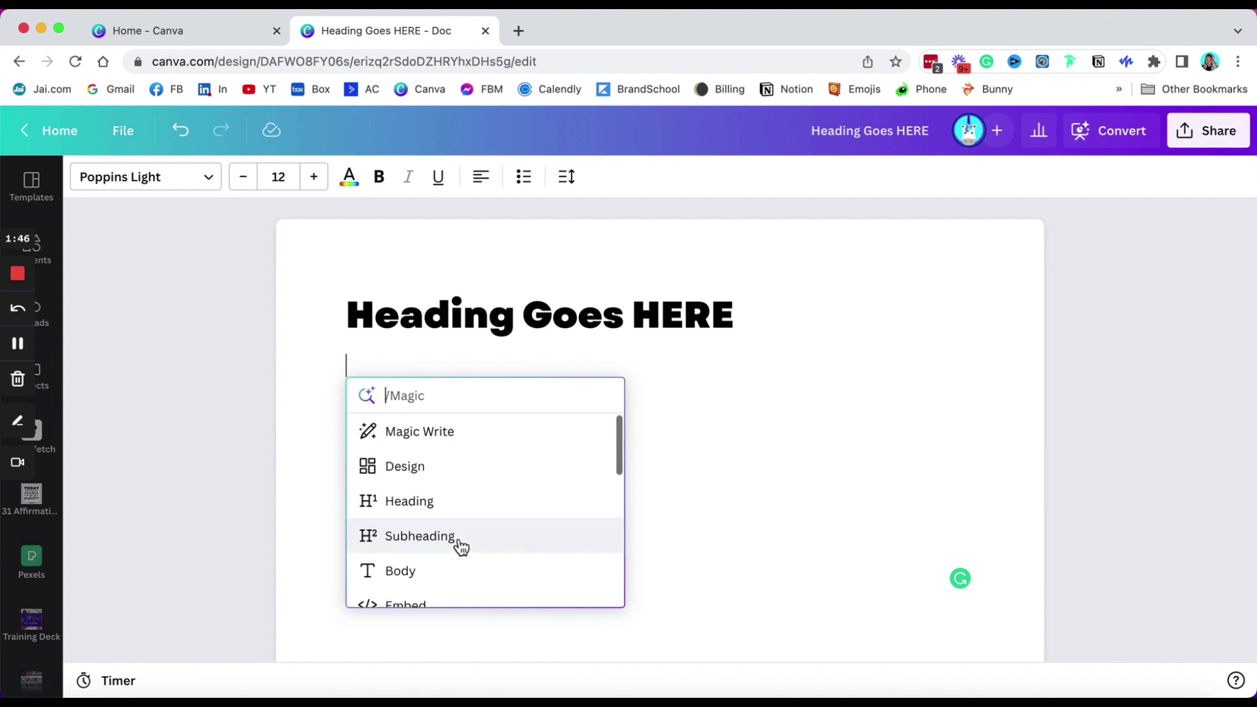
click(461, 547)
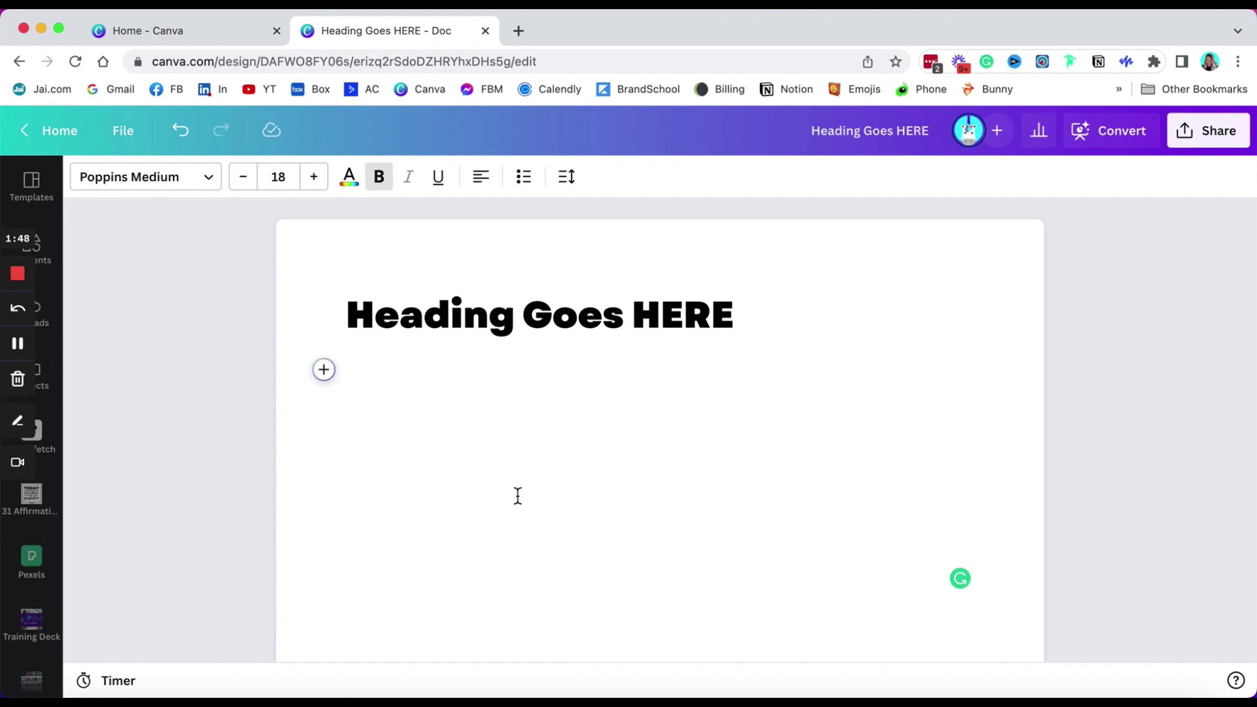
text(Testing Thks)
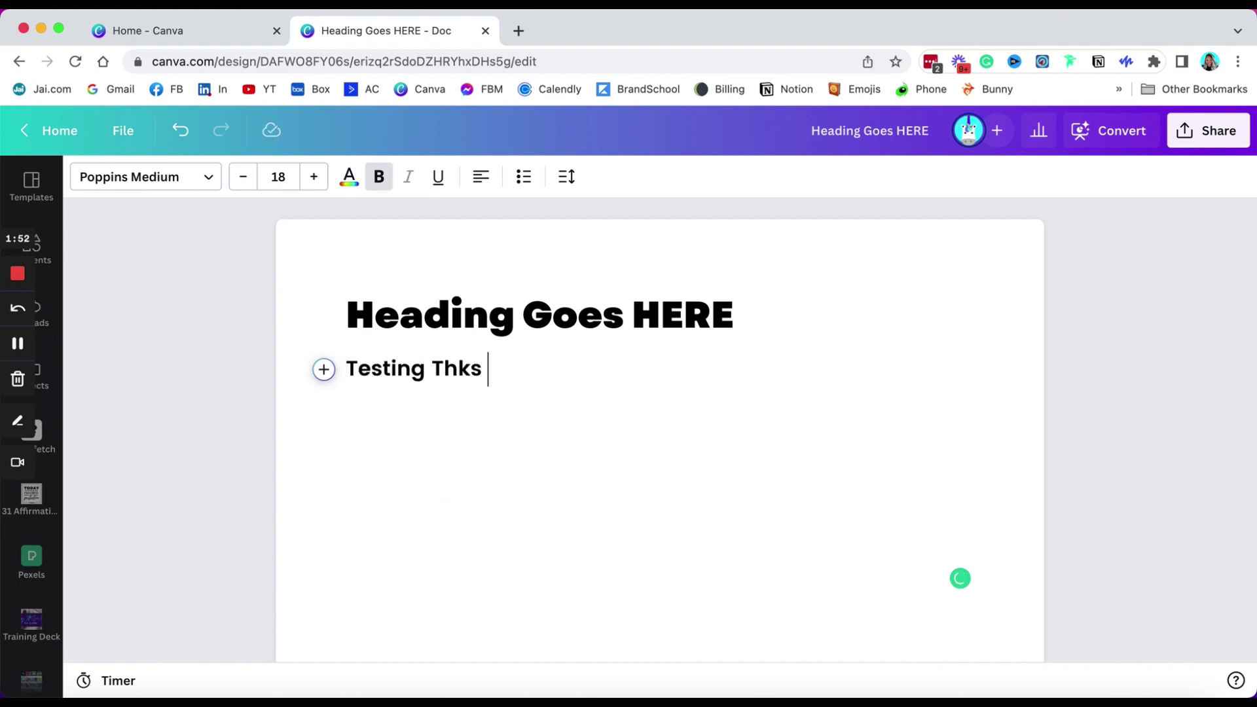
key(BackSpace)
key(BackSpace)
text(is Size)
key(Return)
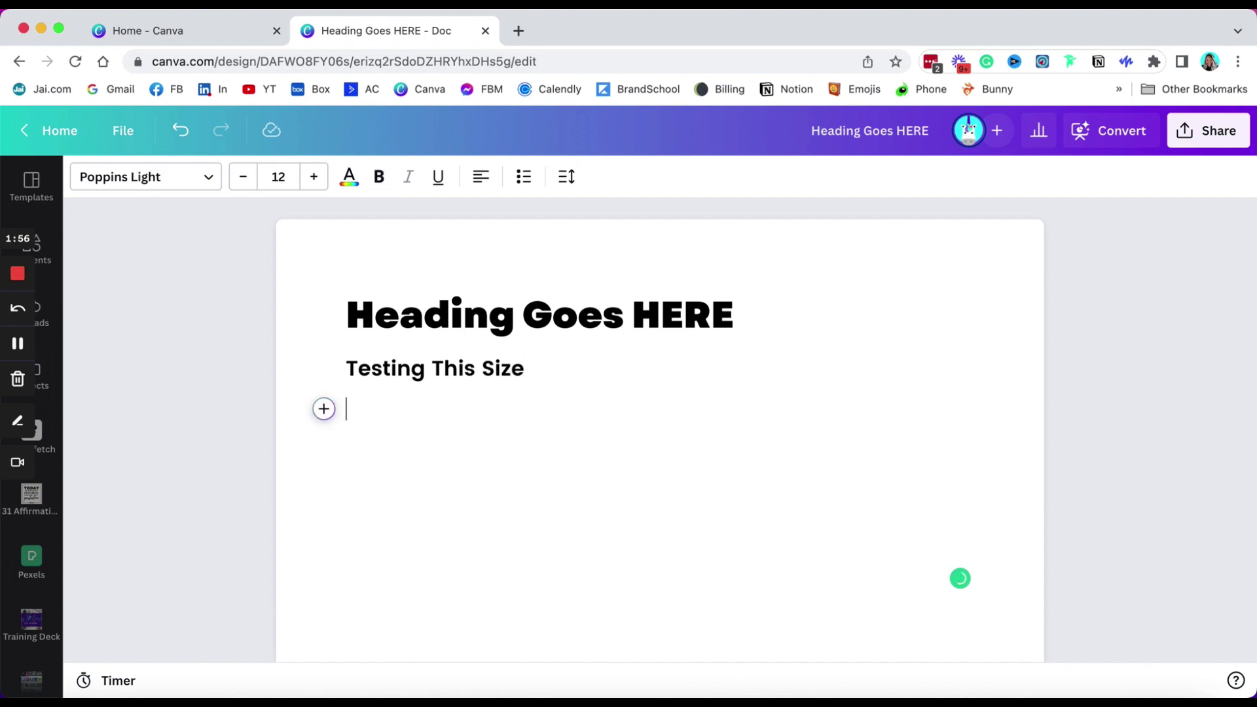
Add a Body line reading 'Body Text' under the subheading.
click(326, 411)
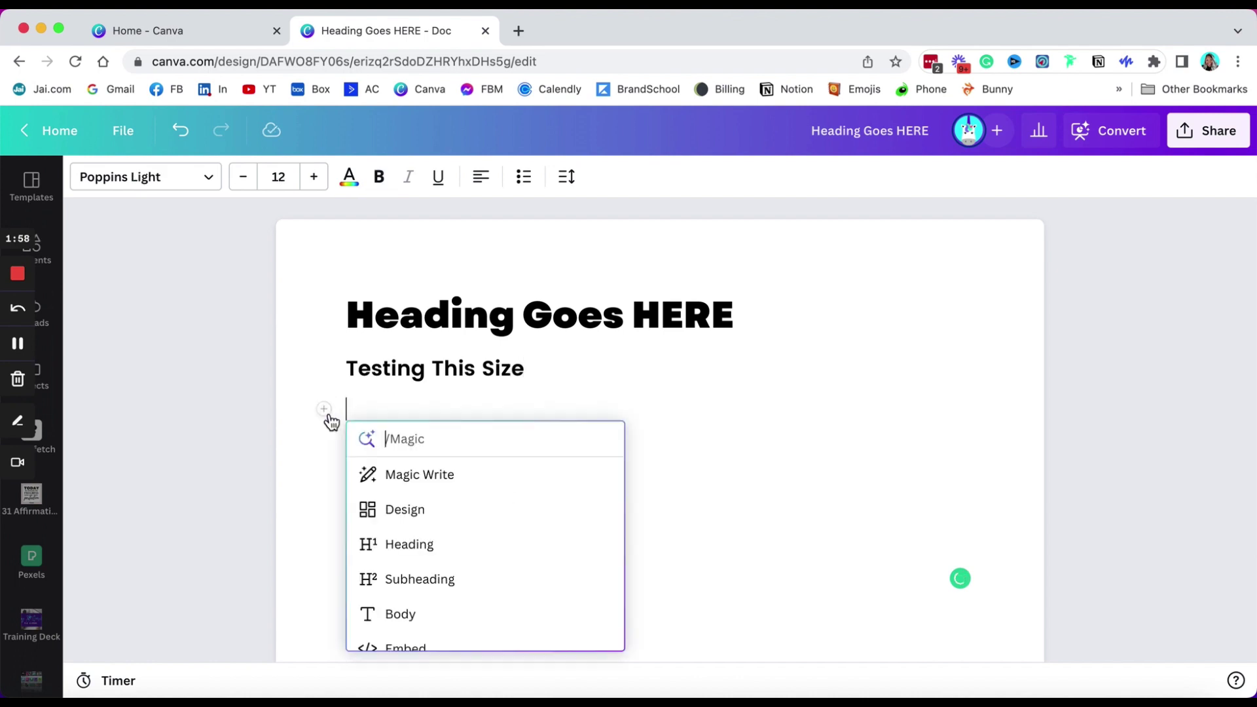
click(419, 617)
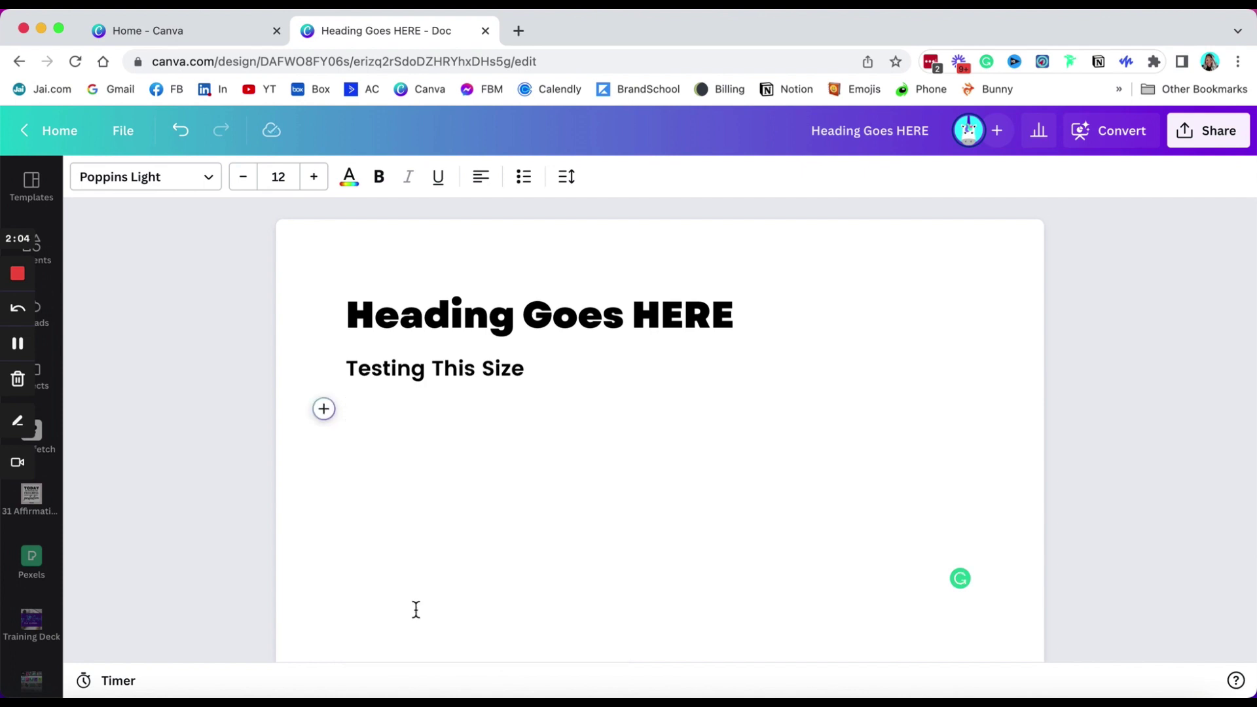
text(Body Text)
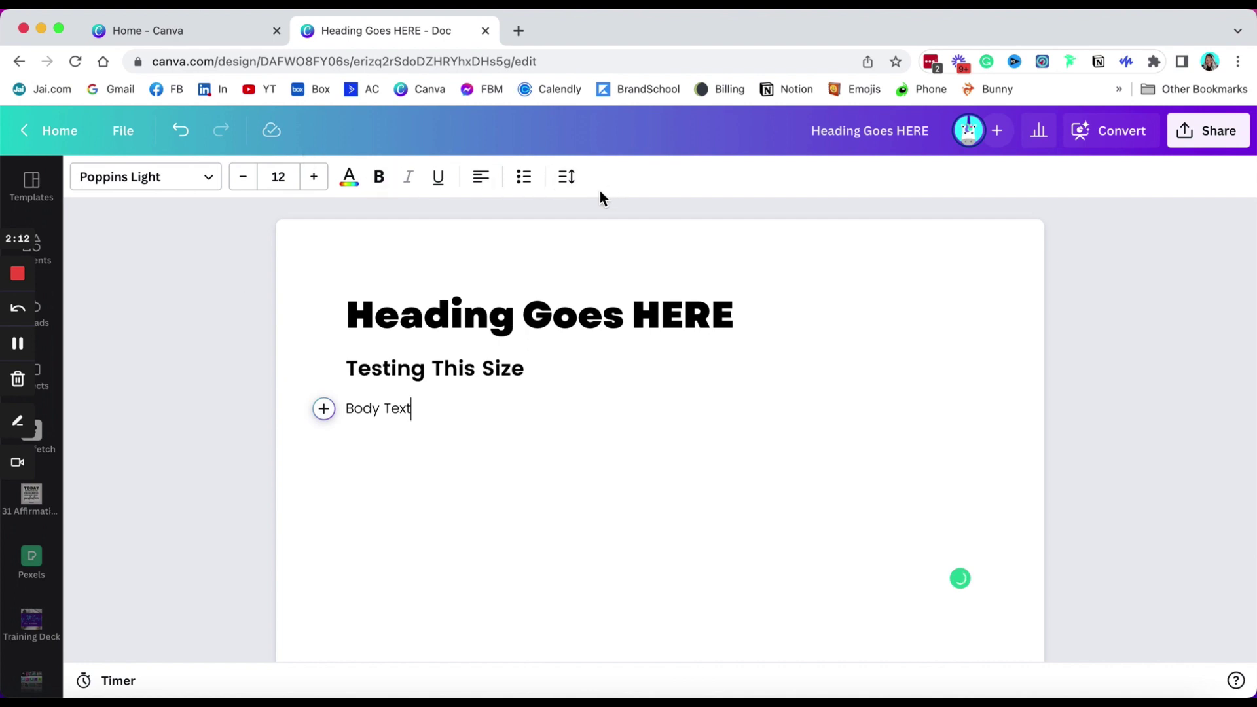
Reduce the line spacing of all three lines from 1.4 to about 0.98.
drag(428, 422, 346, 318)
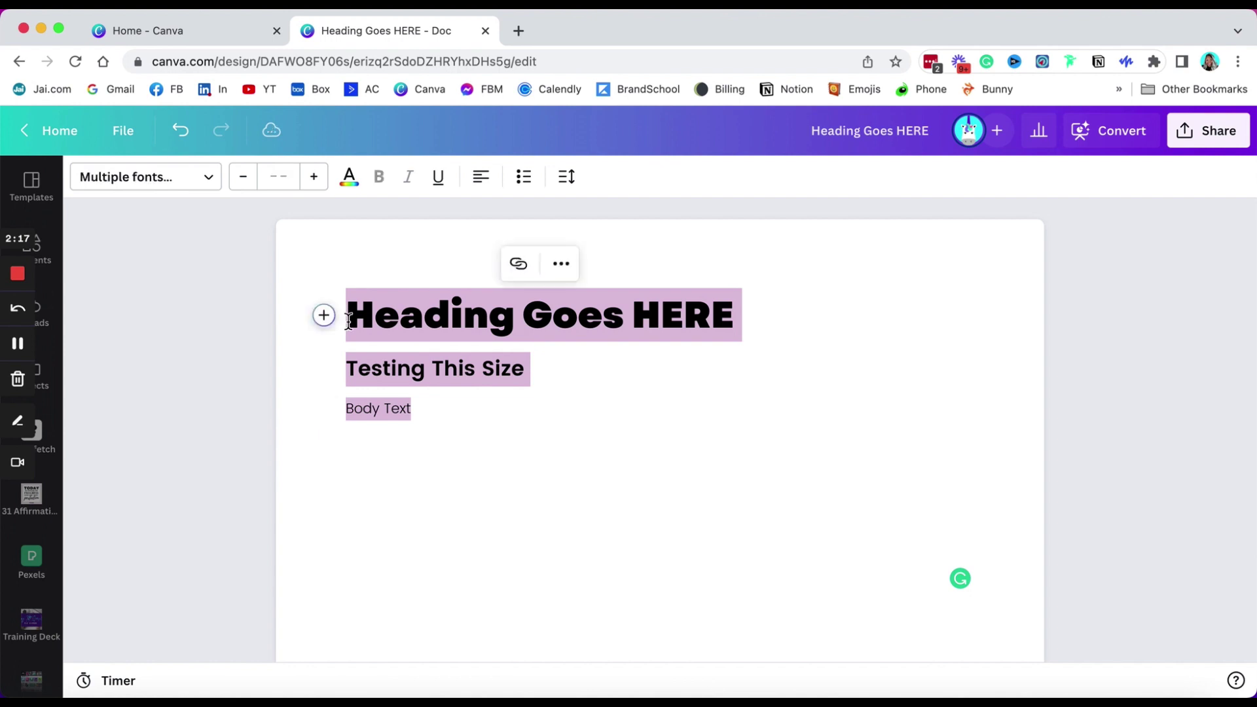
click(568, 187)
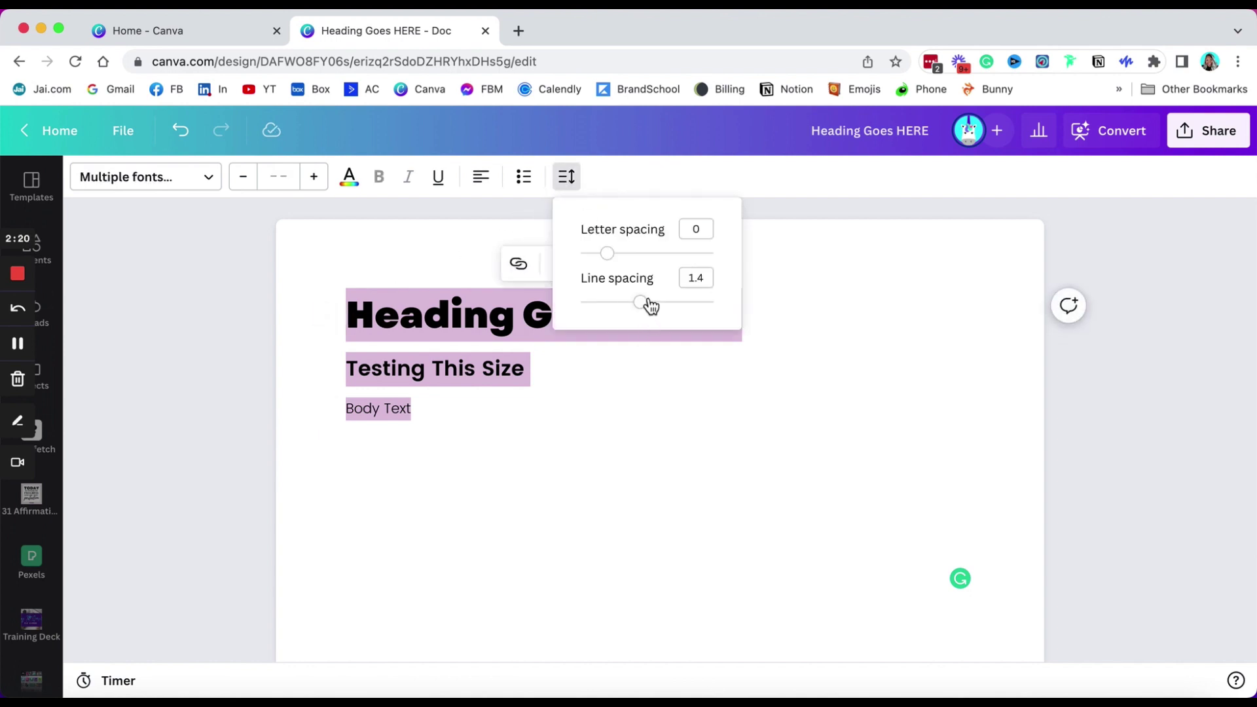
drag(642, 303, 612, 303)
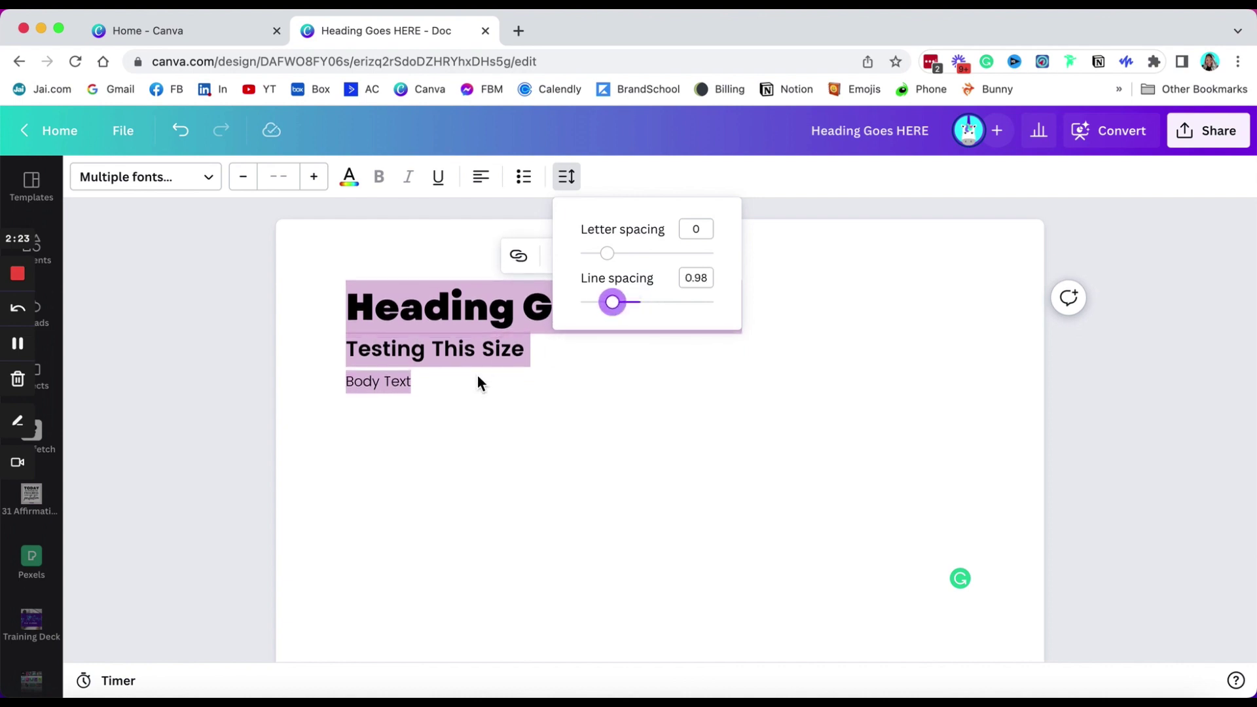
click(451, 386)
click(443, 391)
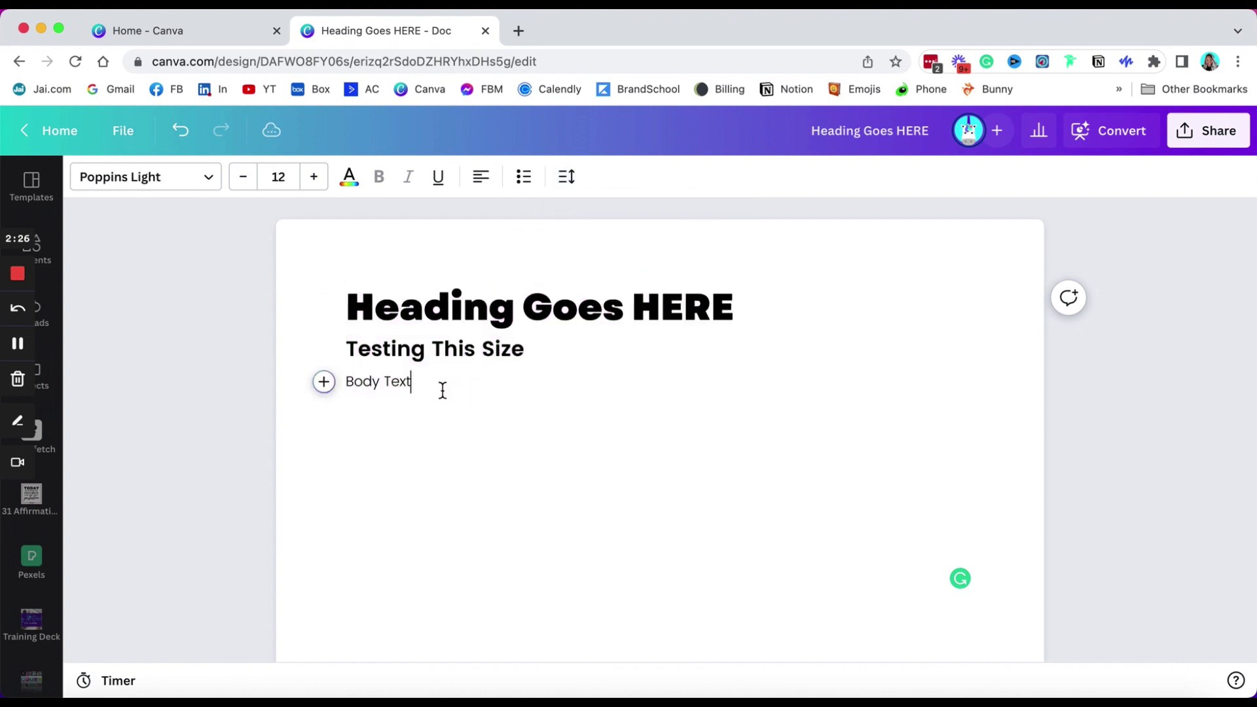
key(Return)
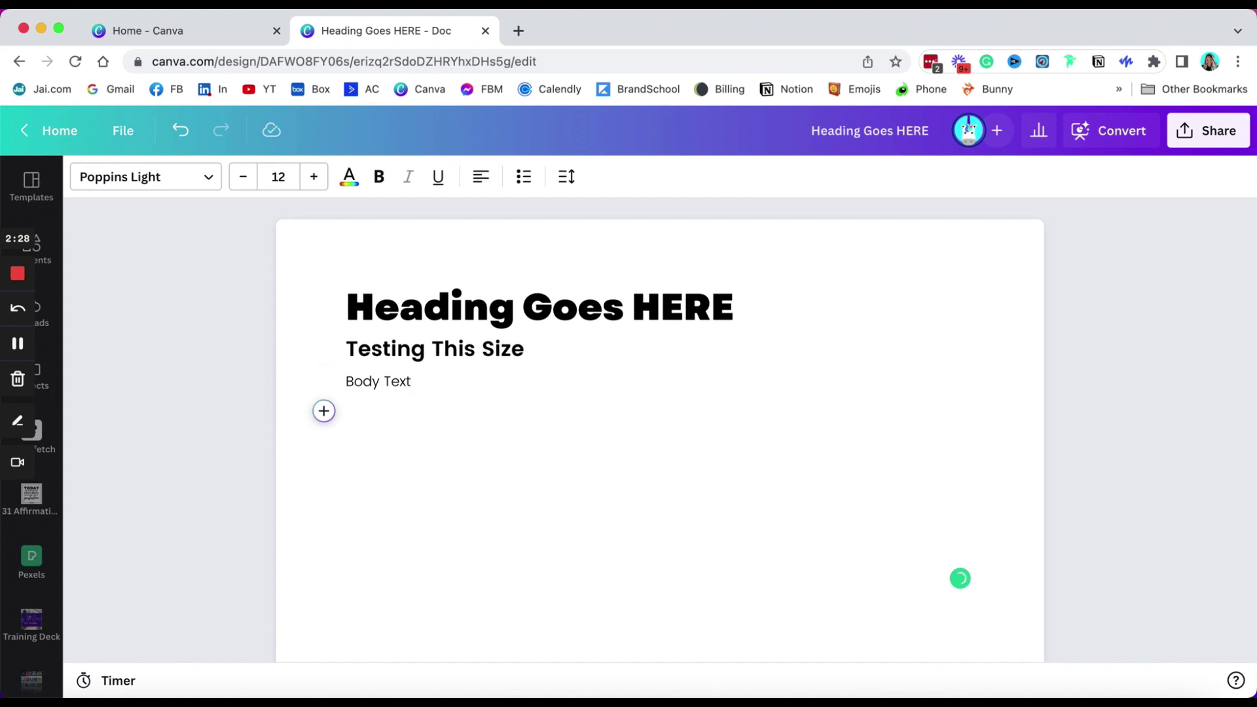
Insert a Design block, opening a blank 2000 × 600 px design with template suggestions.
click(323, 412)
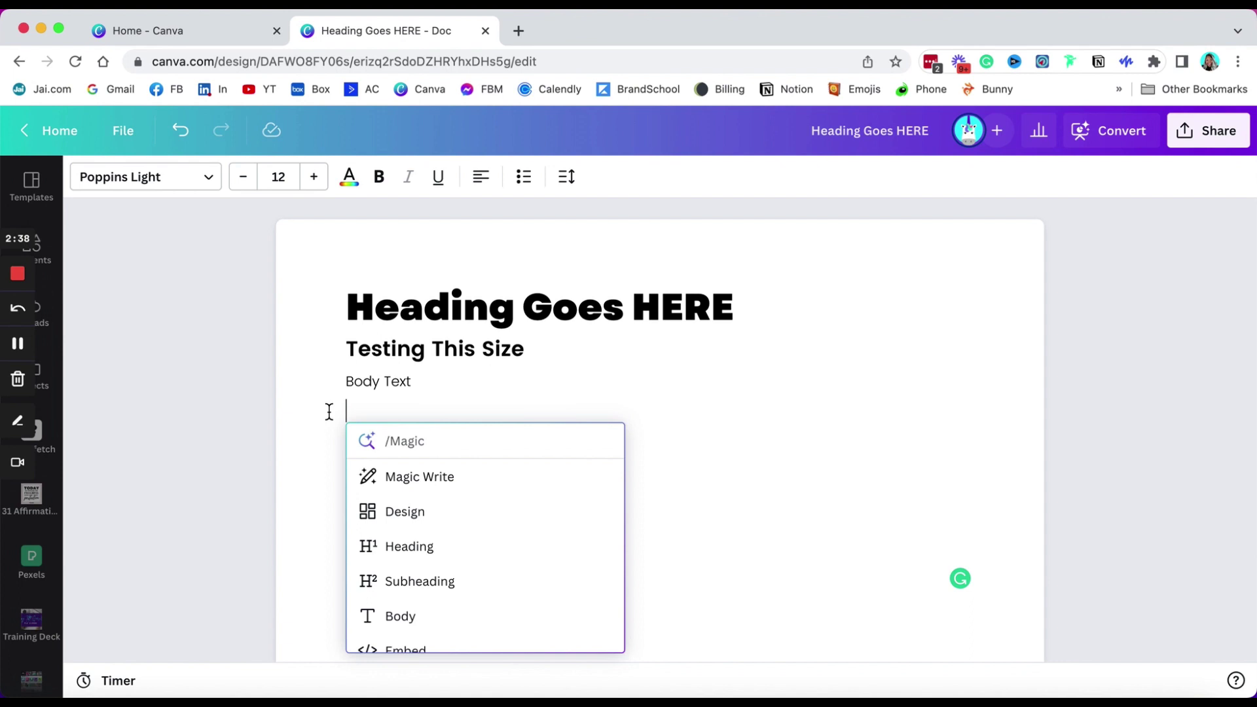
click(448, 518)
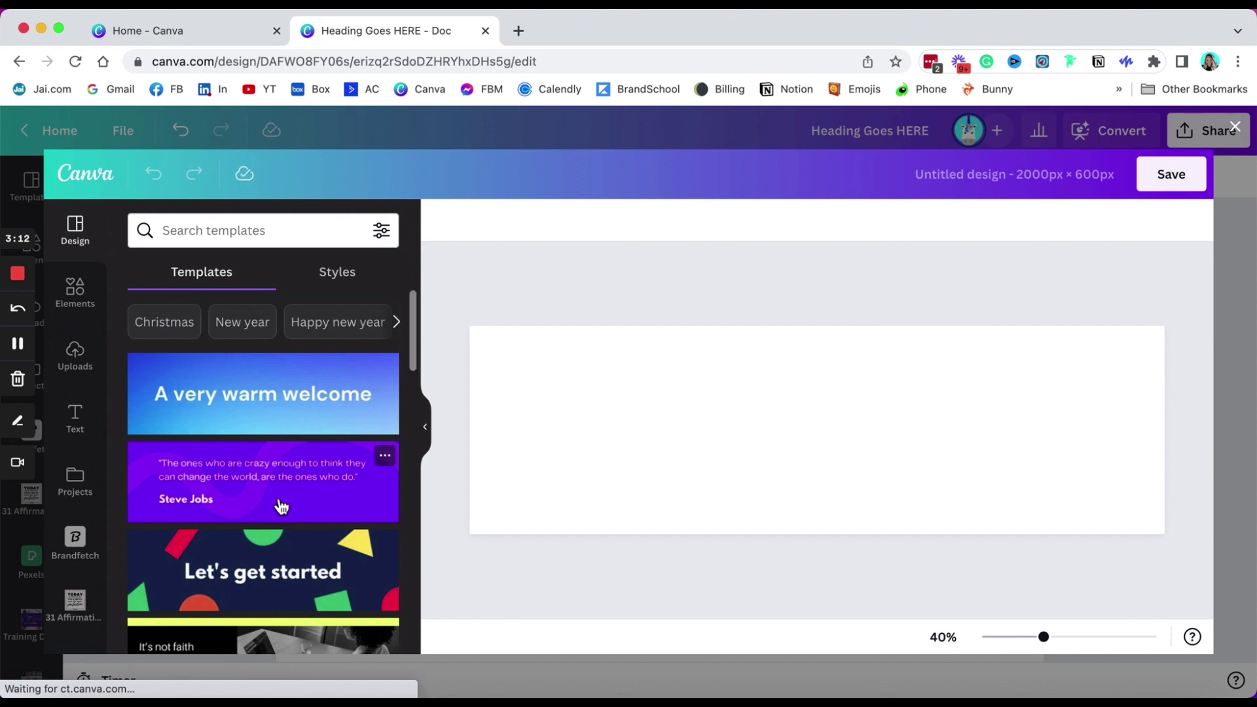
scroll(282, 506, down, 5)
scroll(282, 506, down, 2)
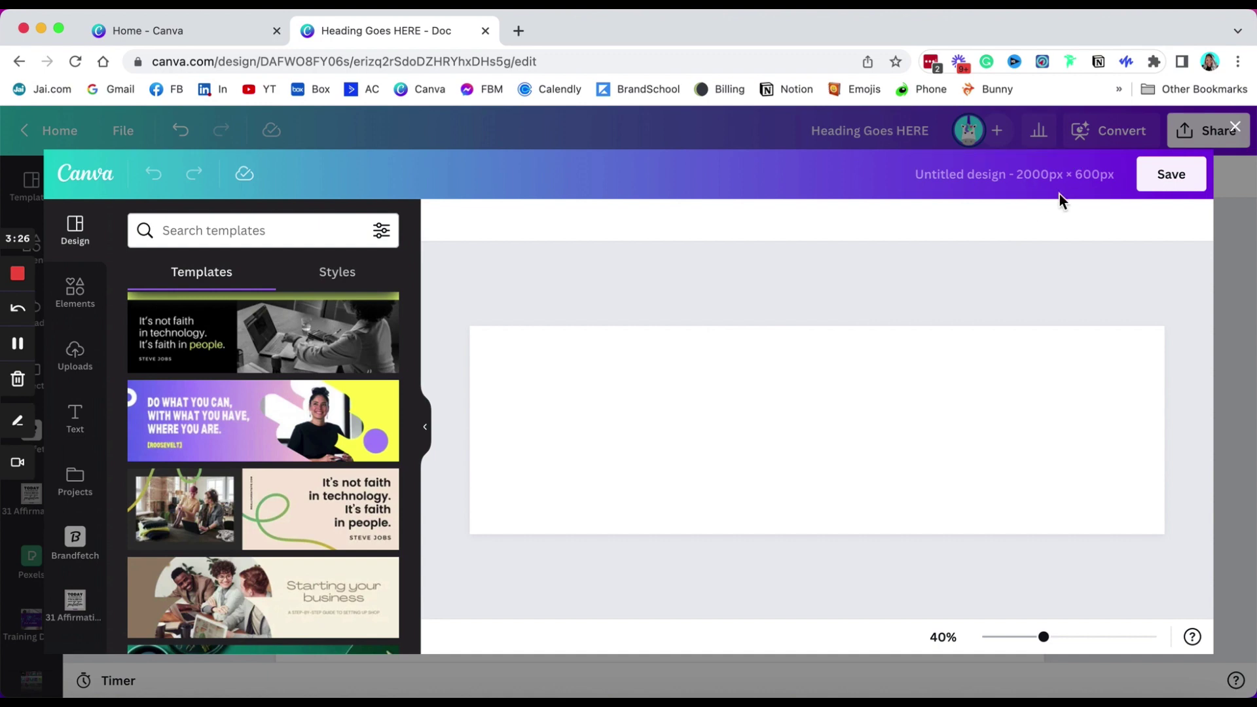
scroll(273, 551, down, 3)
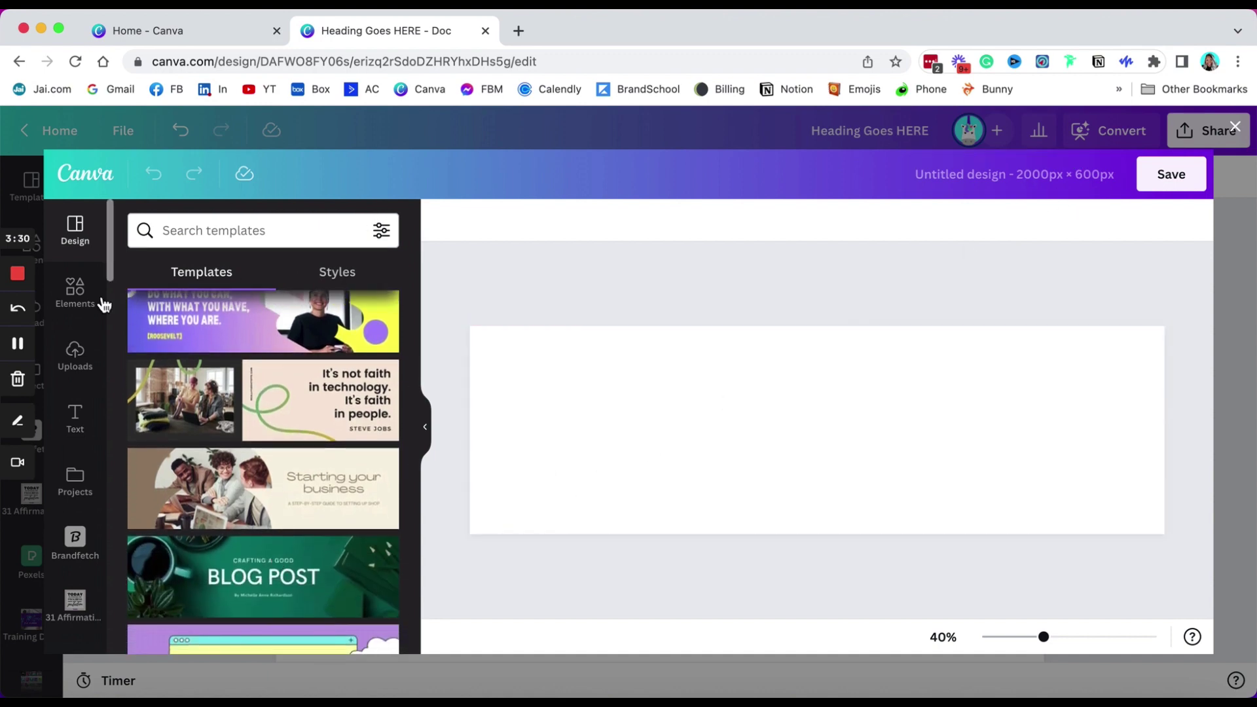
Try placing the BC Audio thumbnail from Projects, then undo it to leave the canvas blank.
click(75, 485)
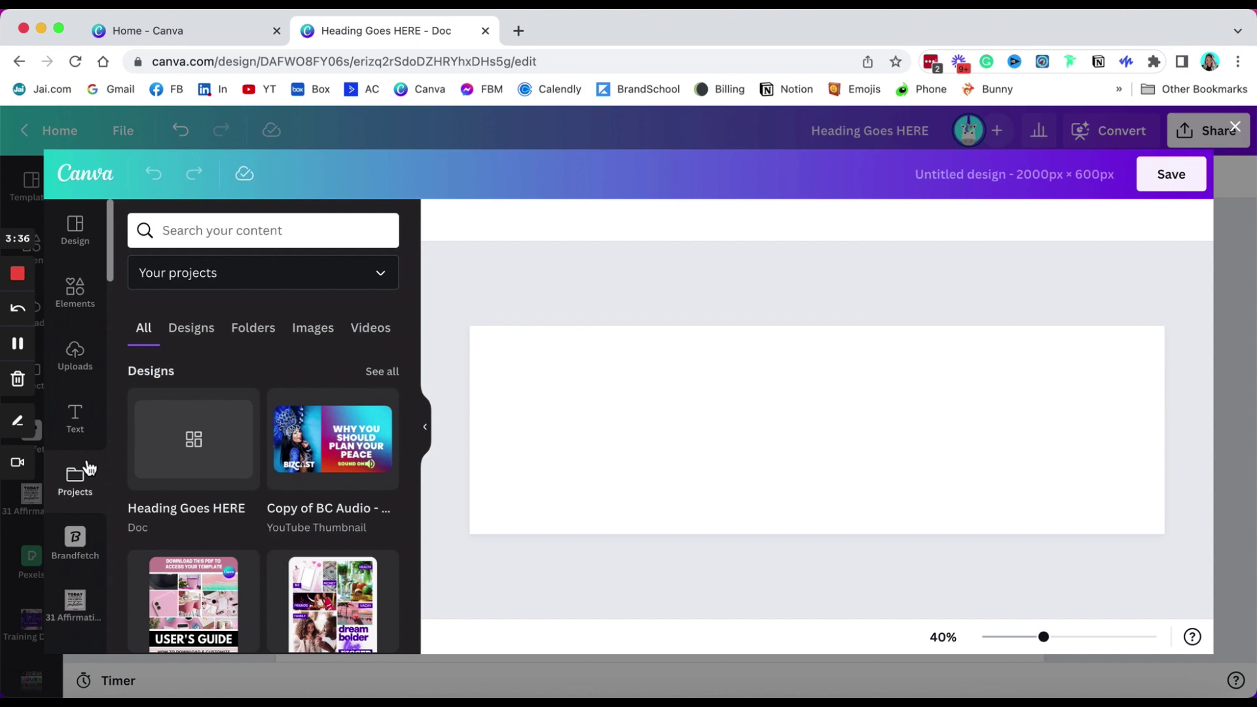
click(319, 454)
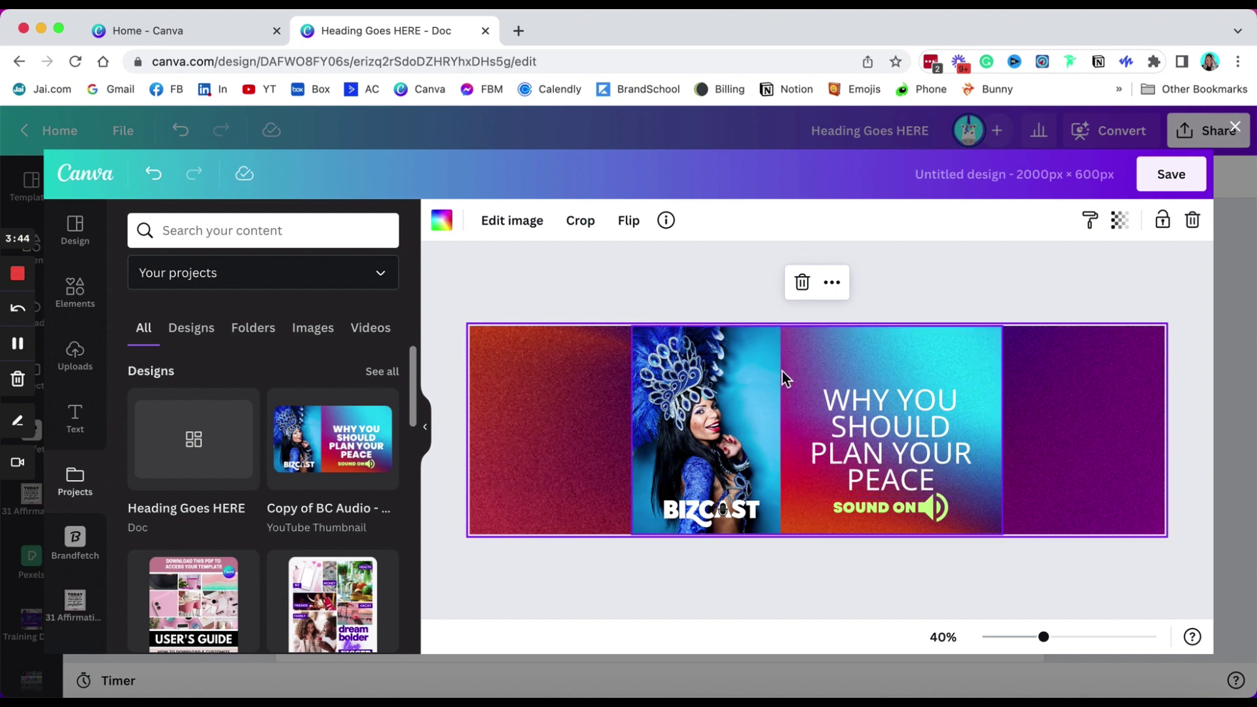
click(774, 394)
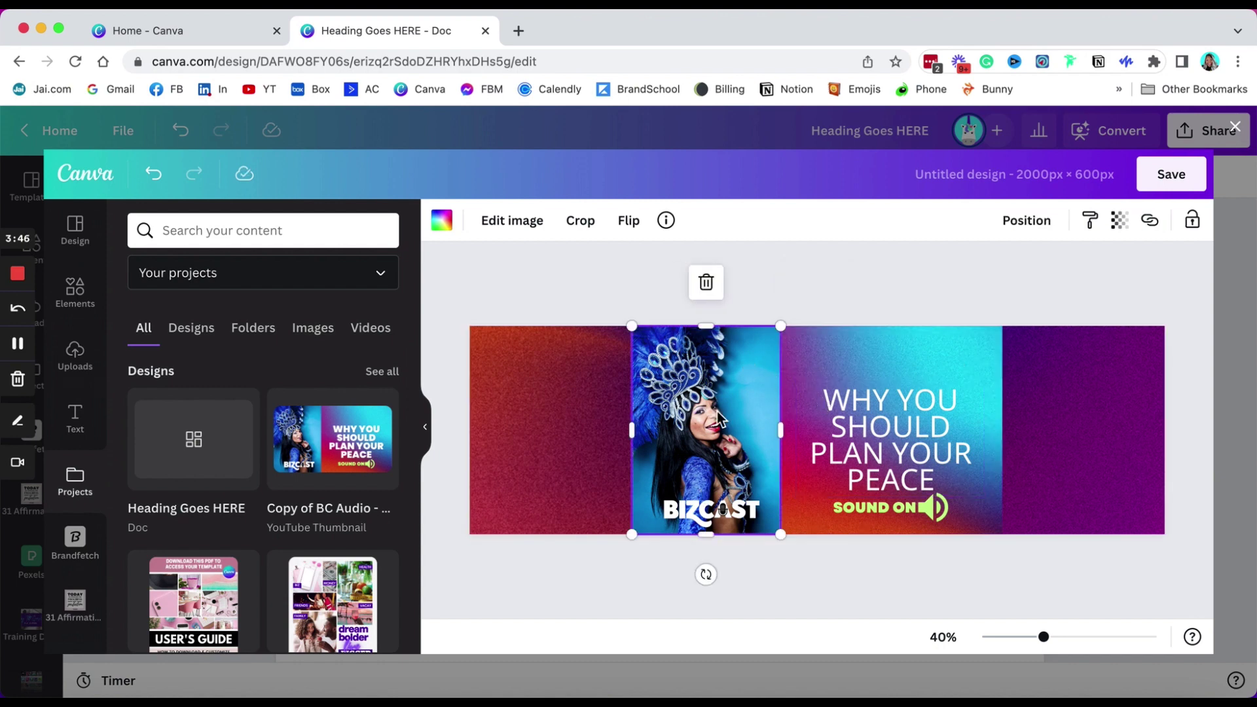
drag(631, 438, 468, 437)
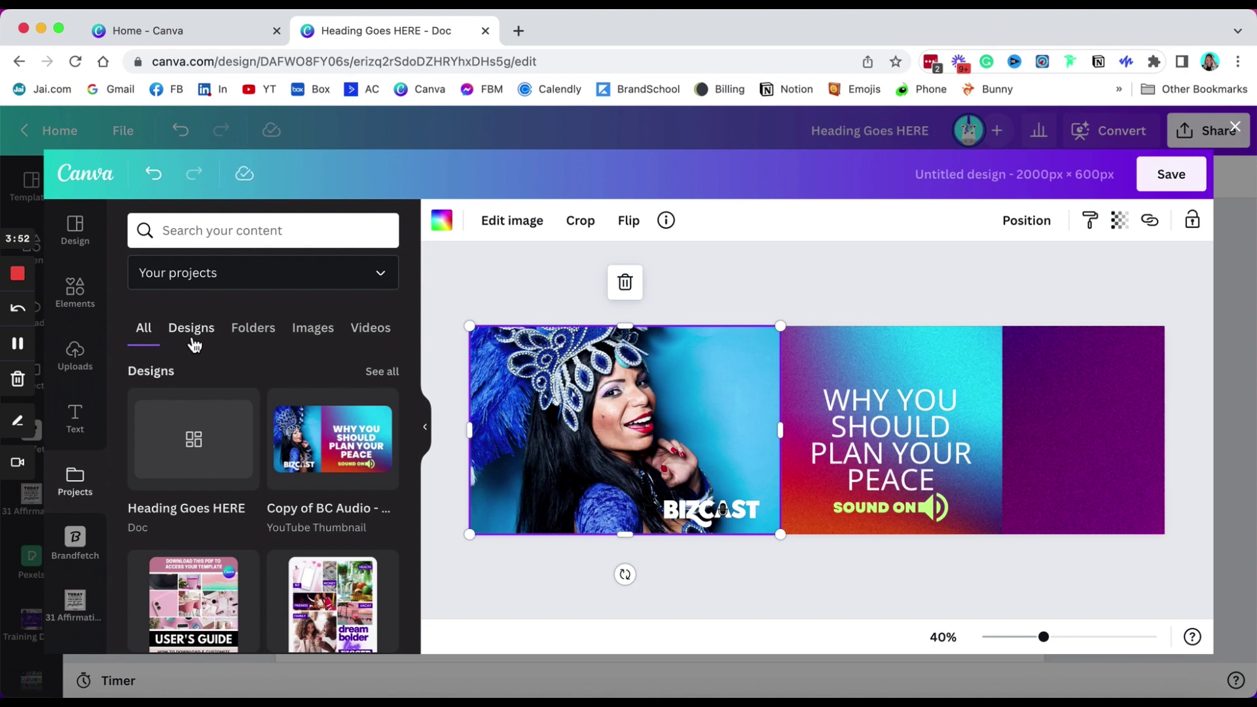
click(625, 282)
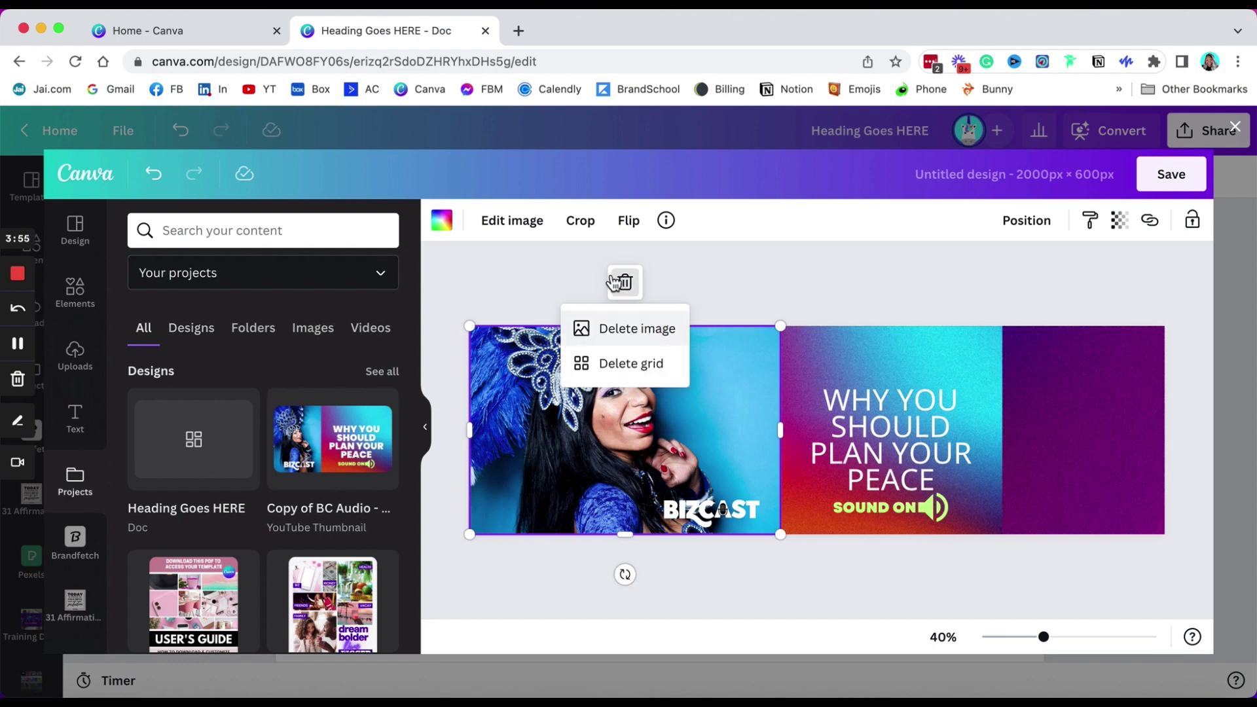
click(154, 174)
click(153, 173)
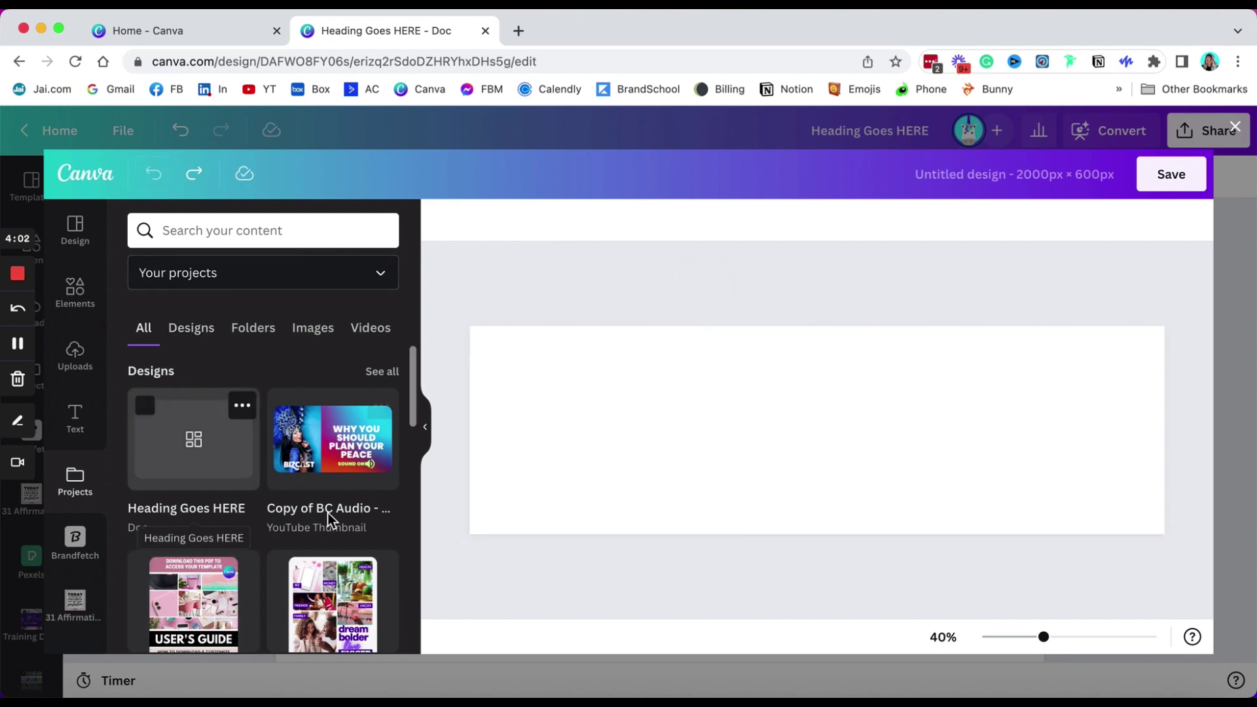
Add the pink-shirt portrait from Projects > Images and stretch it across the 2000 × 600 page.
scroll(328, 515, down, 4)
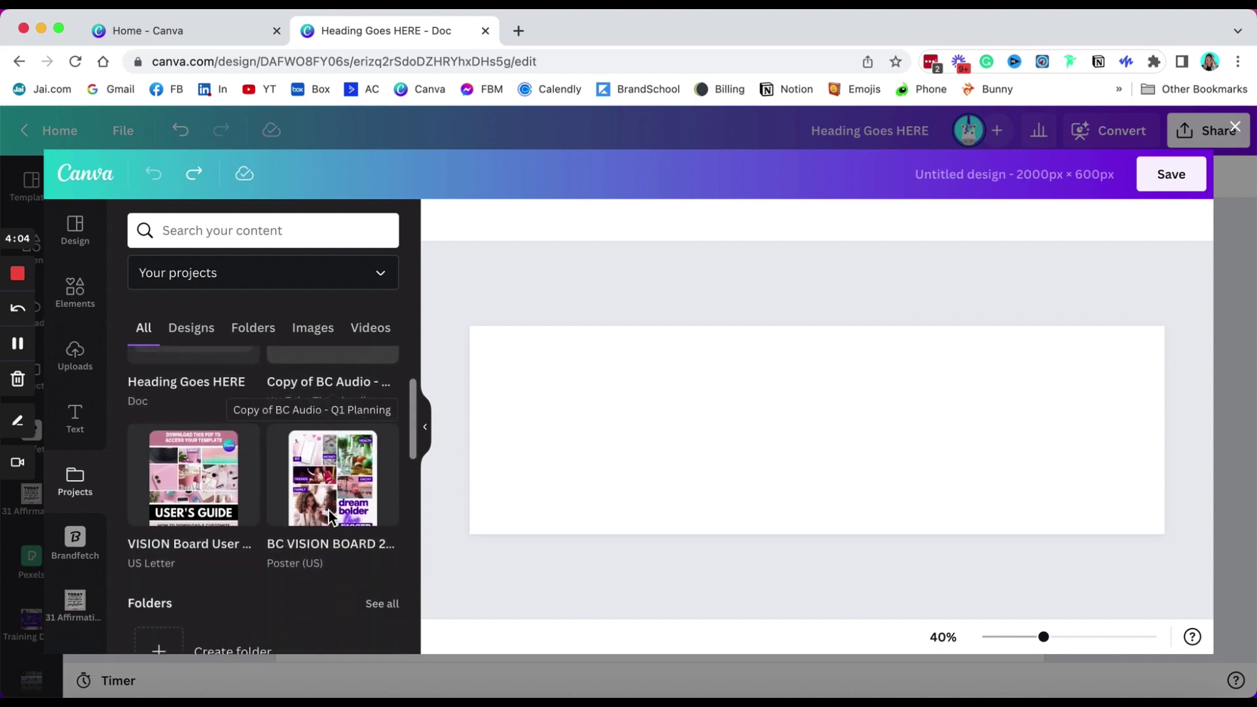
scroll(328, 515, up, 3)
scroll(328, 516, up, 1)
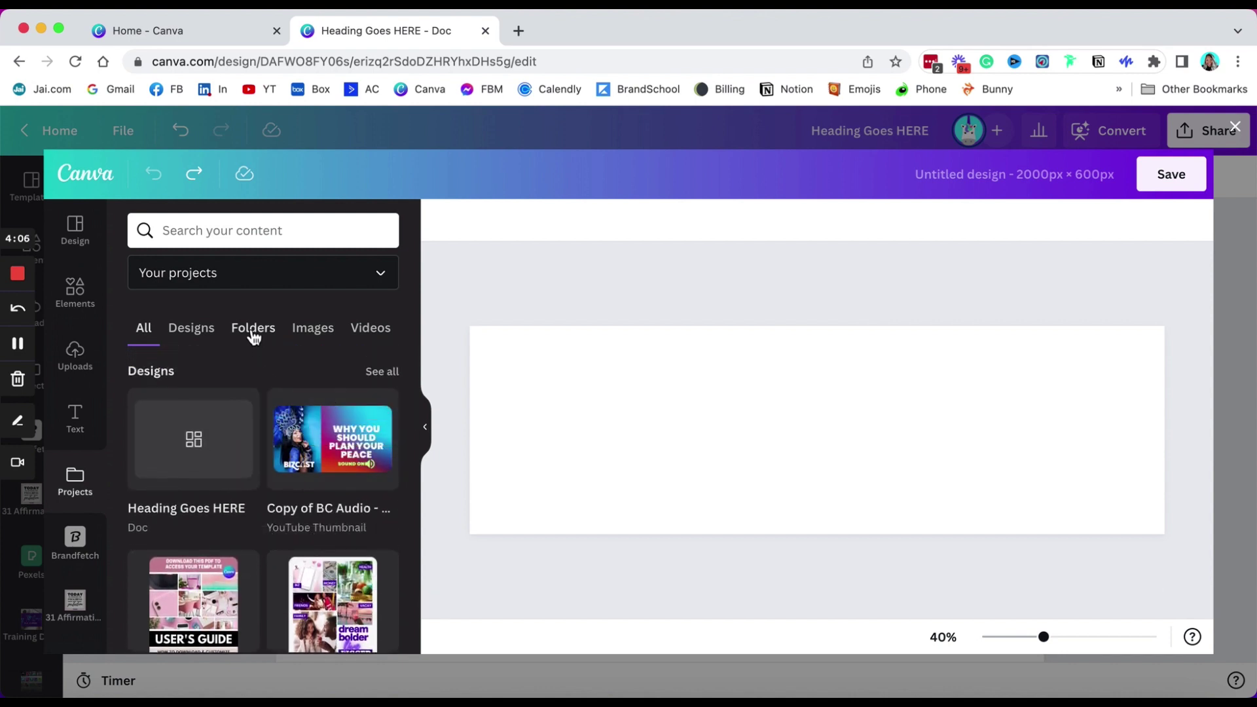
click(321, 333)
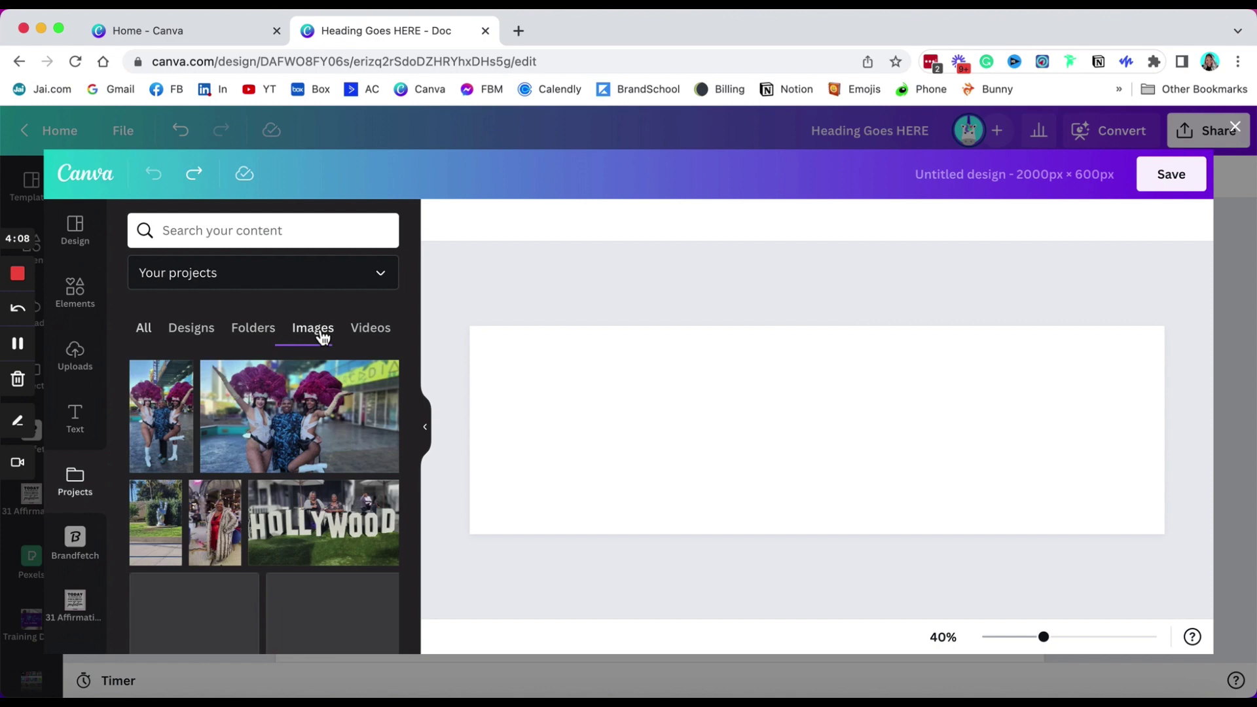
scroll(260, 601, down, 5)
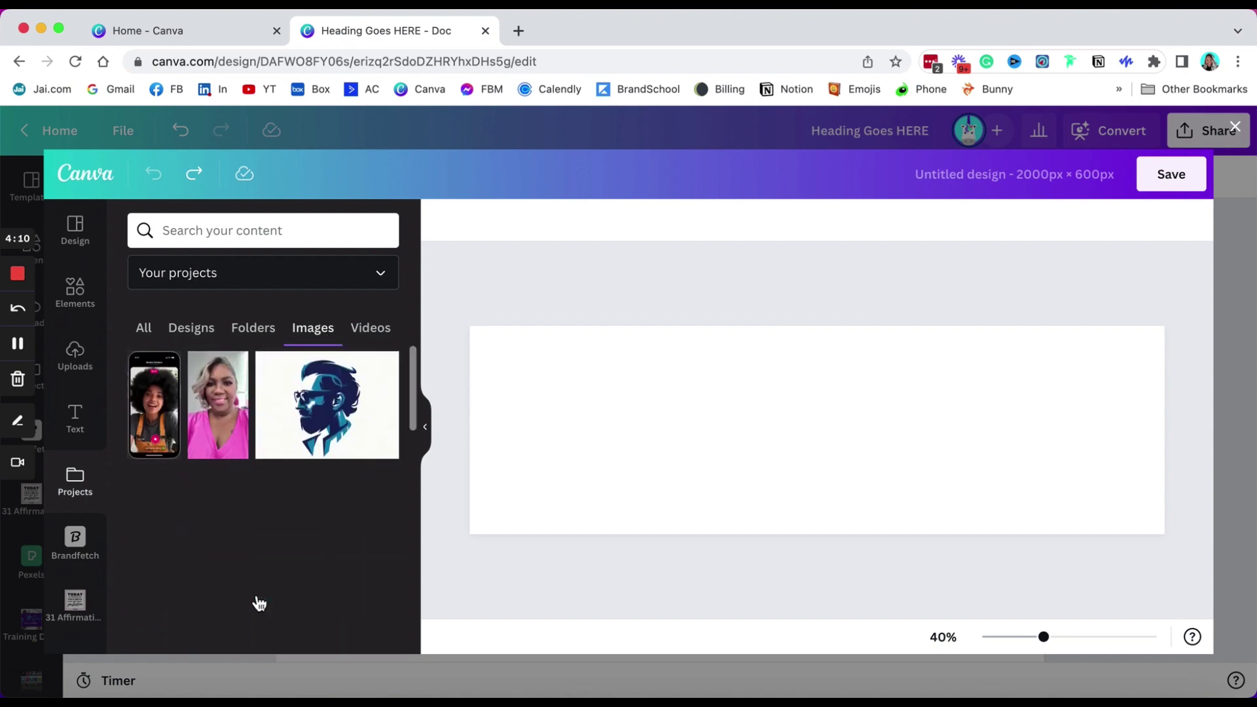
click(219, 442)
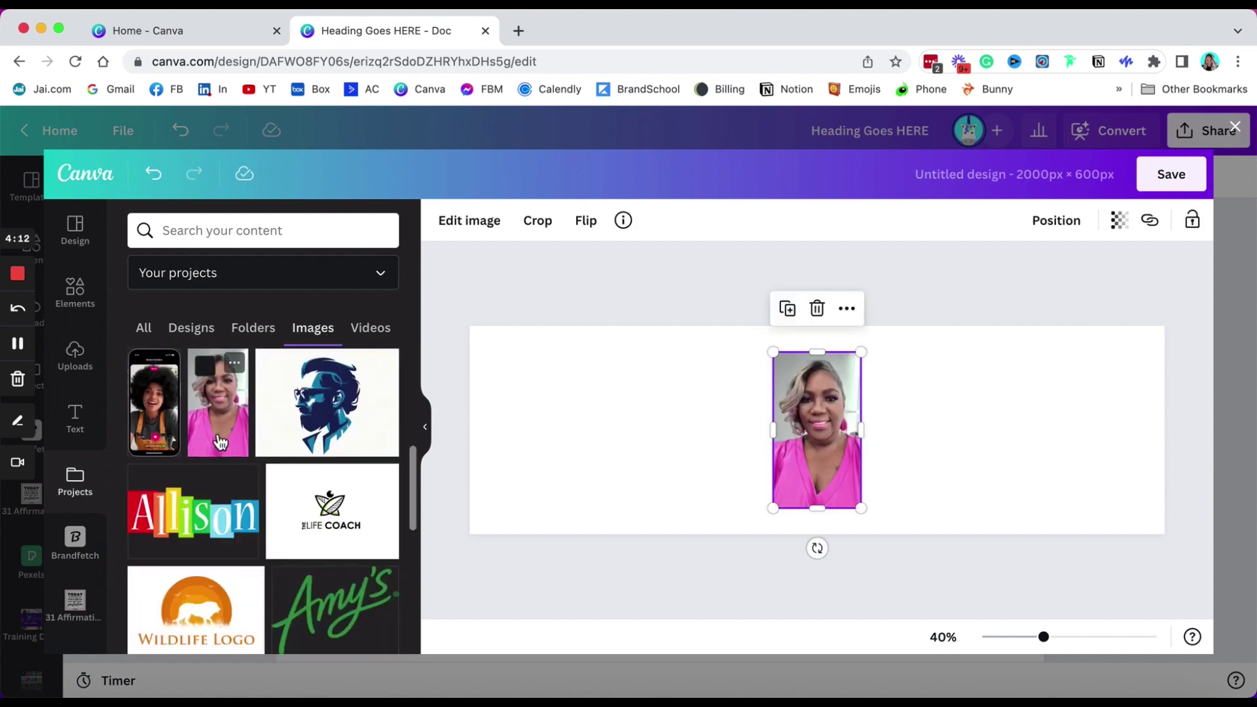
drag(805, 463, 819, 535)
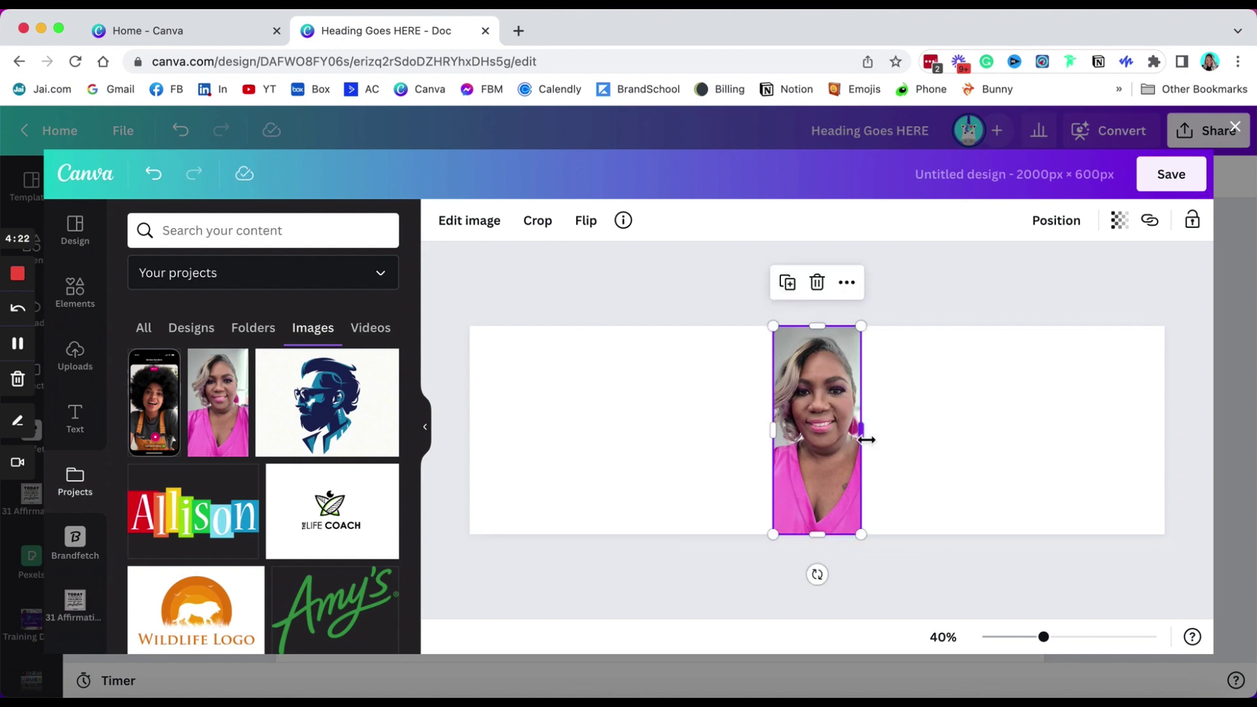
mouse_move(1184, 418)
mouse_down()
mouse_move(1201, 426)
mouse_move(1159, 427)
mouse_move(1173, 426)
mouse_up()
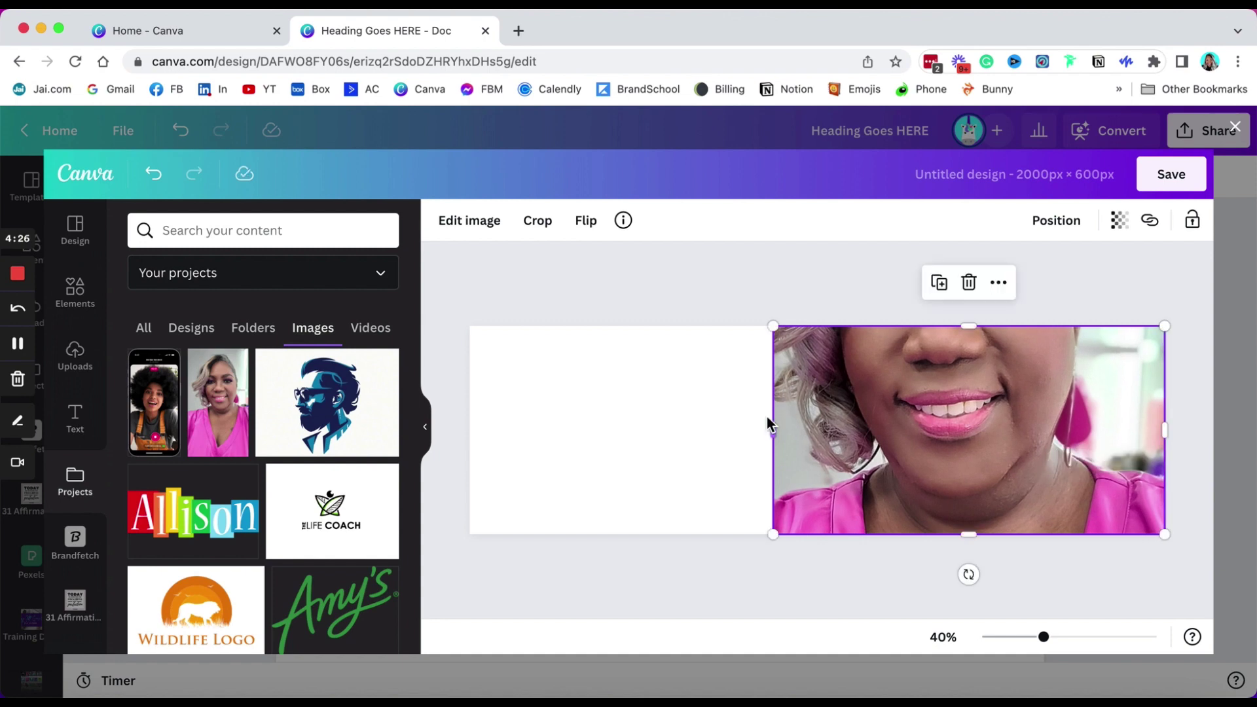
drag(775, 440, 470, 441)
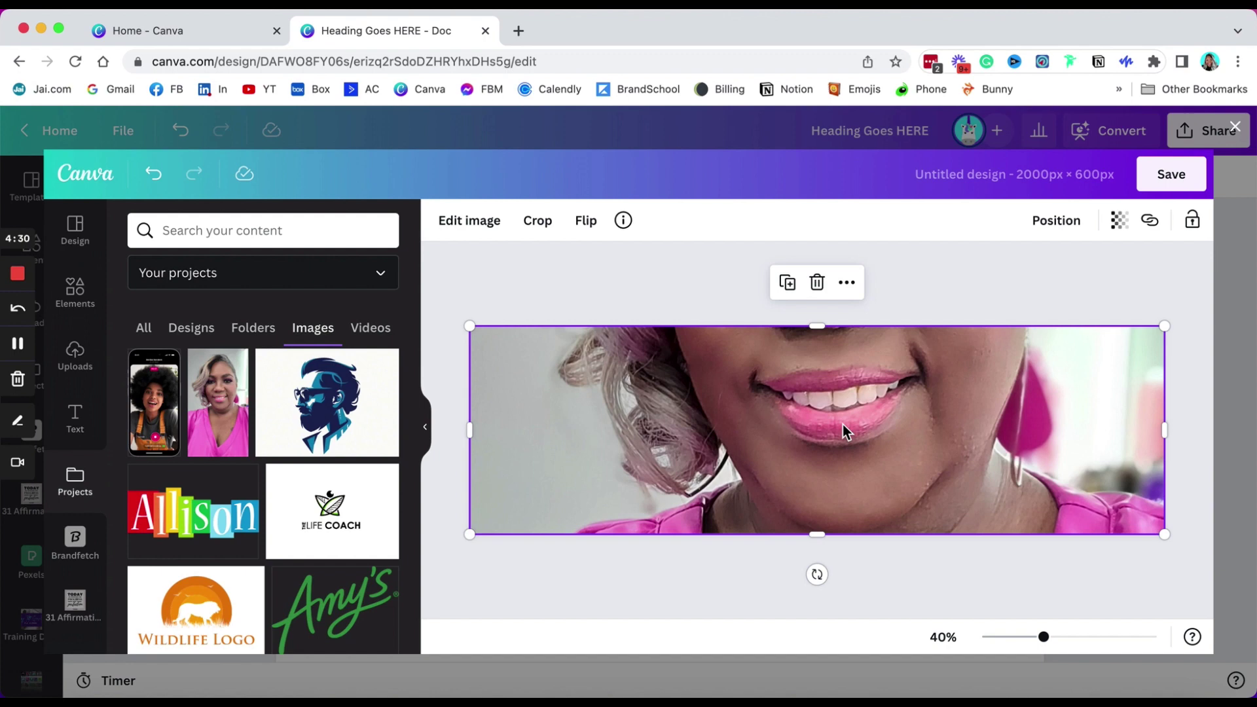
Crop the portrait around the eyes and save the banner into the doc below 'Body Text'.
double_click(843, 425)
drag(836, 380, 834, 533)
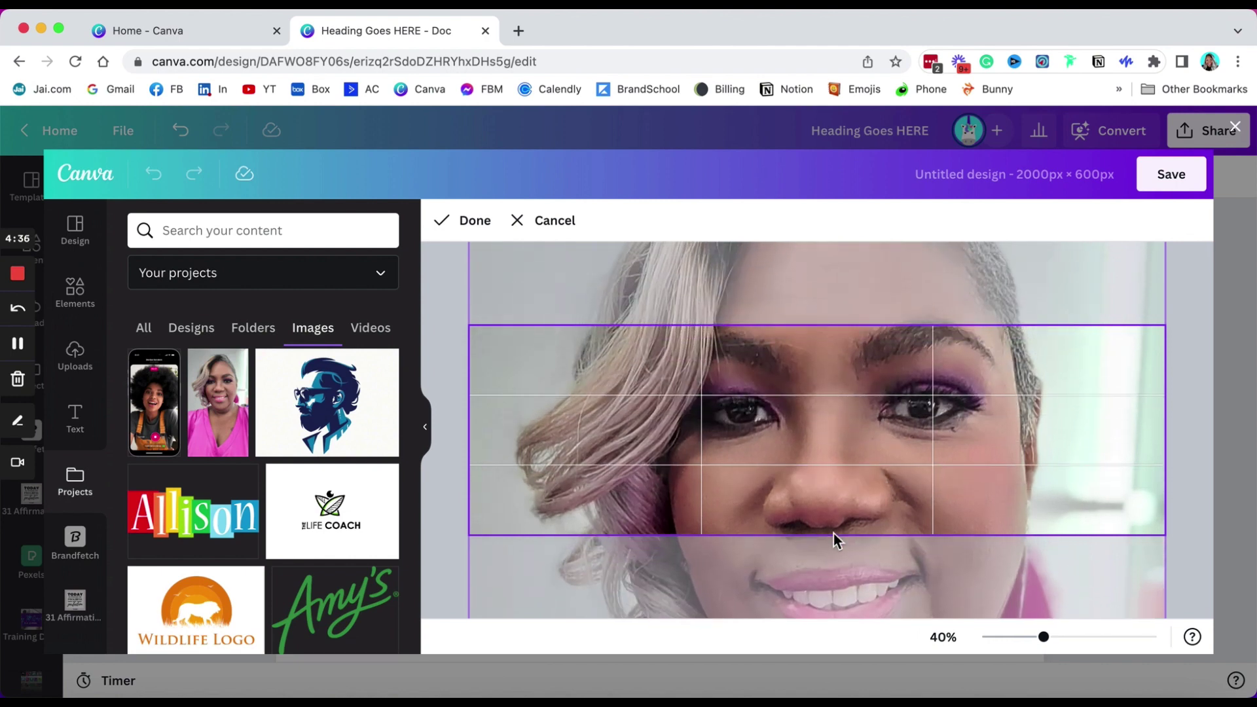
click(463, 229)
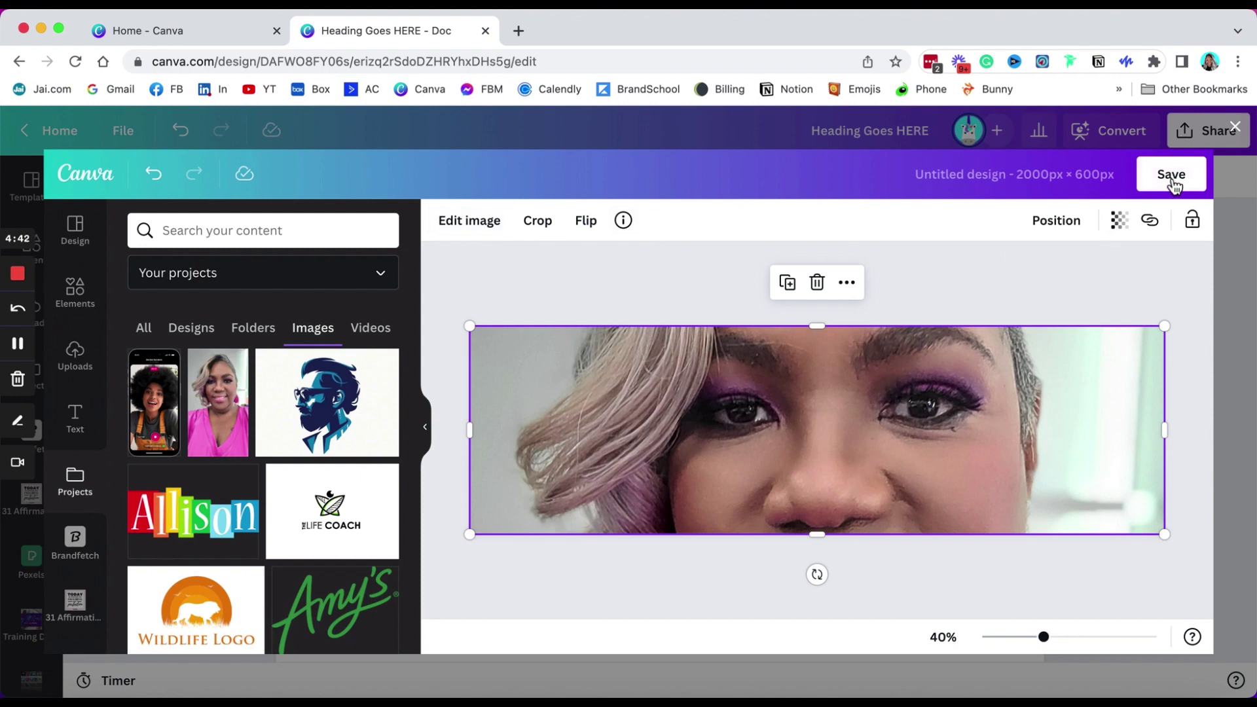
click(1236, 127)
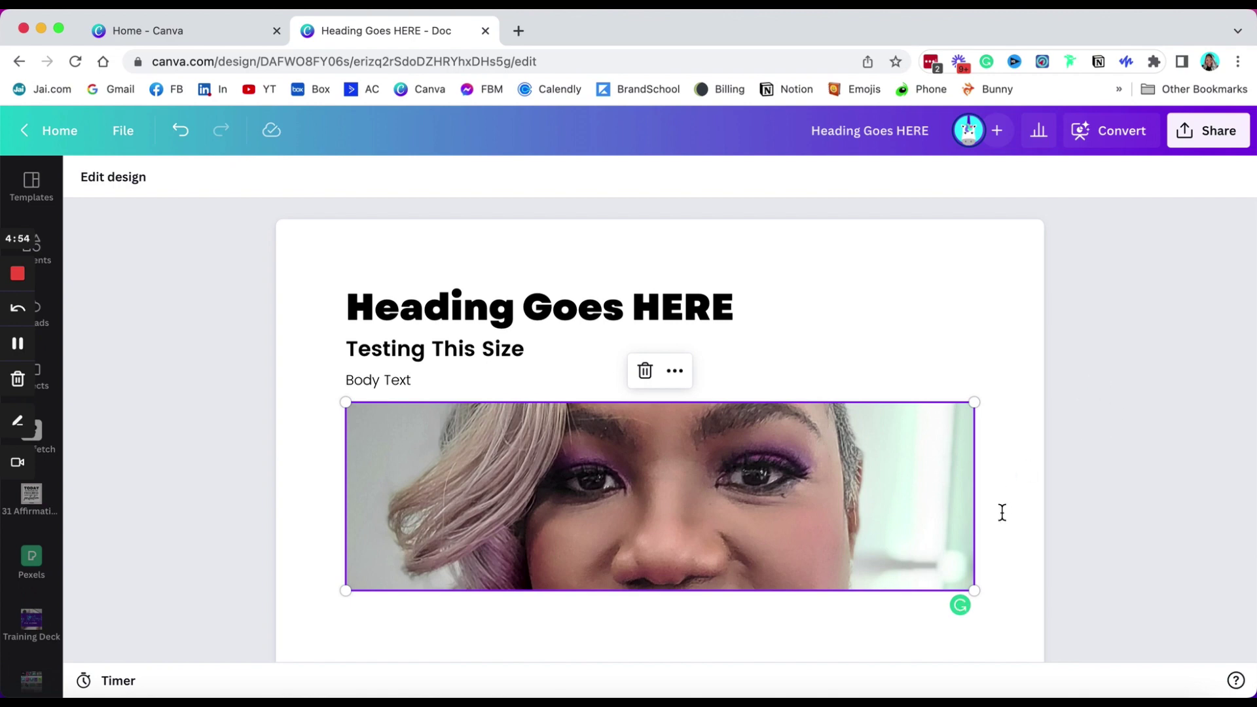
scroll(1002, 513, down, 1)
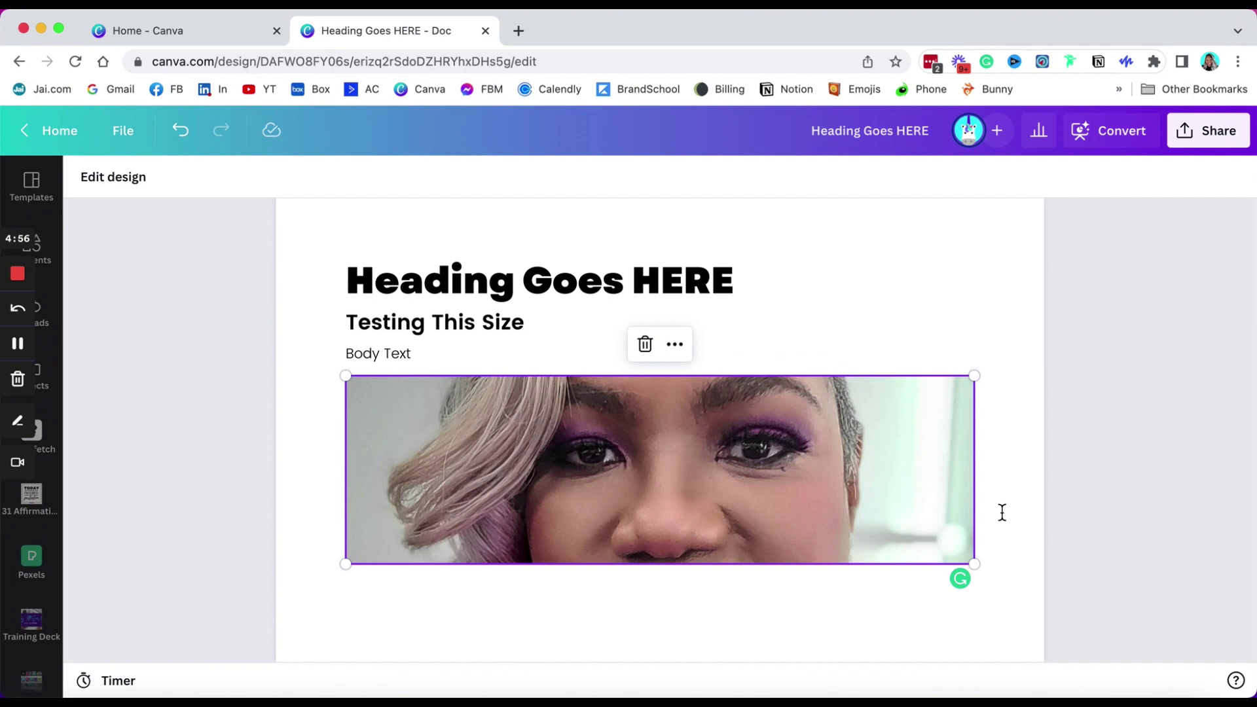
click(993, 541)
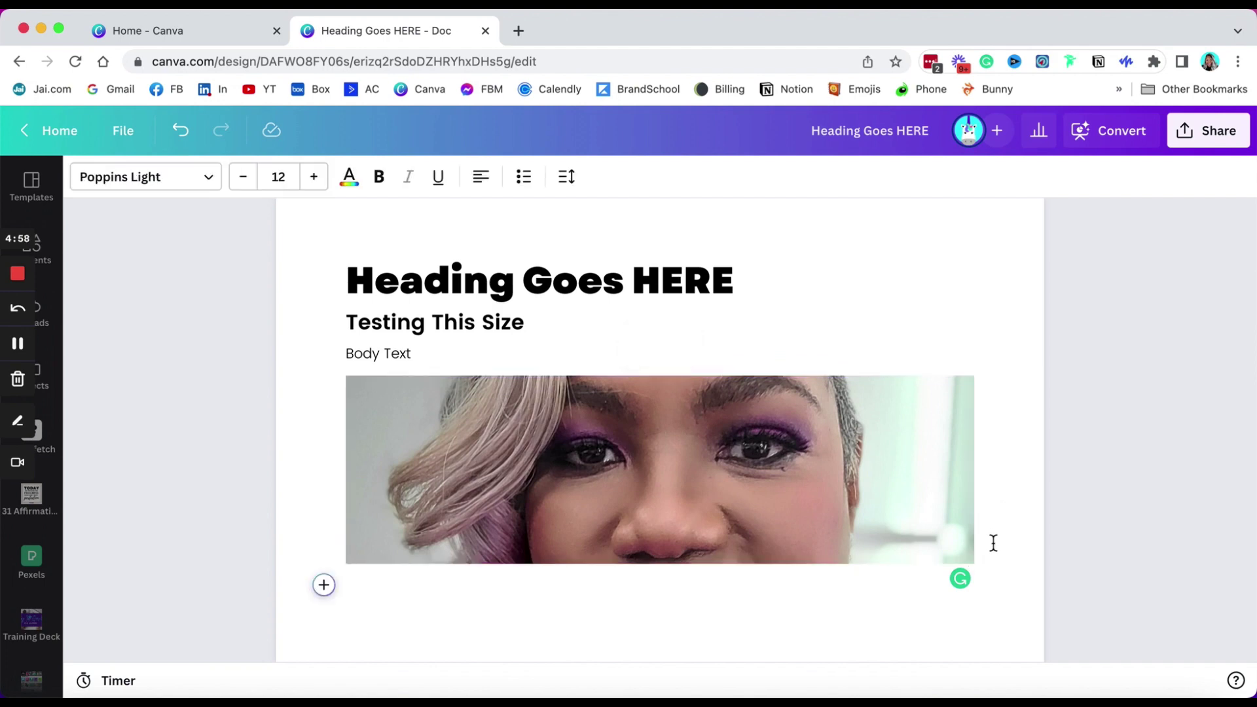
Insert an Embed block and paste the YouTube link for the Canva presentation remote-control tutorial.
click(324, 585)
scroll(477, 505, down, 3)
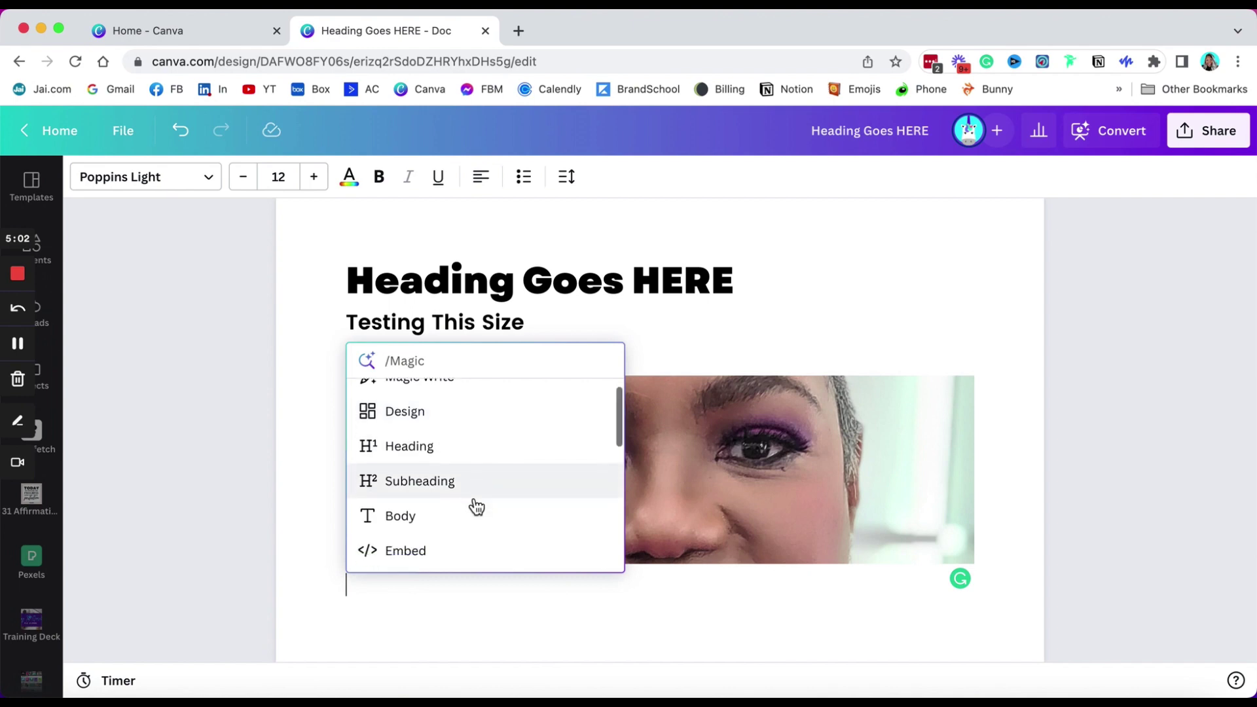
click(444, 498)
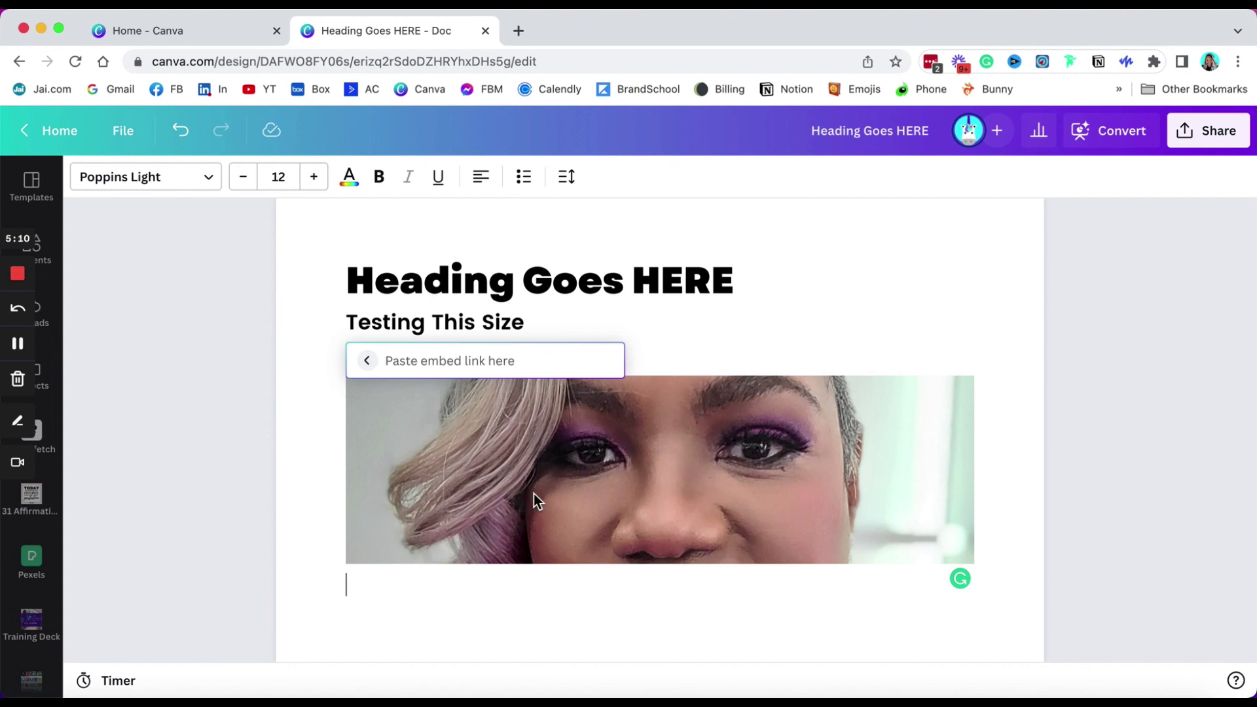
click(20, 346)
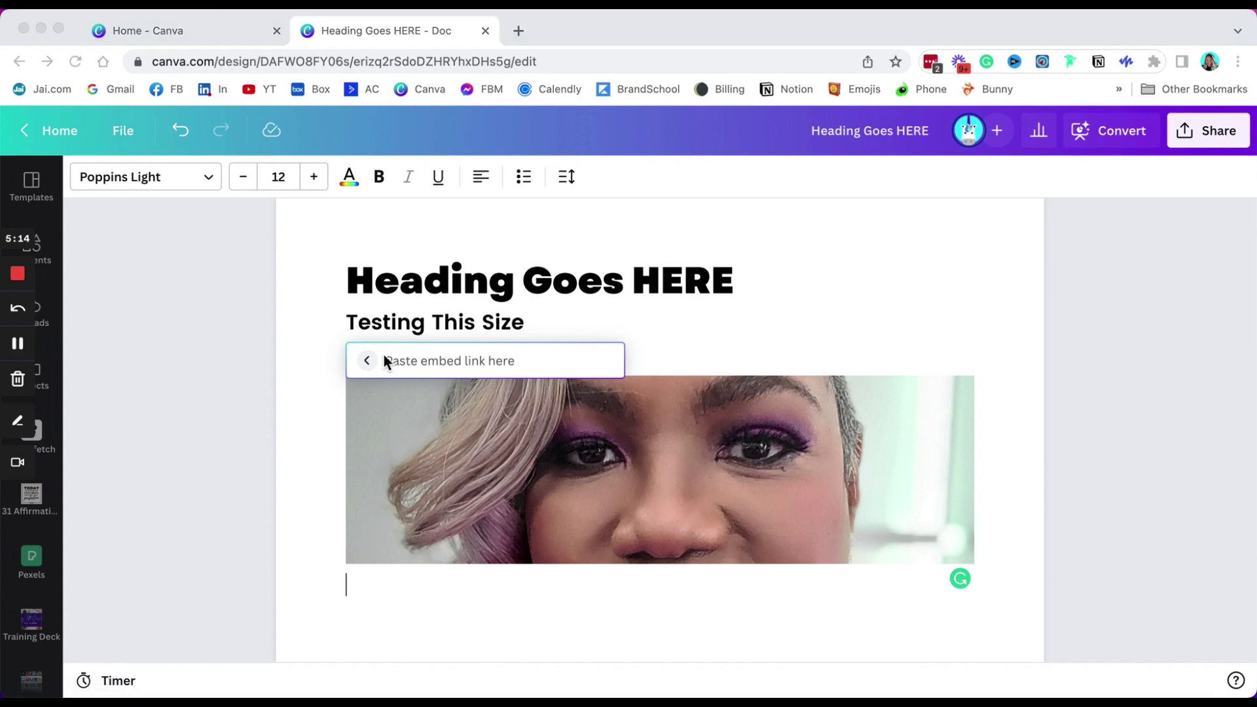
click(466, 353)
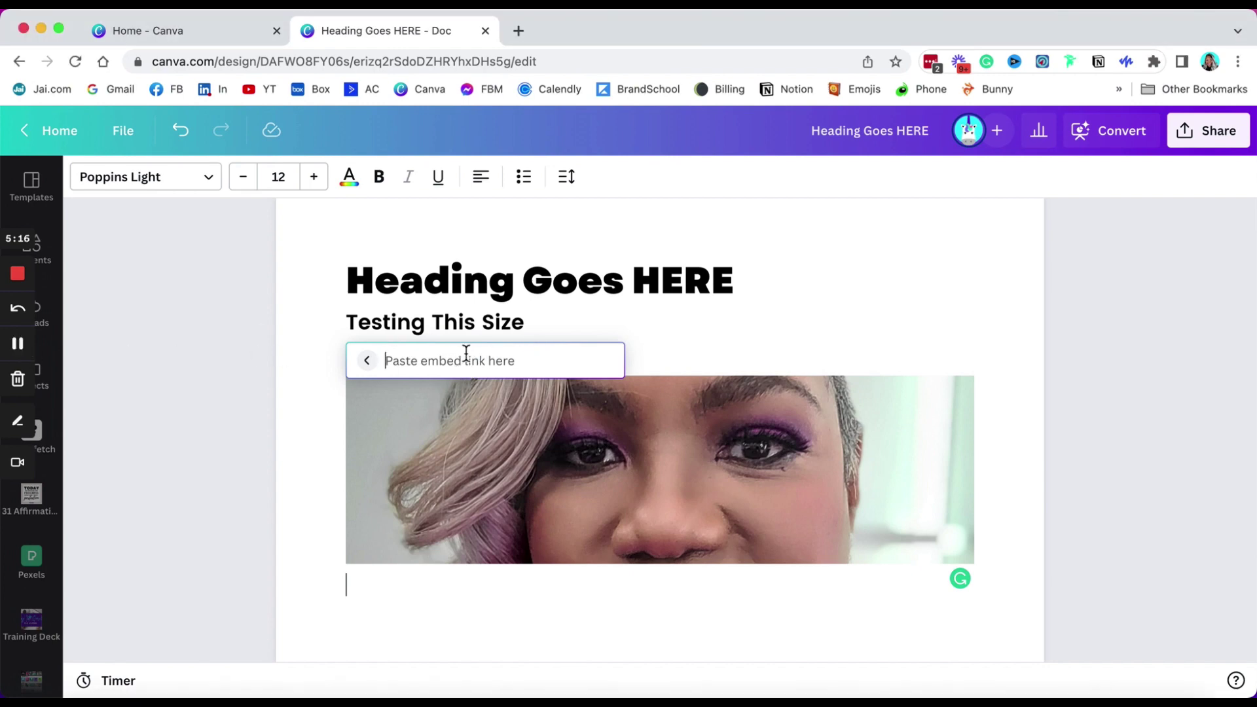
text(https://youtu.be/67-nCI--KaE)
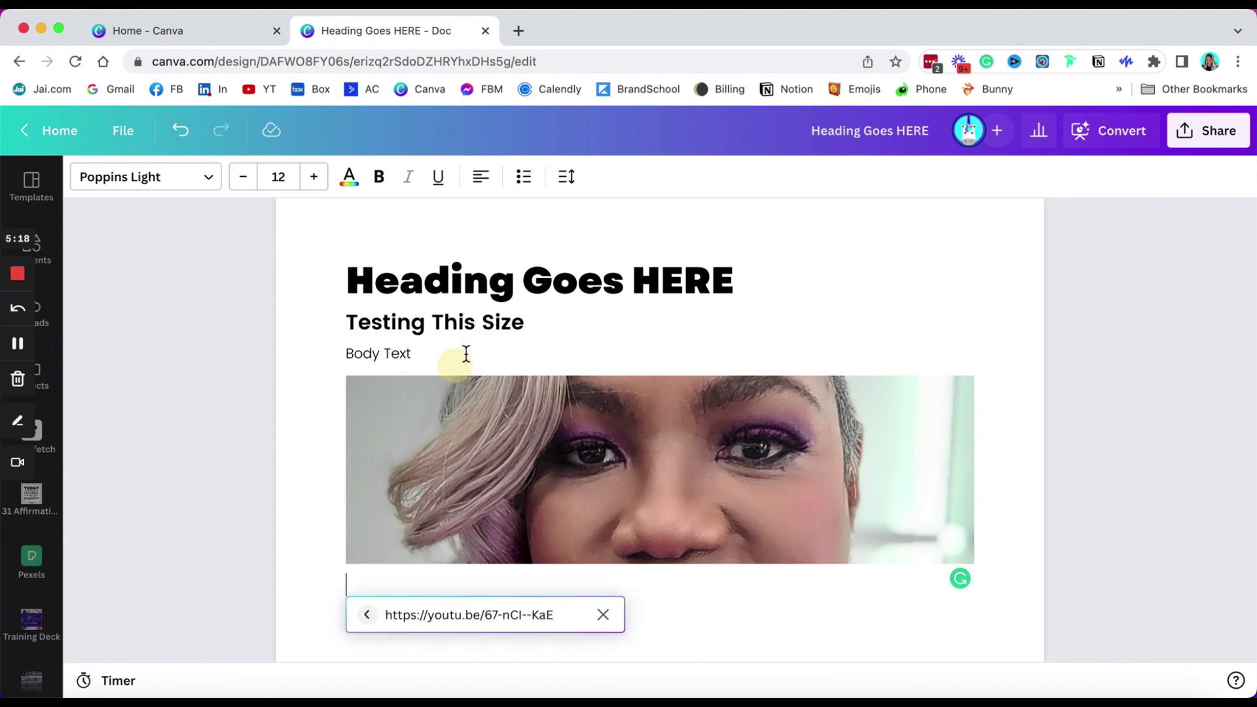
key(Return)
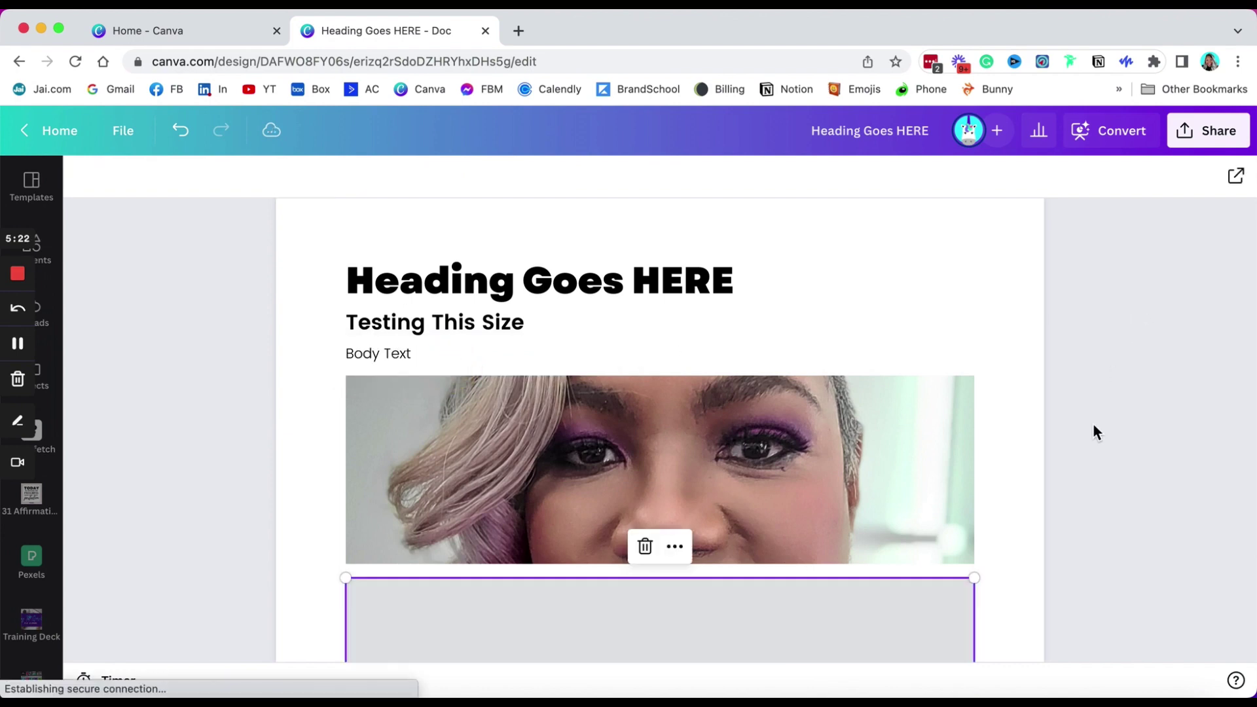
scroll(1098, 432, down, 6)
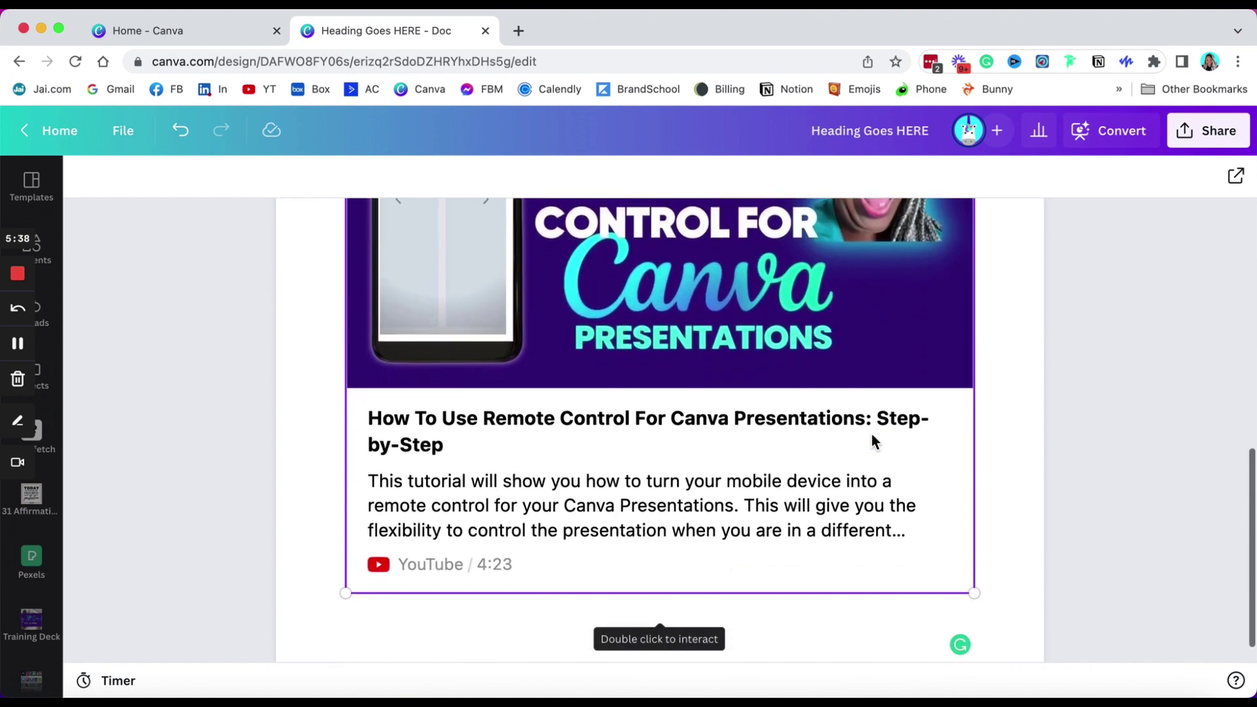
Add a checklist below the video with items 'Test 1' and 'Test 2'.
click(995, 547)
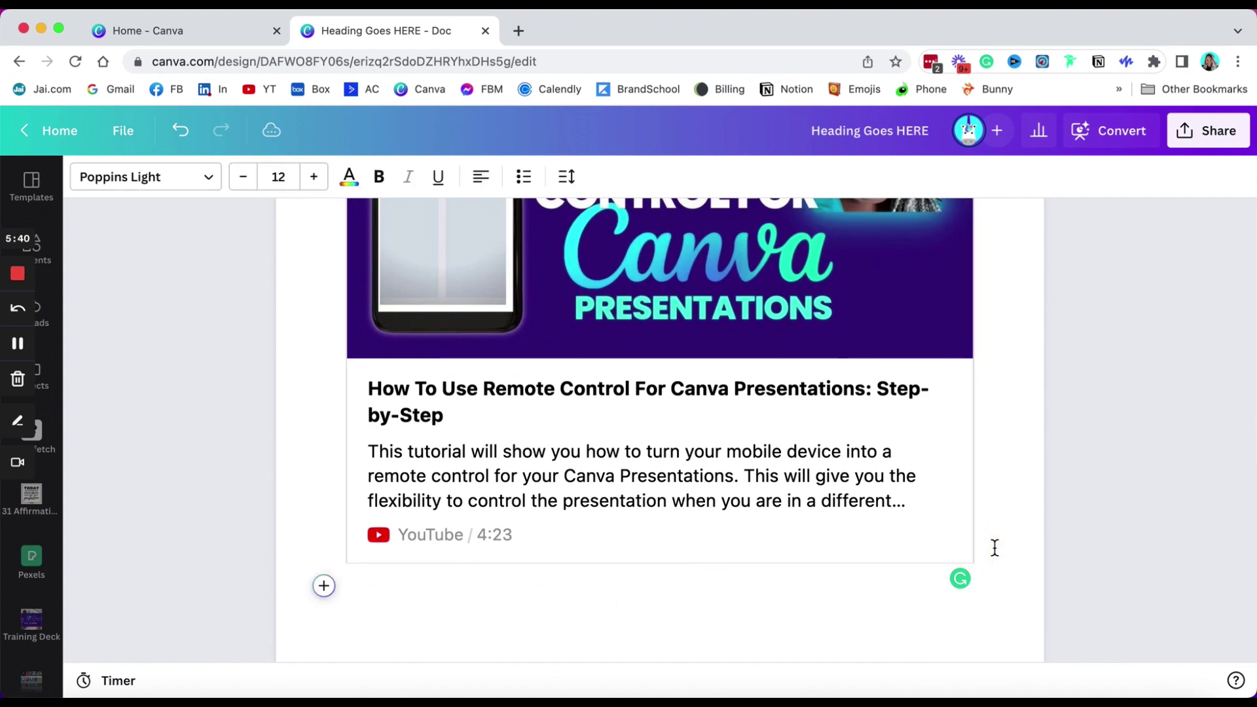
click(324, 586)
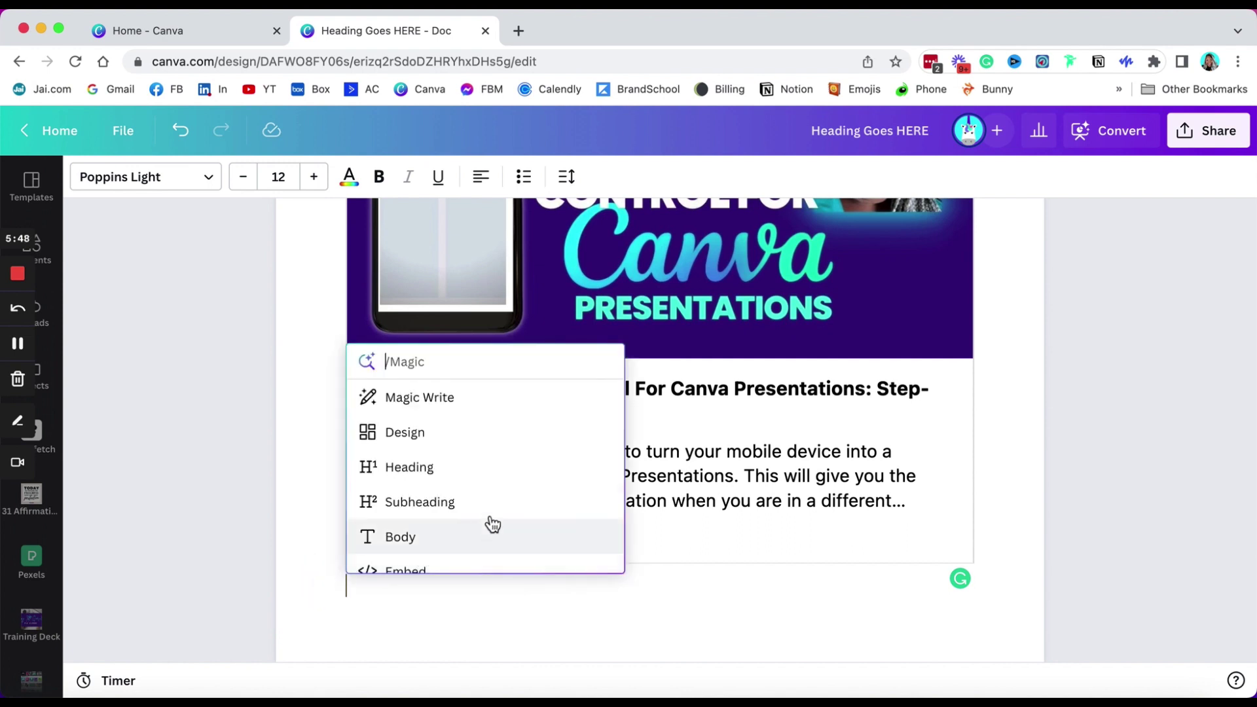
scroll(492, 522, down, 2)
scroll(492, 522, down, 2)
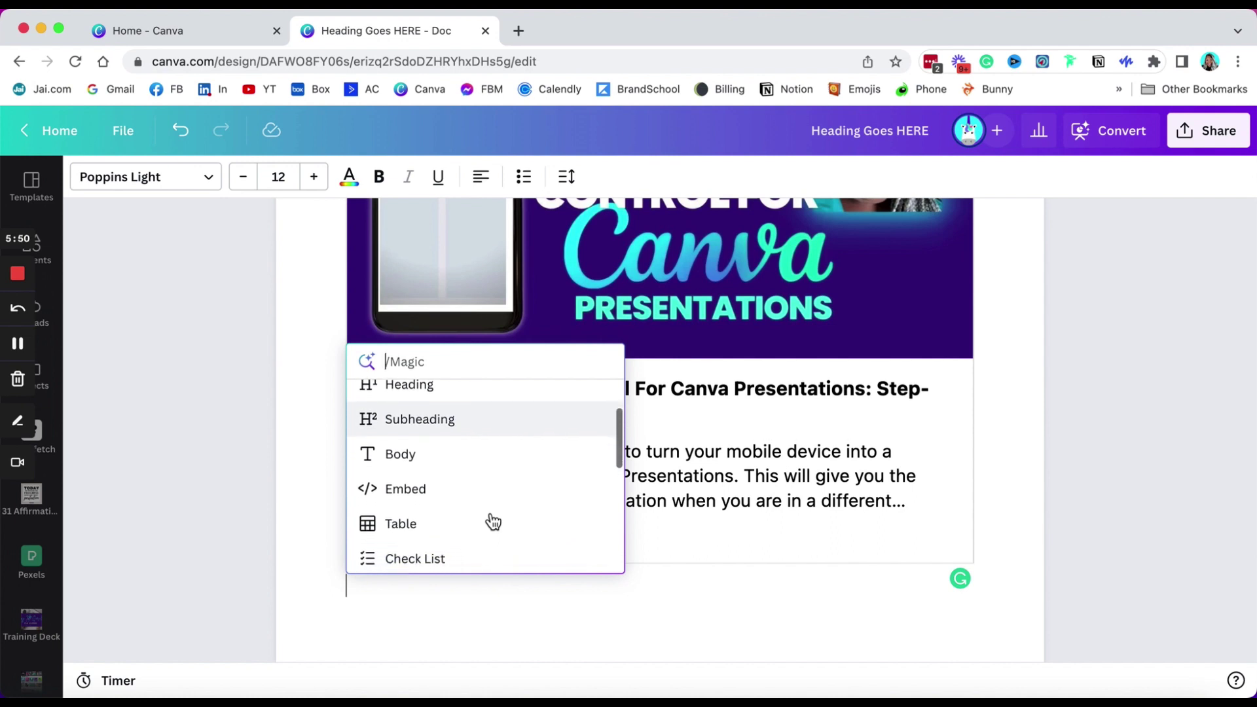
scroll(493, 522, down, 2)
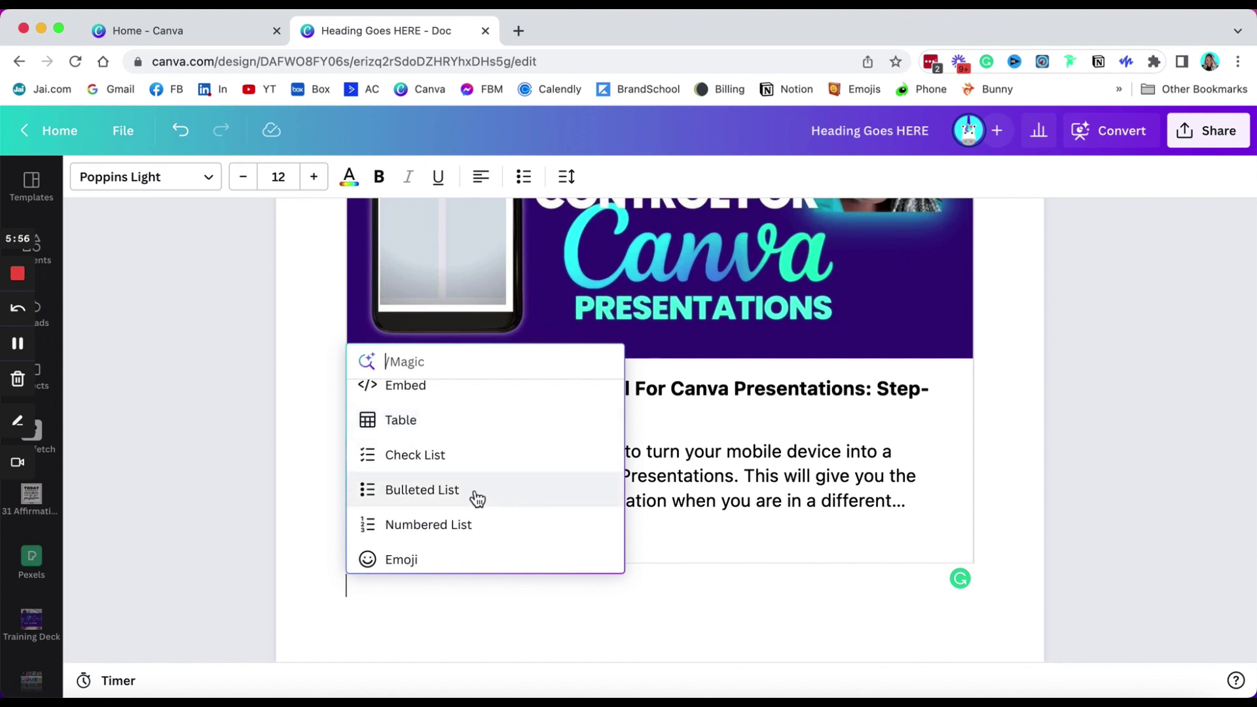
click(447, 456)
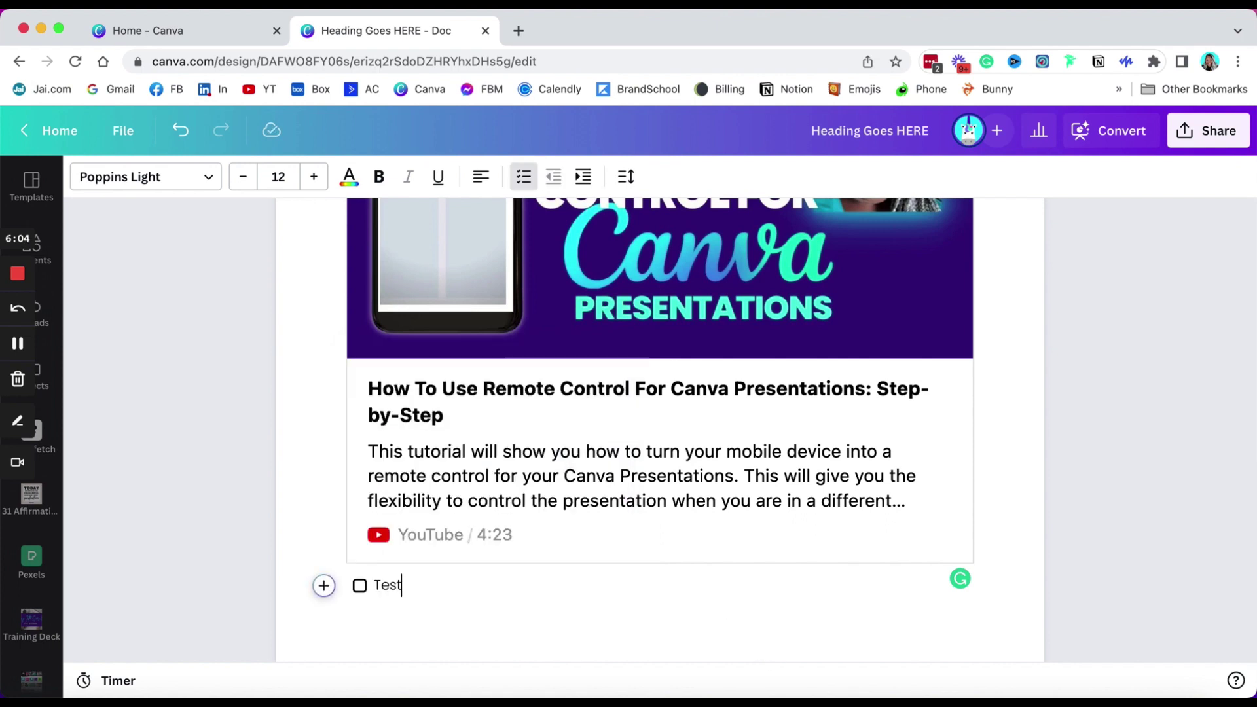
text(Test 1)
key(Return)
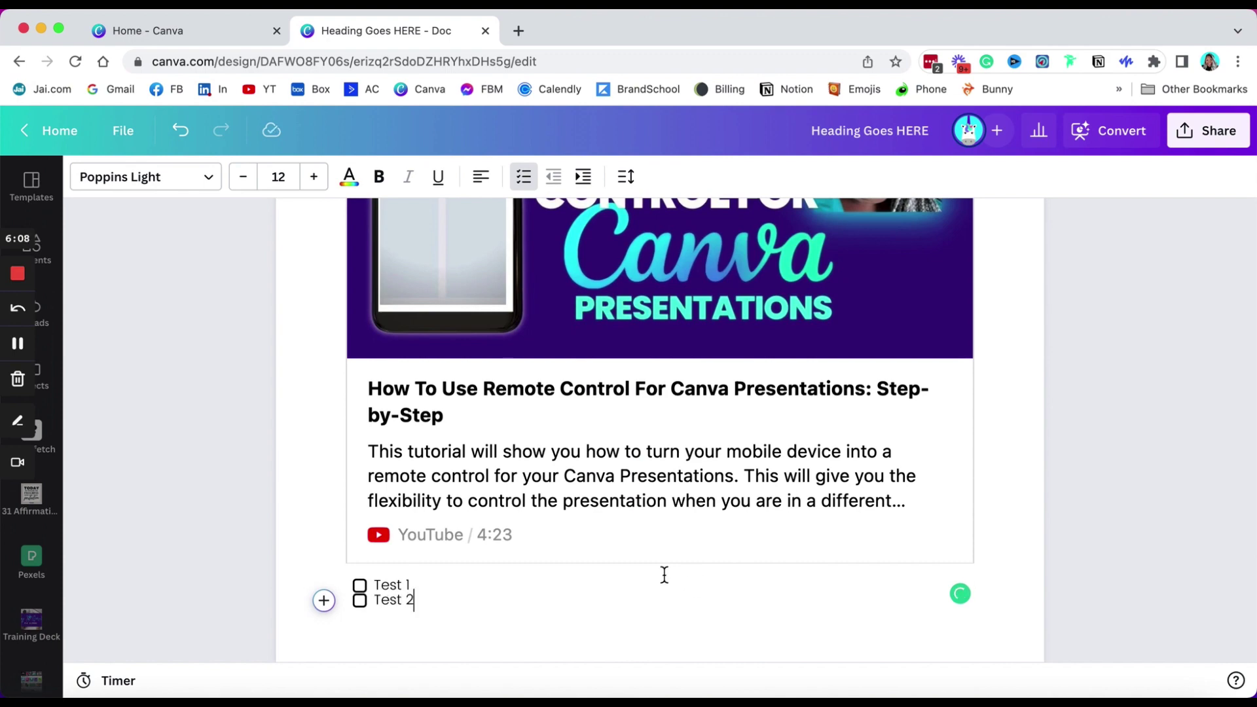
text(Test 2)
Increase the checklist's line spacing to 1.35 and add an empty third item.
drag(419, 599, 342, 582)
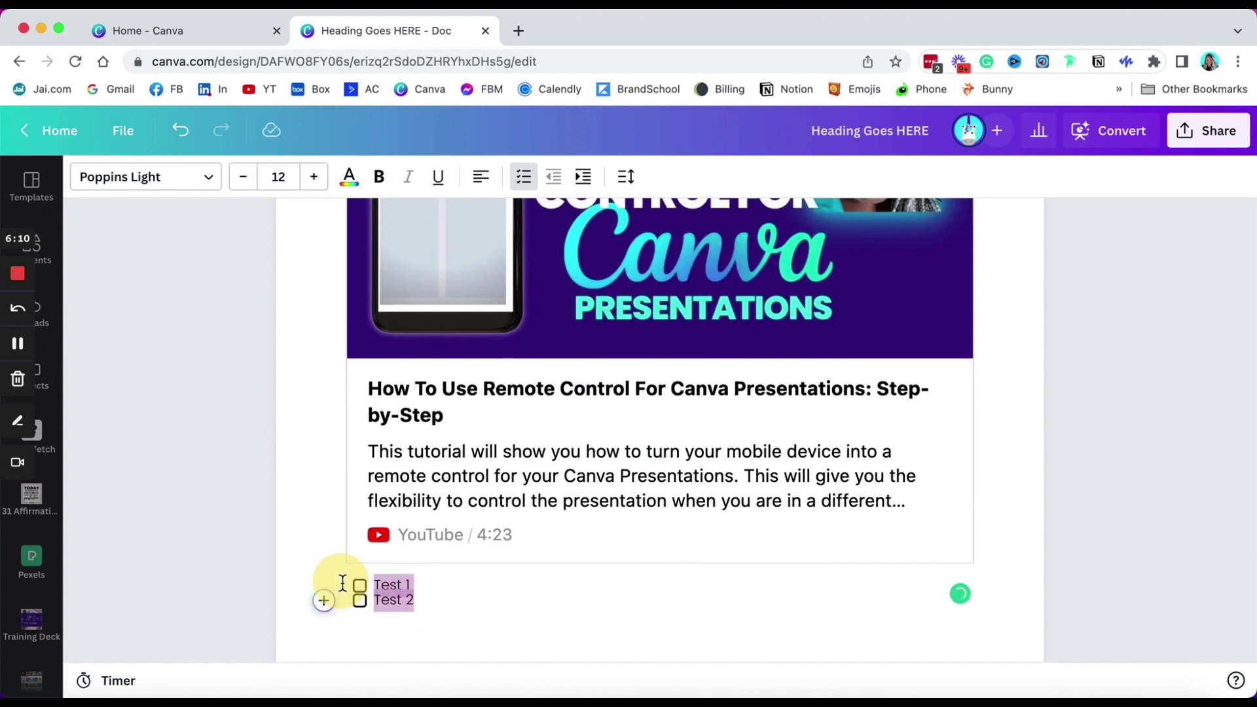
click(628, 177)
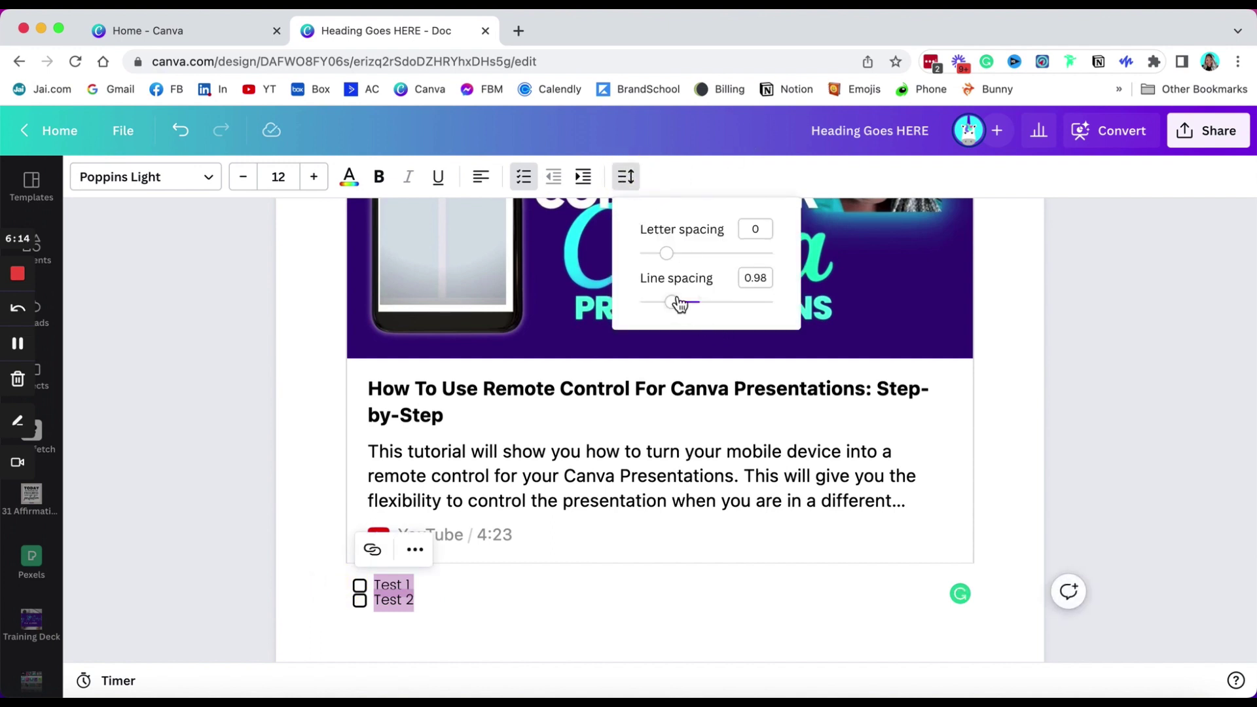
drag(676, 303, 688, 303)
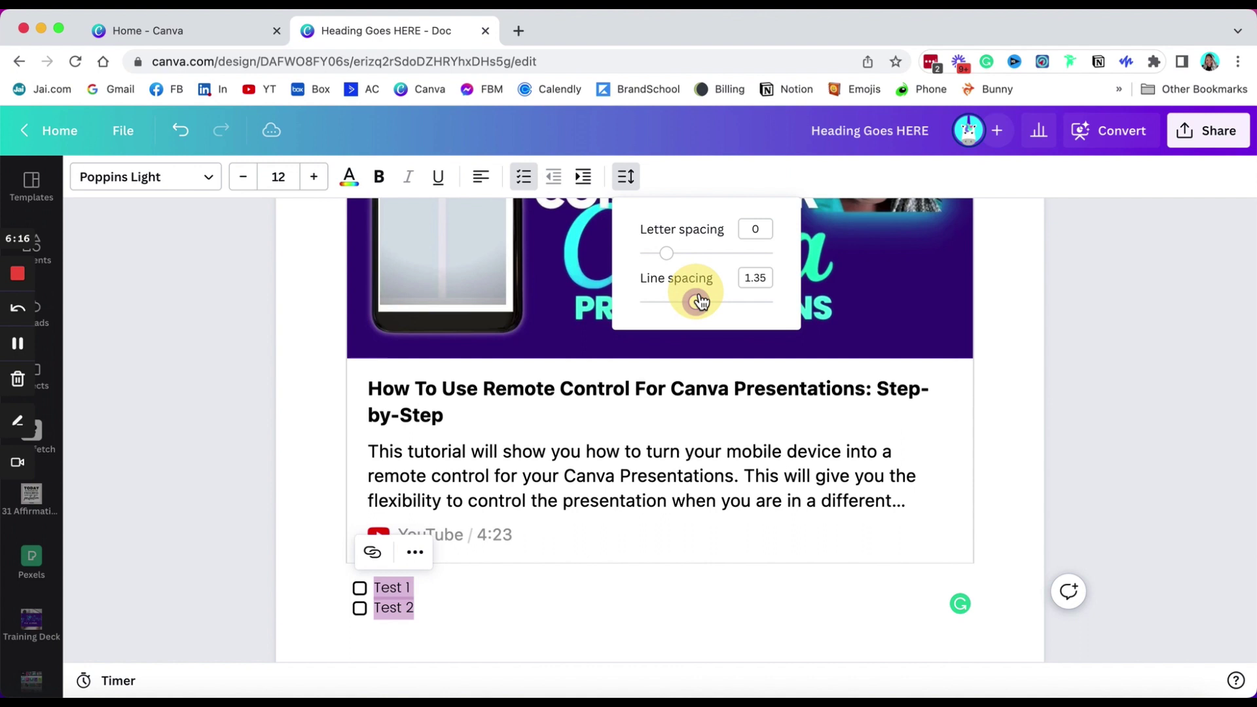
click(442, 604)
click(425, 610)
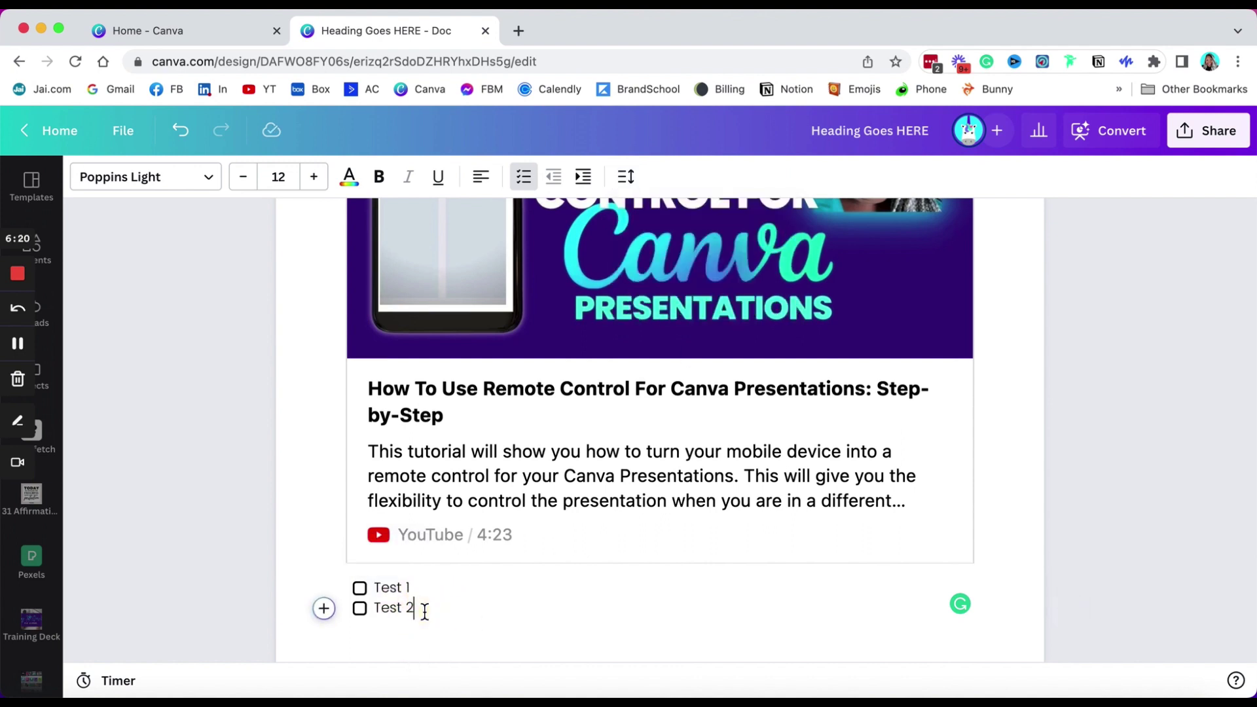
key(Return)
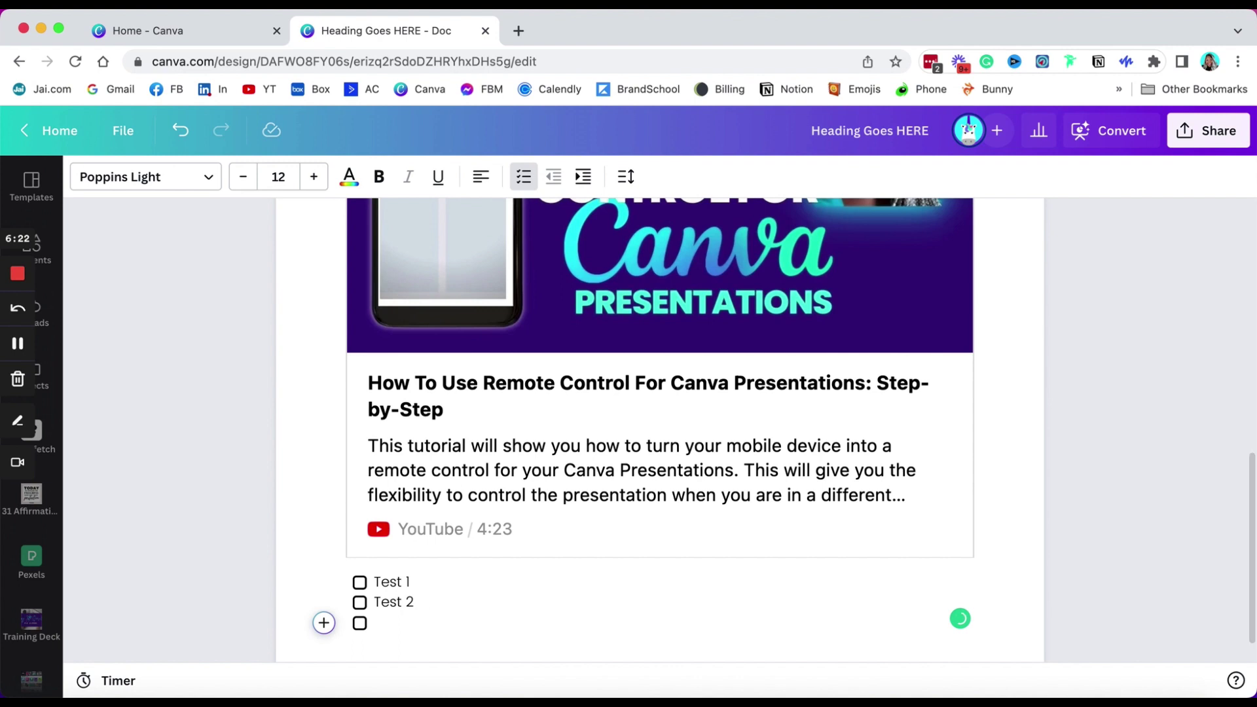
Add a countdown Timer block set to 10:00.
click(323, 623)
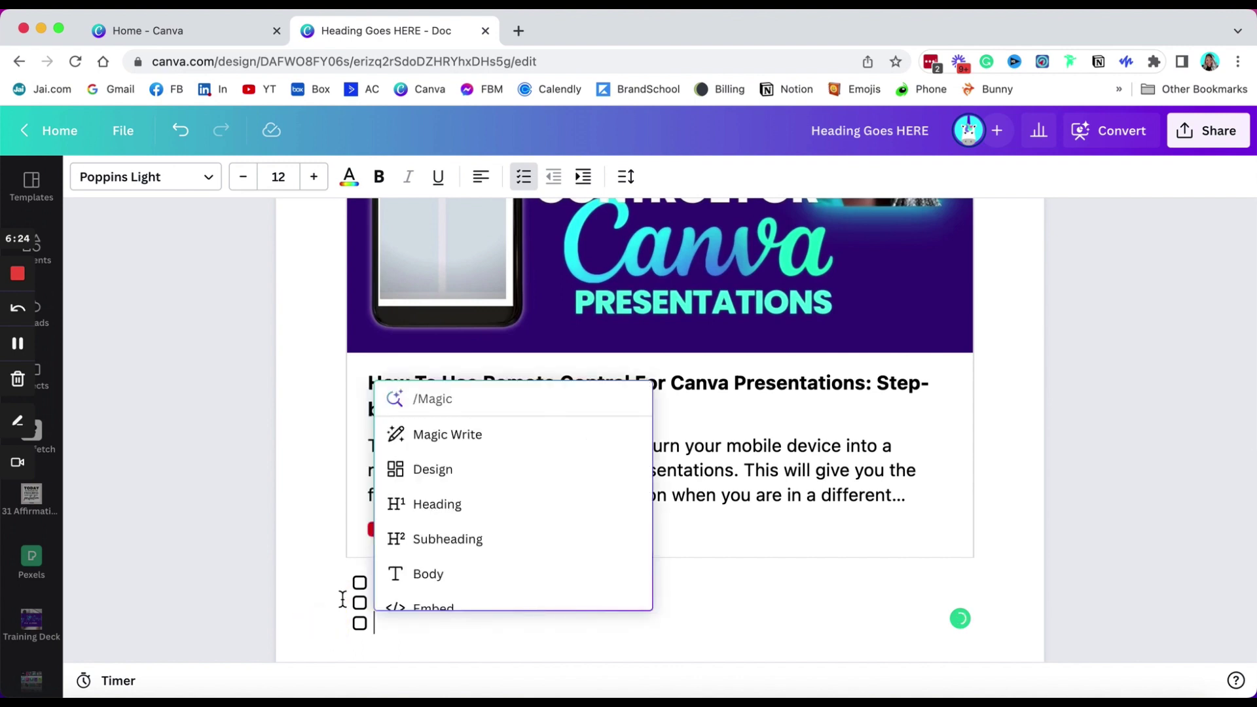
scroll(510, 601, down, 5)
scroll(510, 603, down, 4)
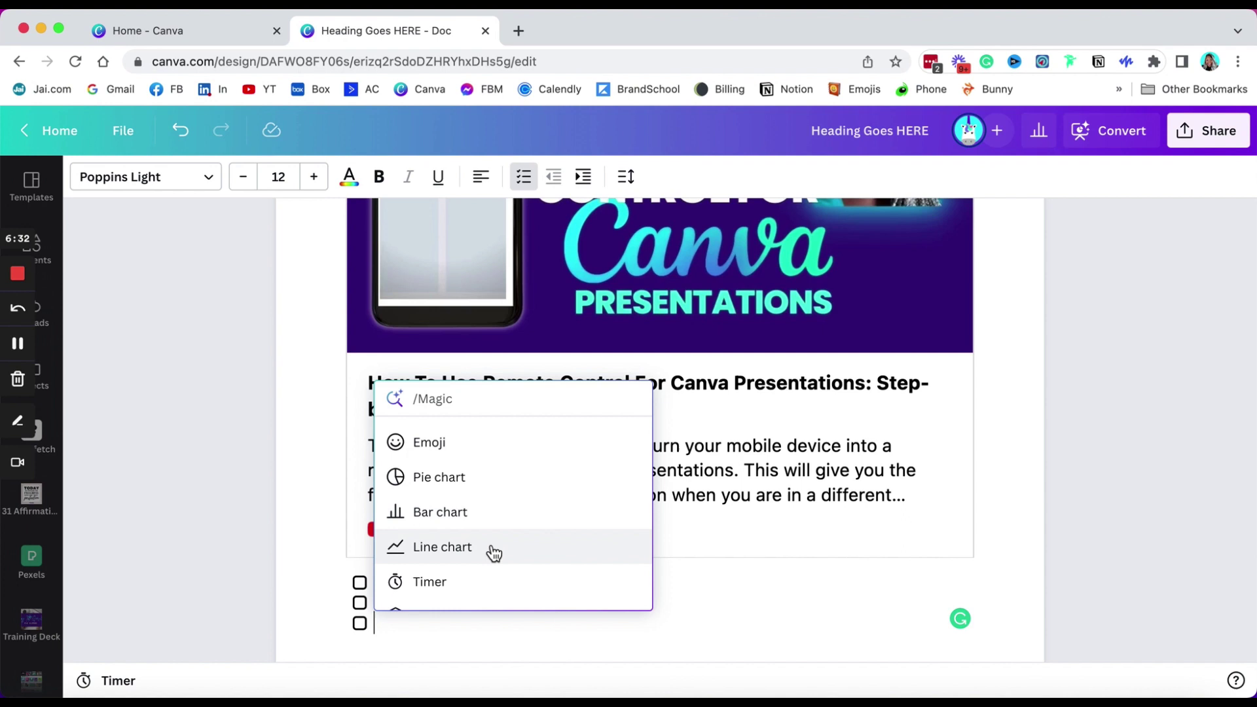
scroll(496, 557, down, 2)
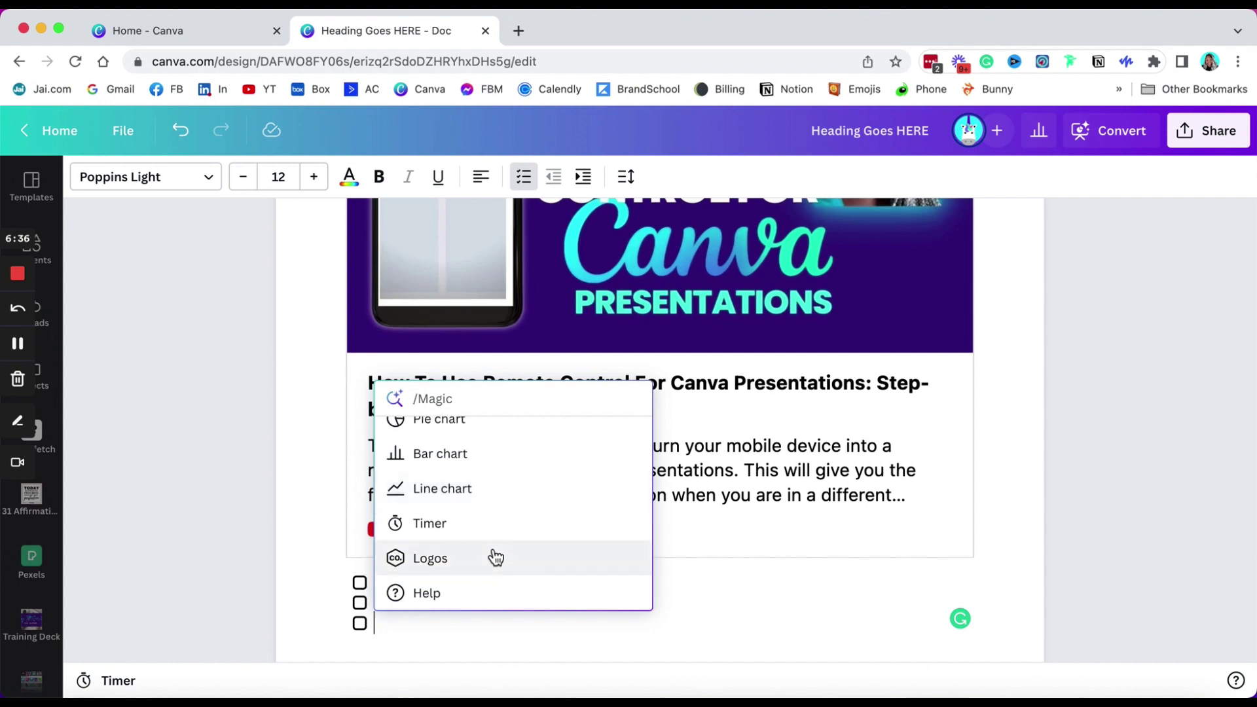
click(433, 524)
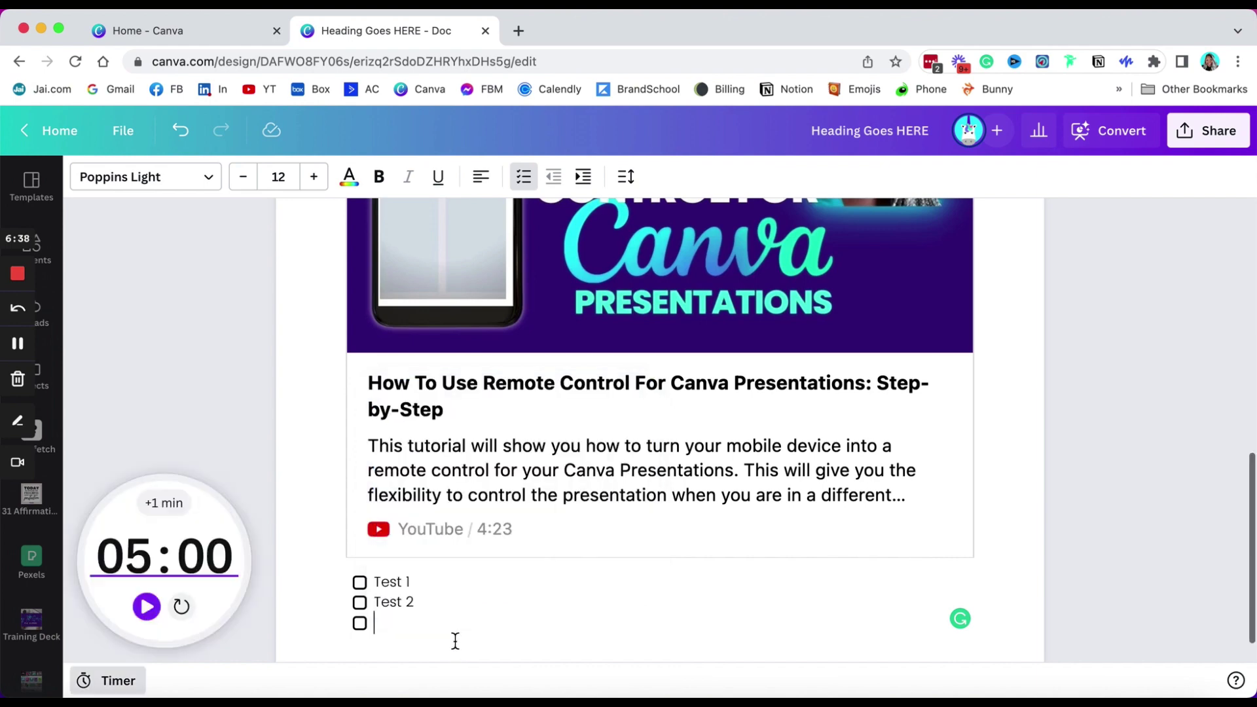
mouse_move(119, 545)
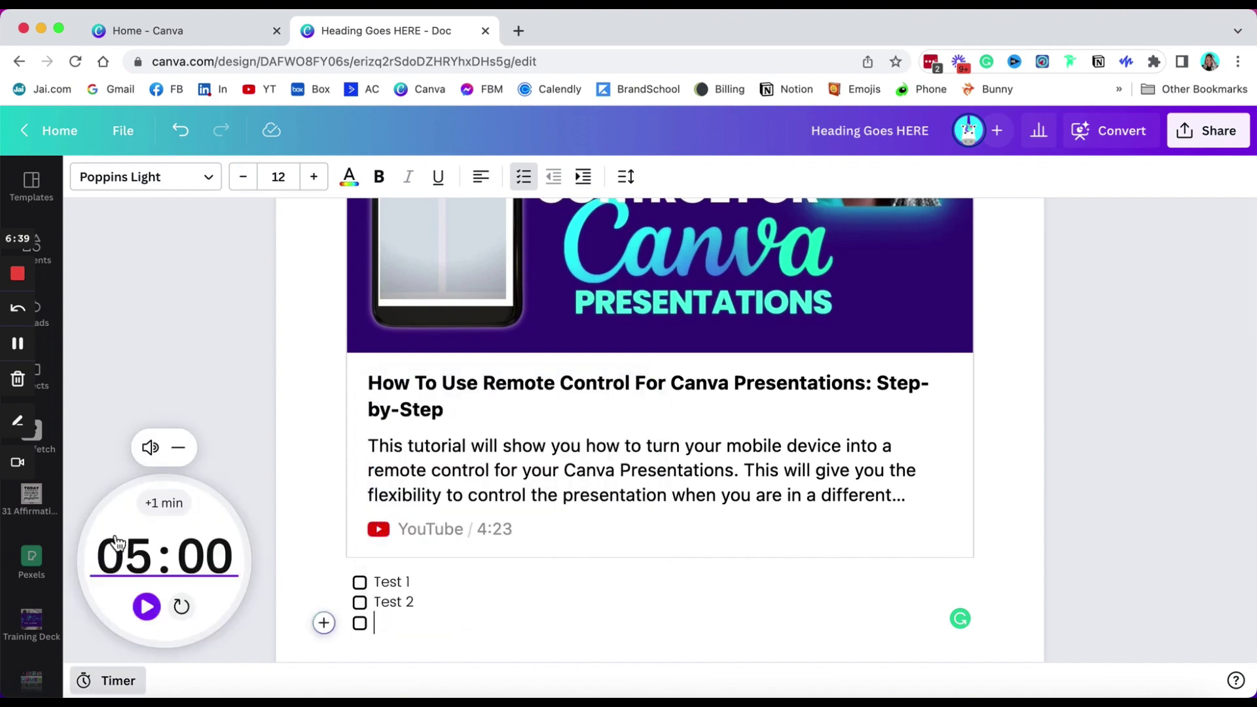
click(148, 560)
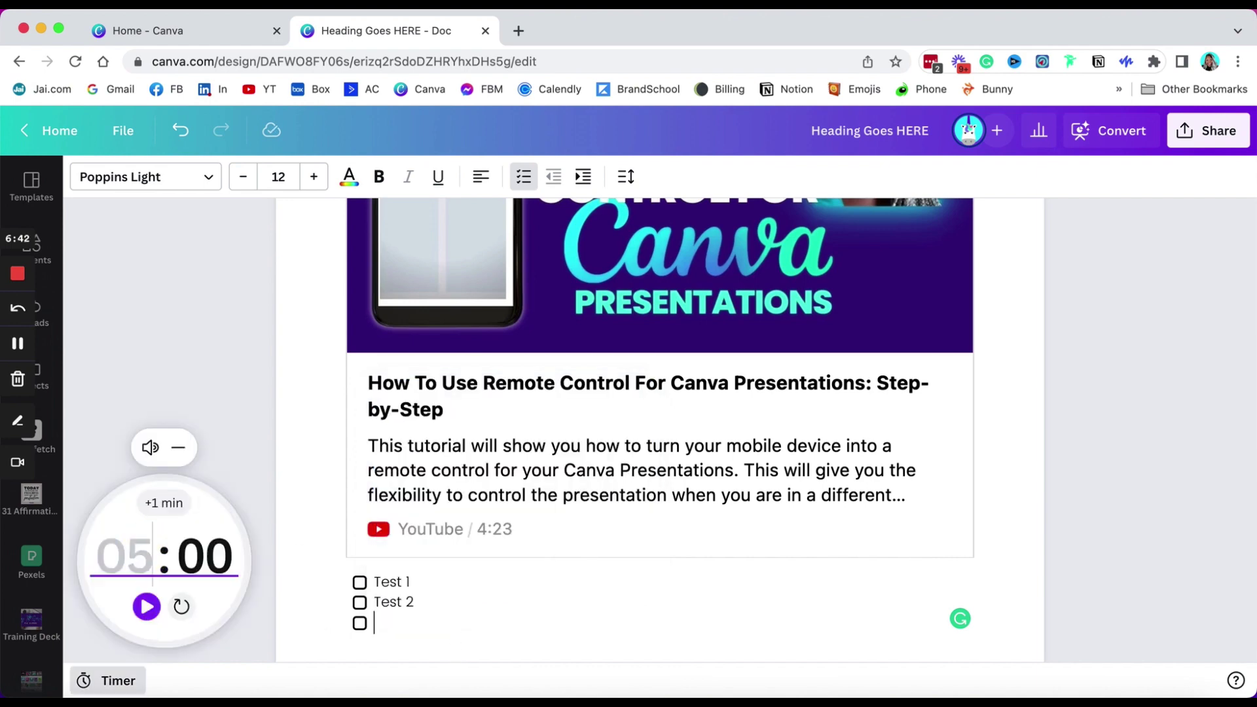
text(10:)
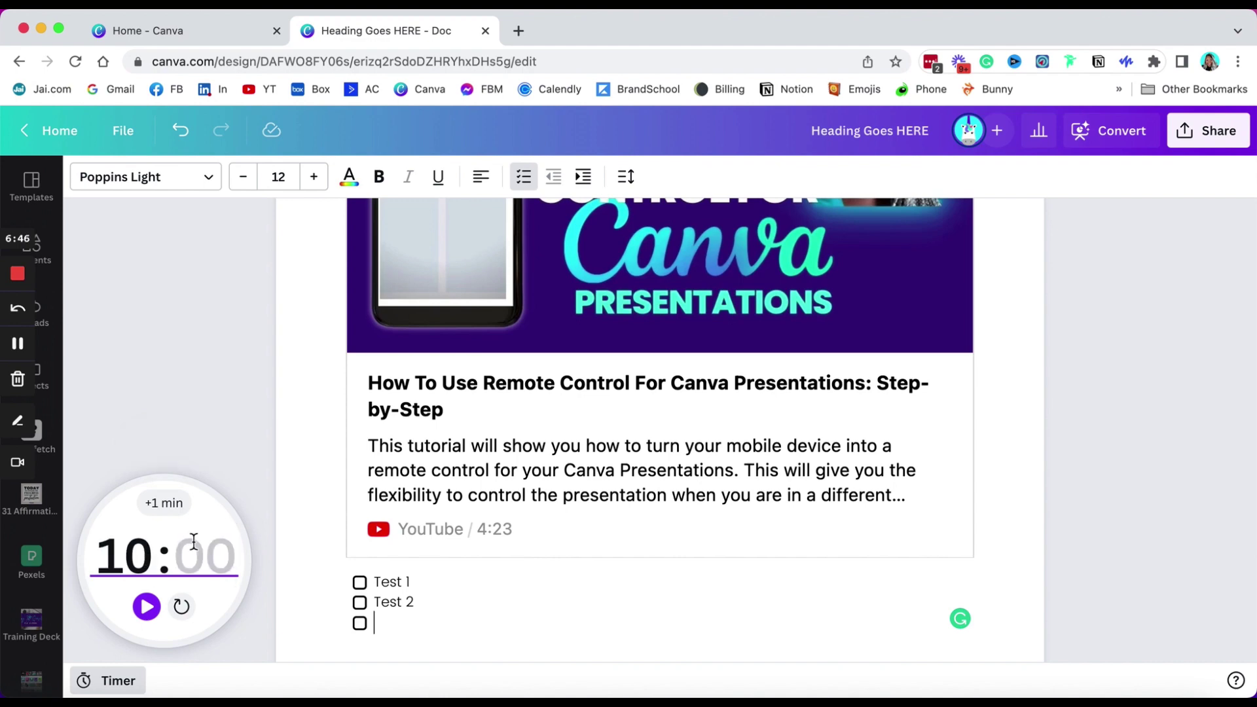
text(00)
Minimize the timer and turn the empty third checklist item into a plain line.
mouse_move(159, 467)
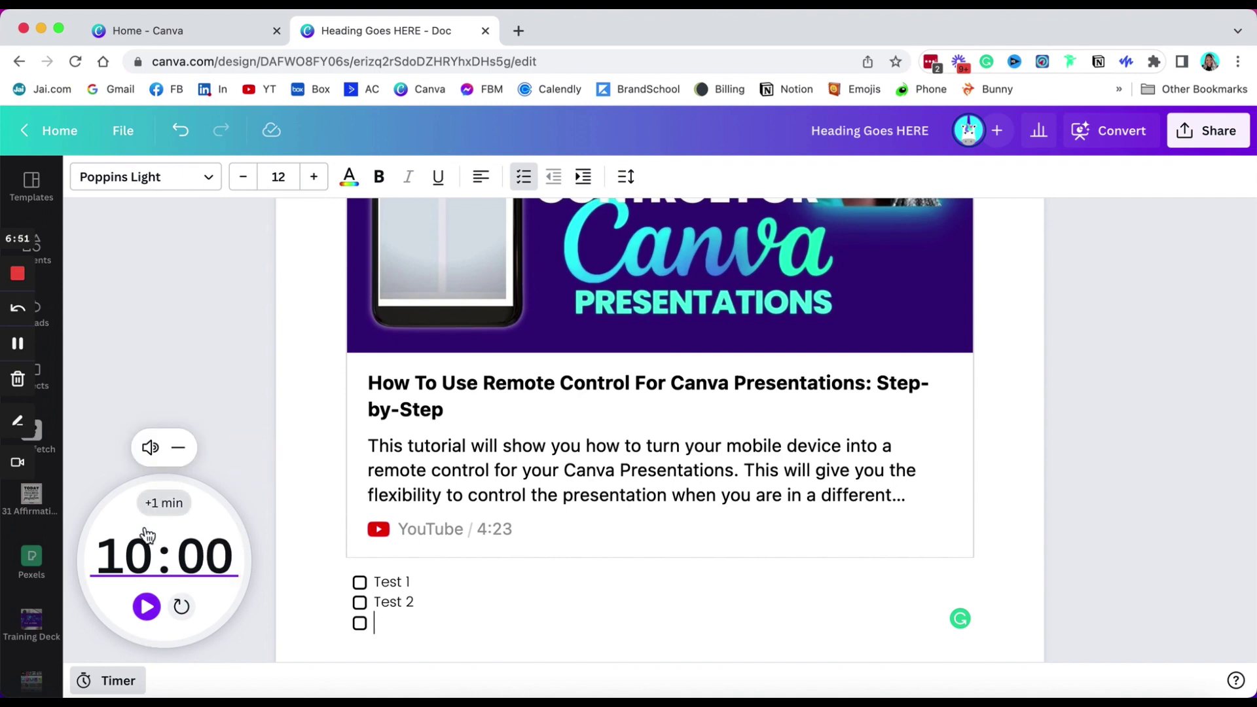
click(178, 450)
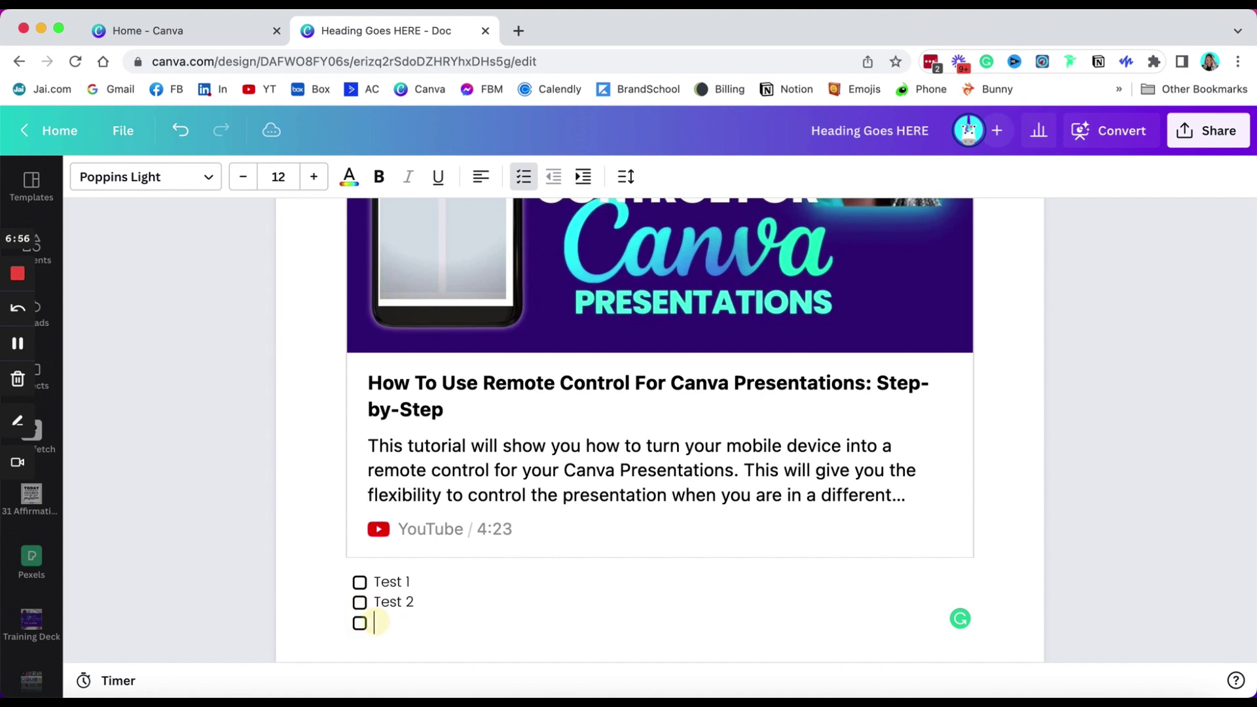
key(BackSpace)
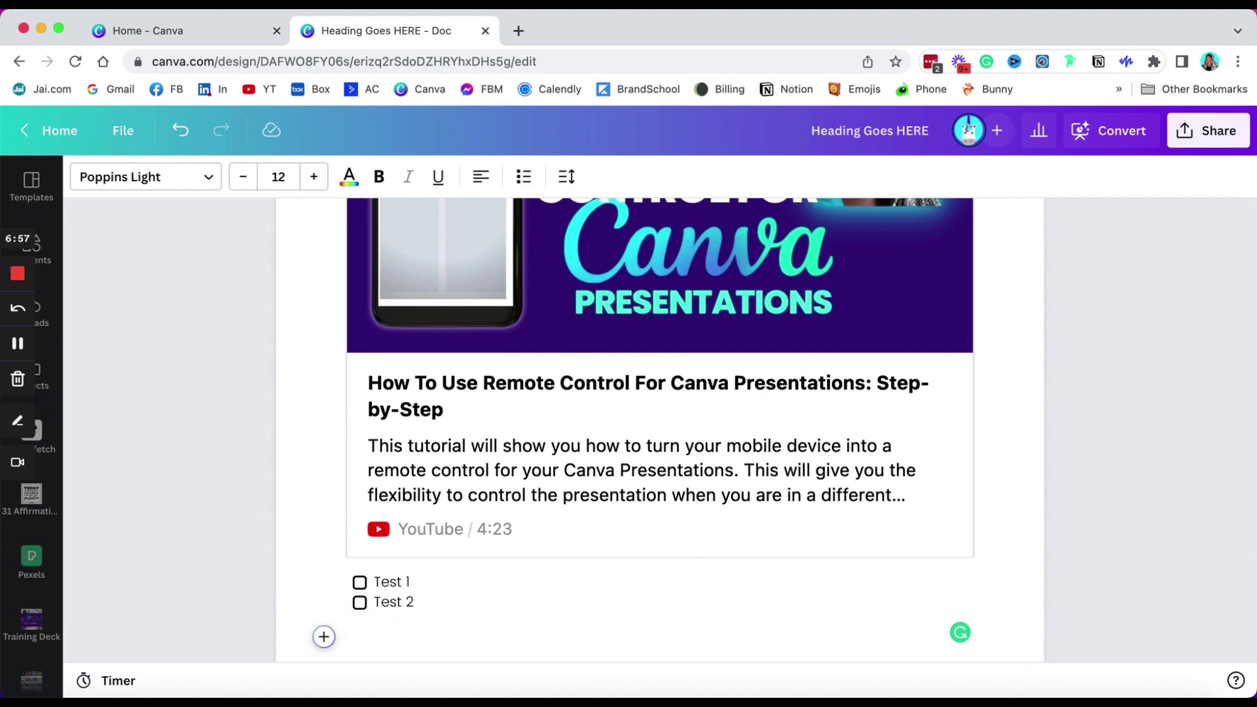
Insert thebrandcoach logo from the brand kit logos below the Test 2 line.
click(324, 637)
scroll(324, 637, down, 2)
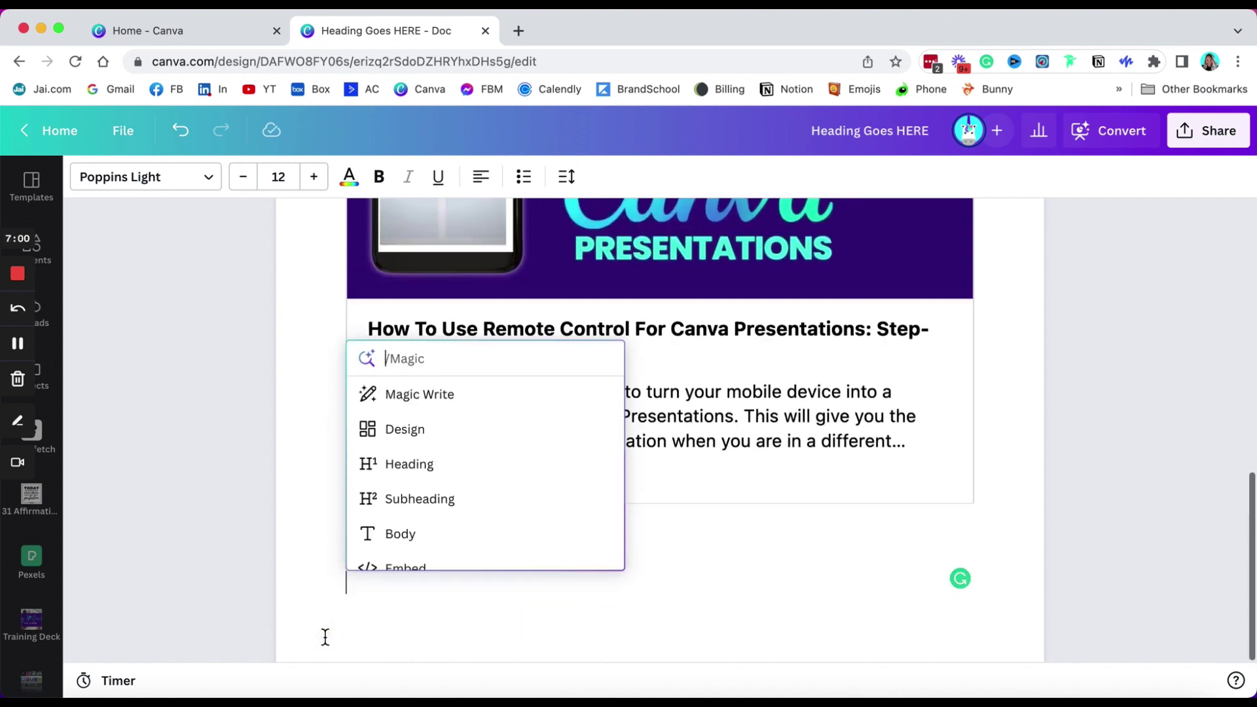
scroll(415, 522, down, 2)
scroll(417, 524, down, 3)
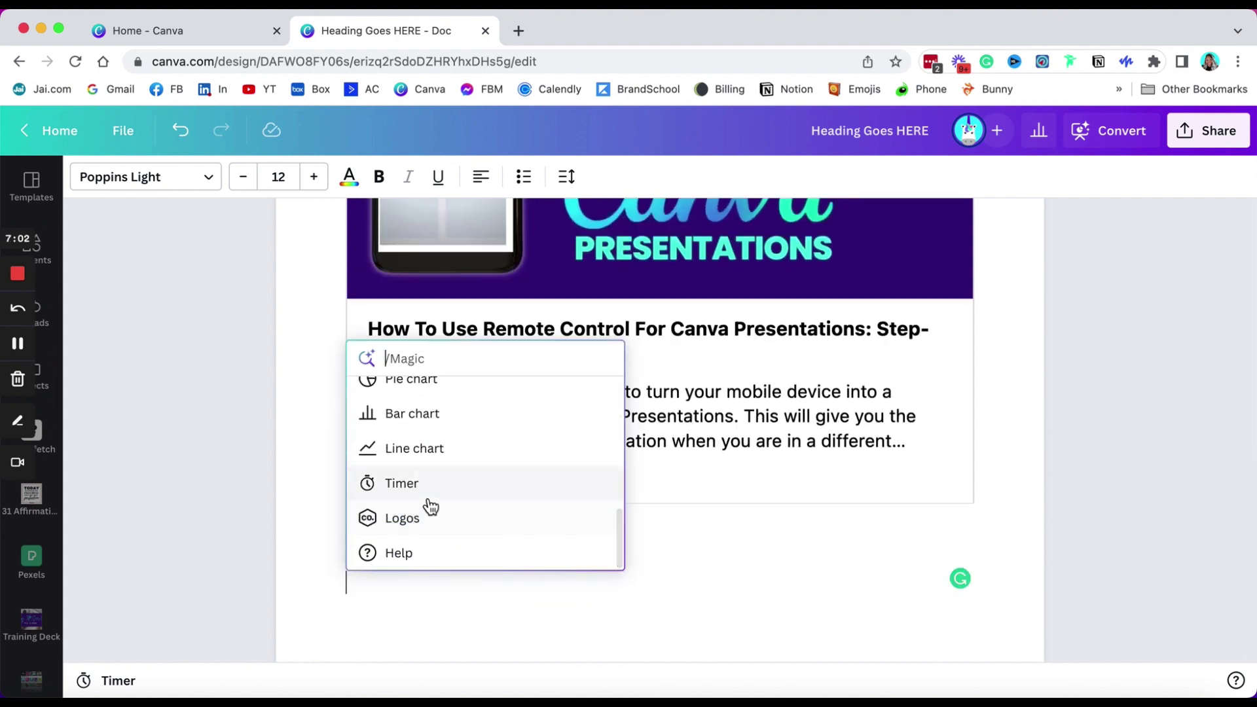
click(417, 520)
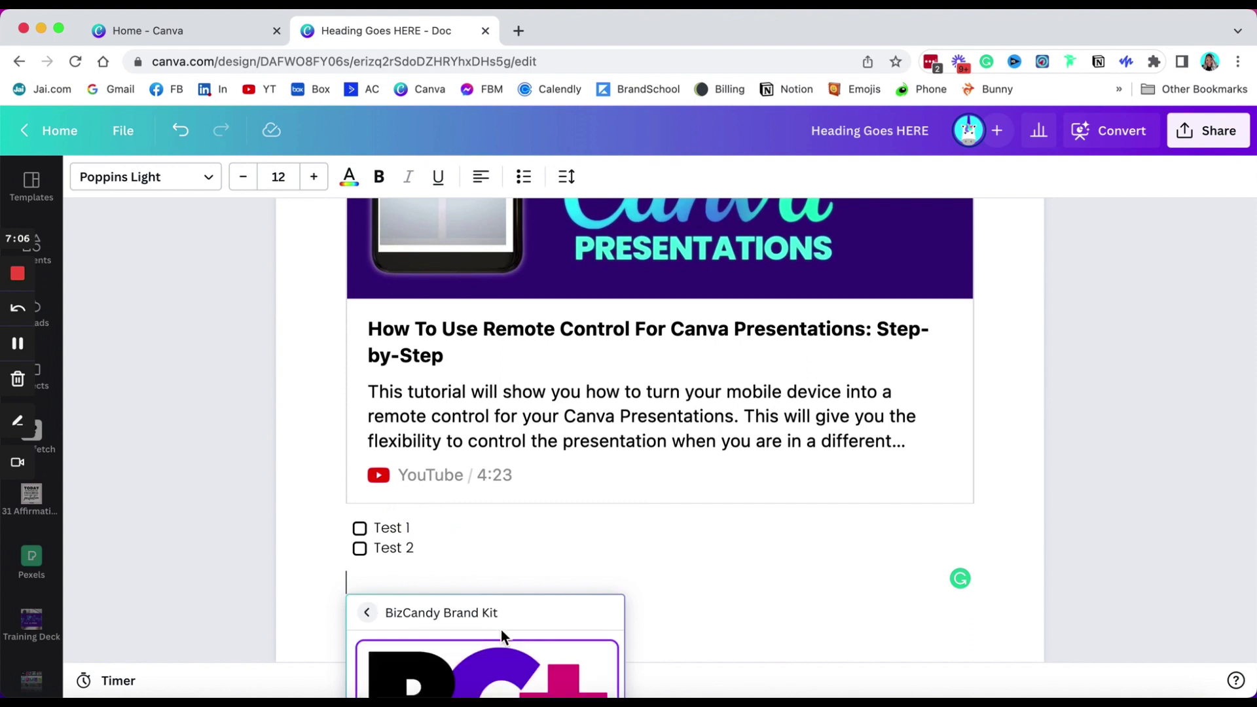
scroll(562, 671, down, 3)
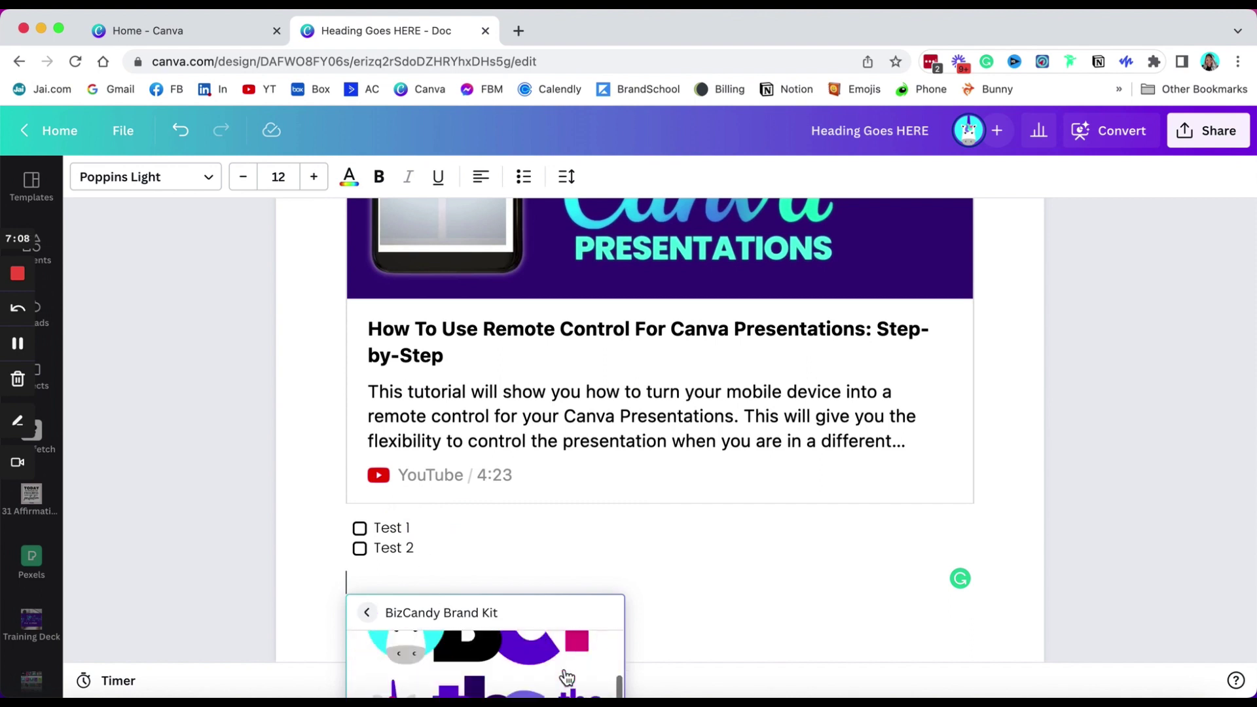
scroll(564, 669, down, 5)
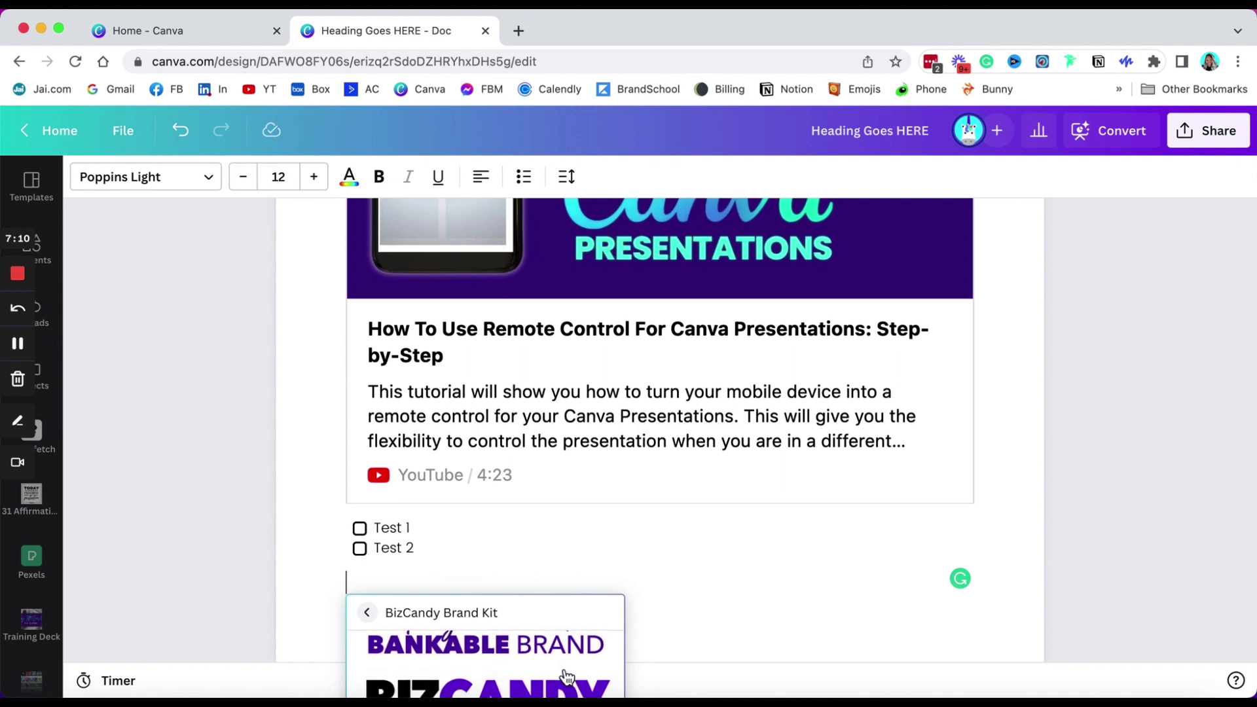
scroll(567, 678, down, 3)
scroll(567, 678, up, 4)
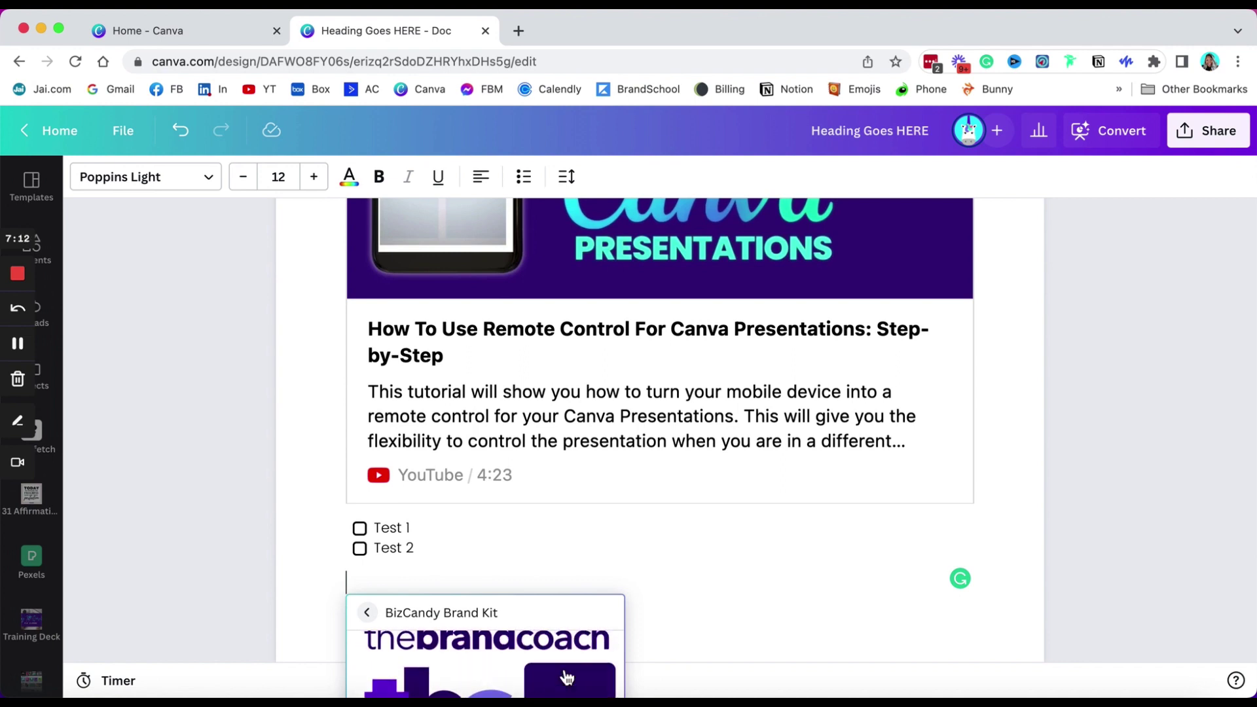
click(567, 678)
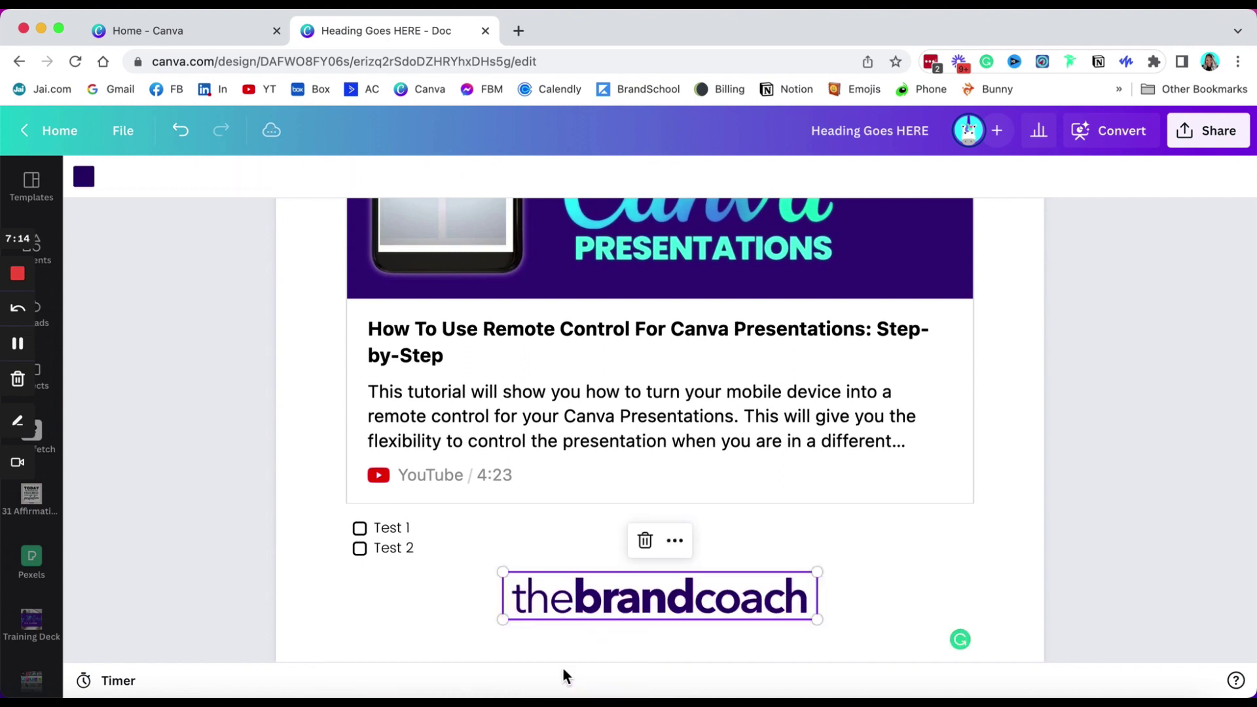
Dismiss the logo's options menu and place the caret on a new empty line beneath it.
click(856, 602)
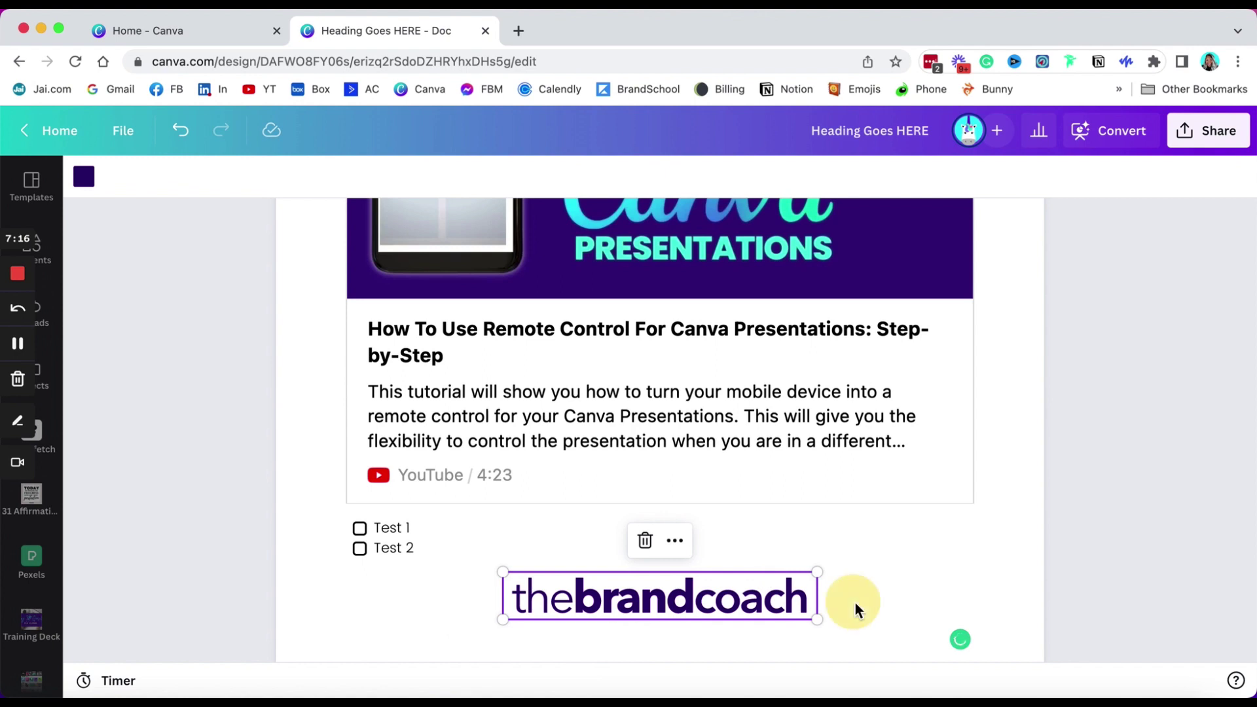
click(739, 603)
click(676, 542)
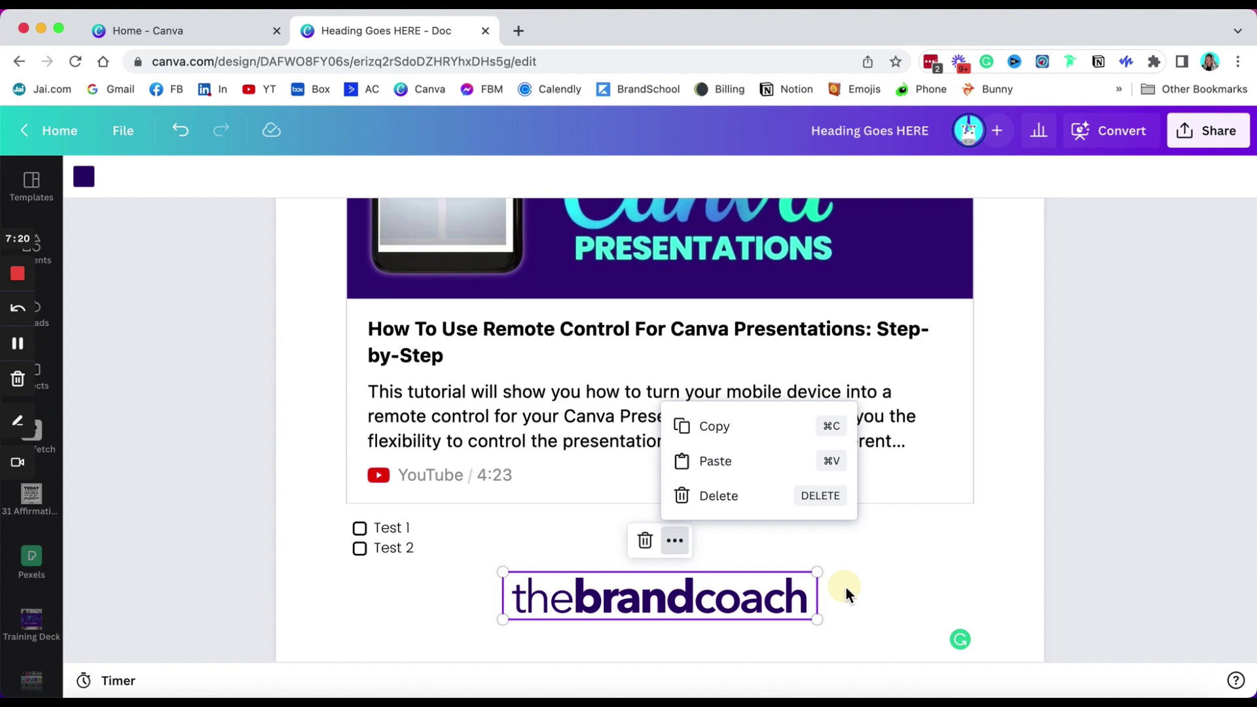
key(Escape)
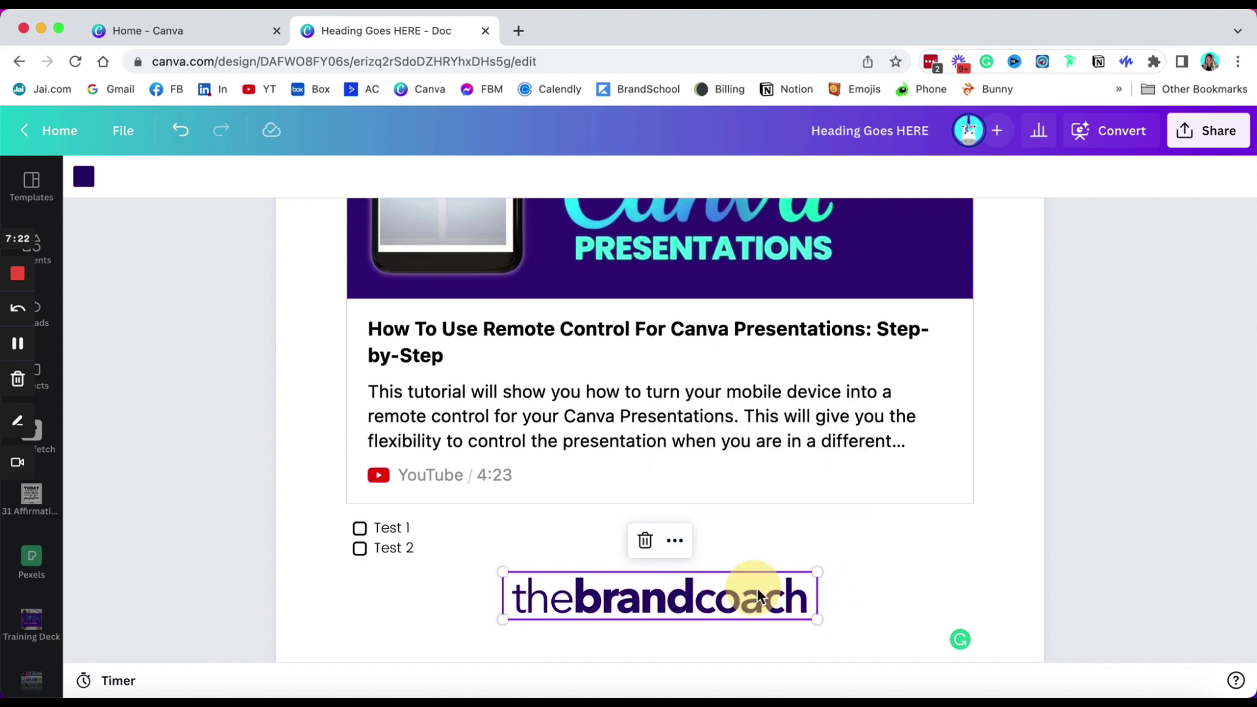
click(758, 595)
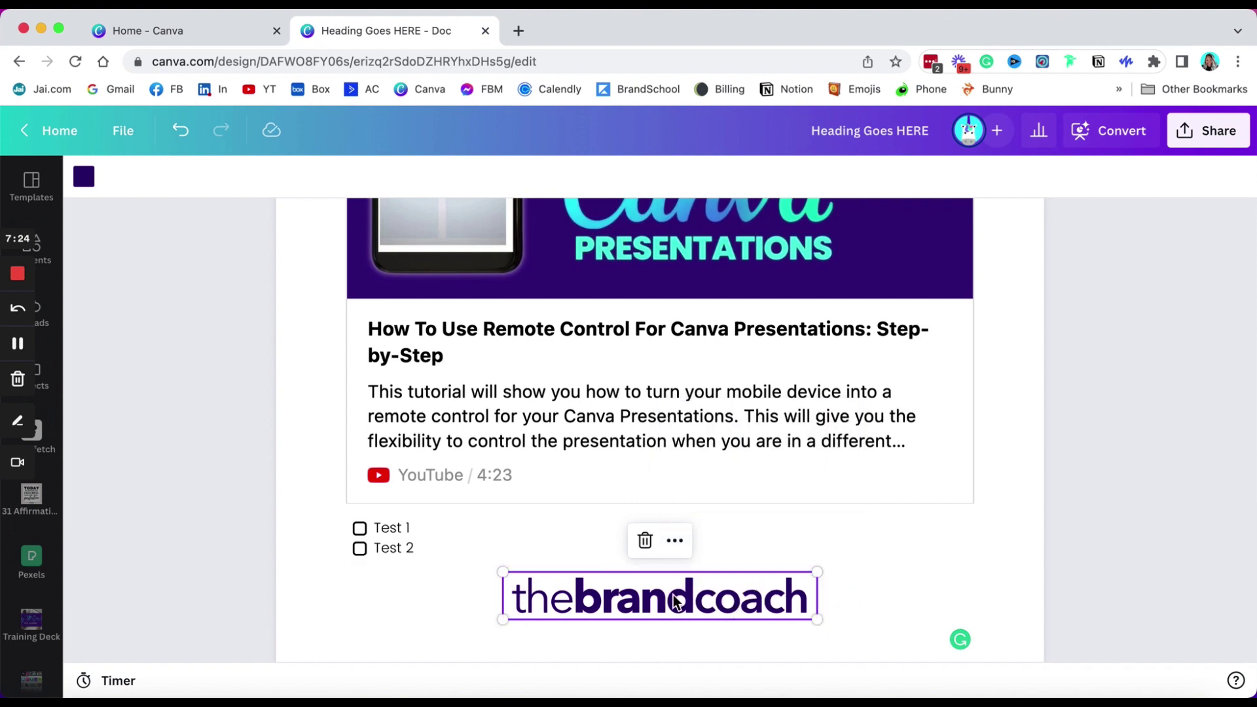
scroll(909, 562, down, 2)
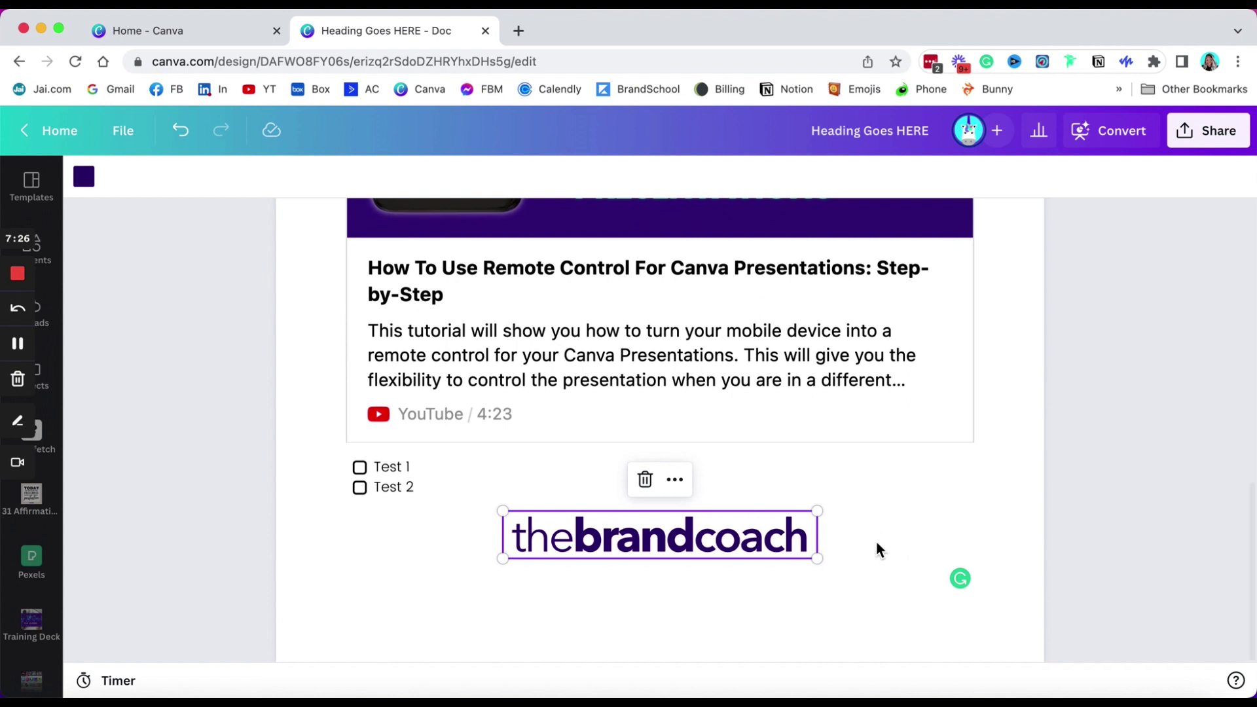
click(877, 561)
click(603, 604)
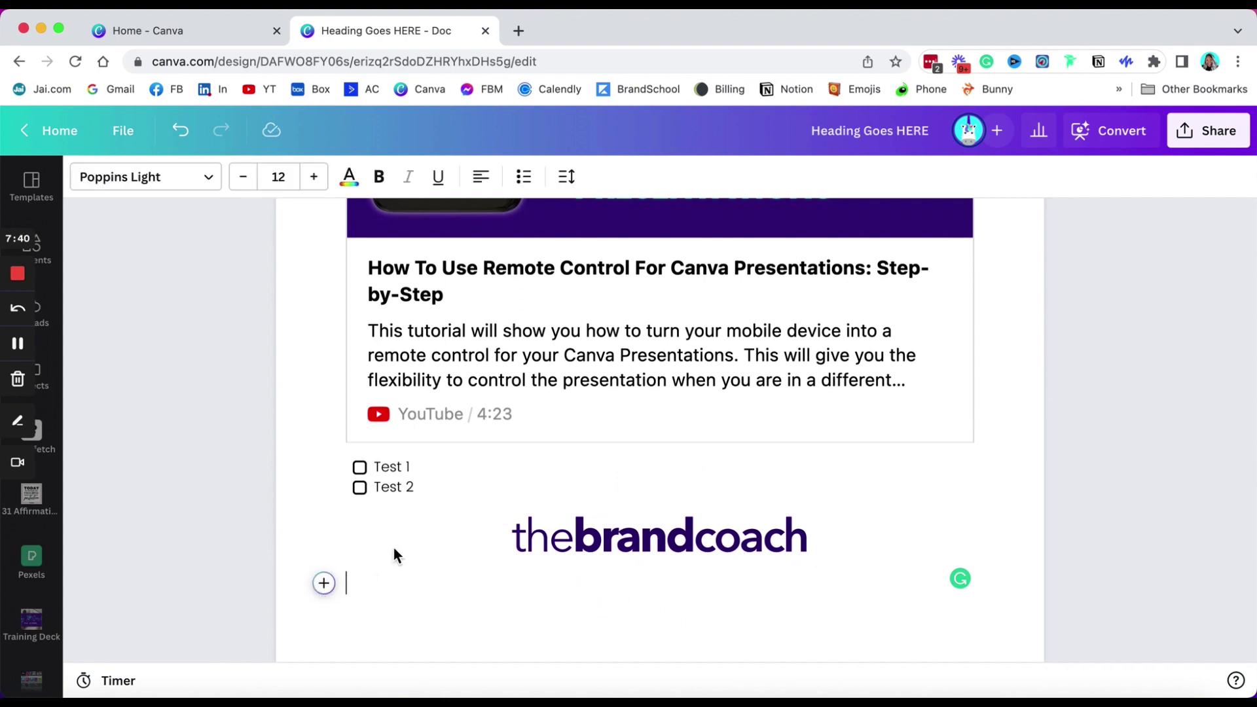
From the Add Magic menu beside the empty line, insert a Magic Write prompt.
click(323, 583)
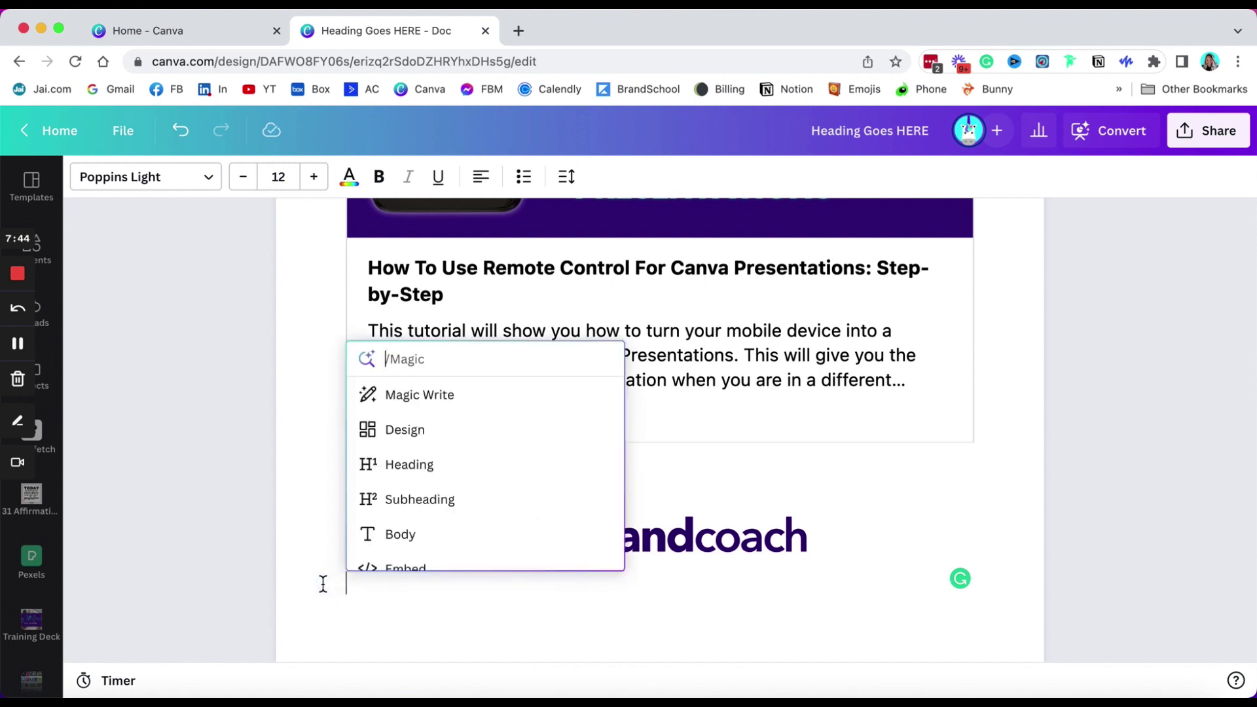
scroll(465, 529, down, 5)
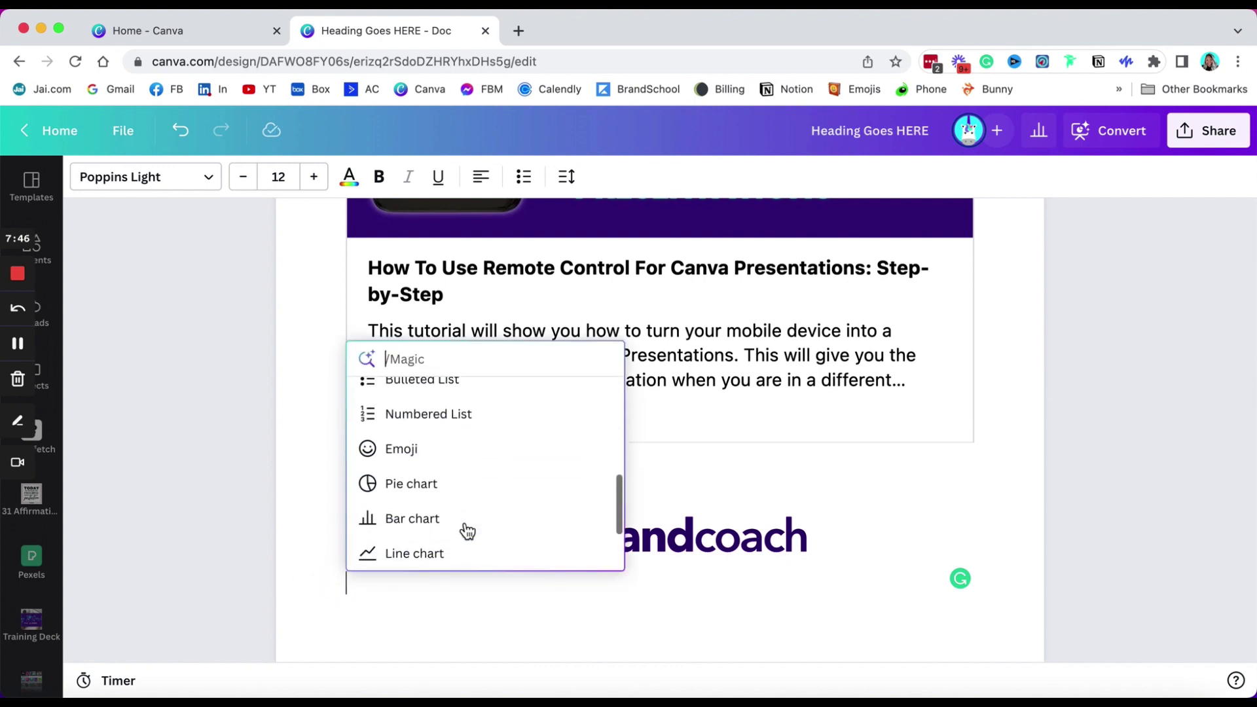
scroll(467, 531, down, 3)
scroll(467, 532, up, 2)
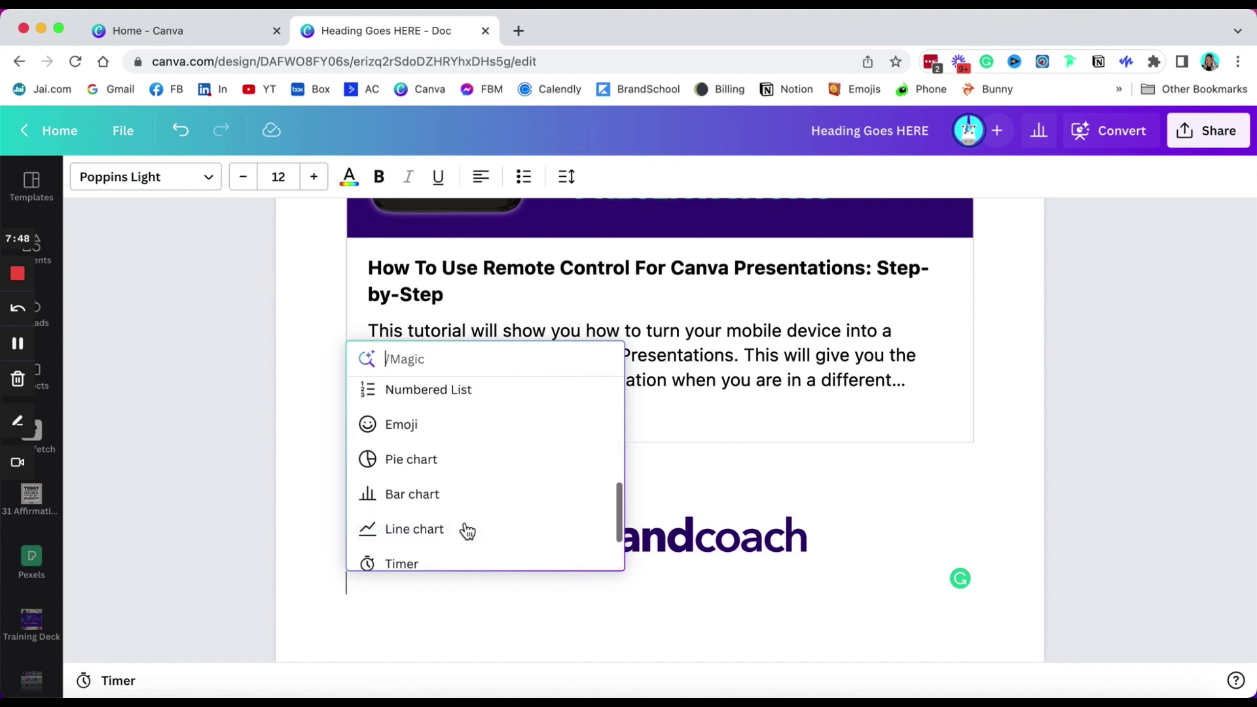
scroll(467, 530, up, 6)
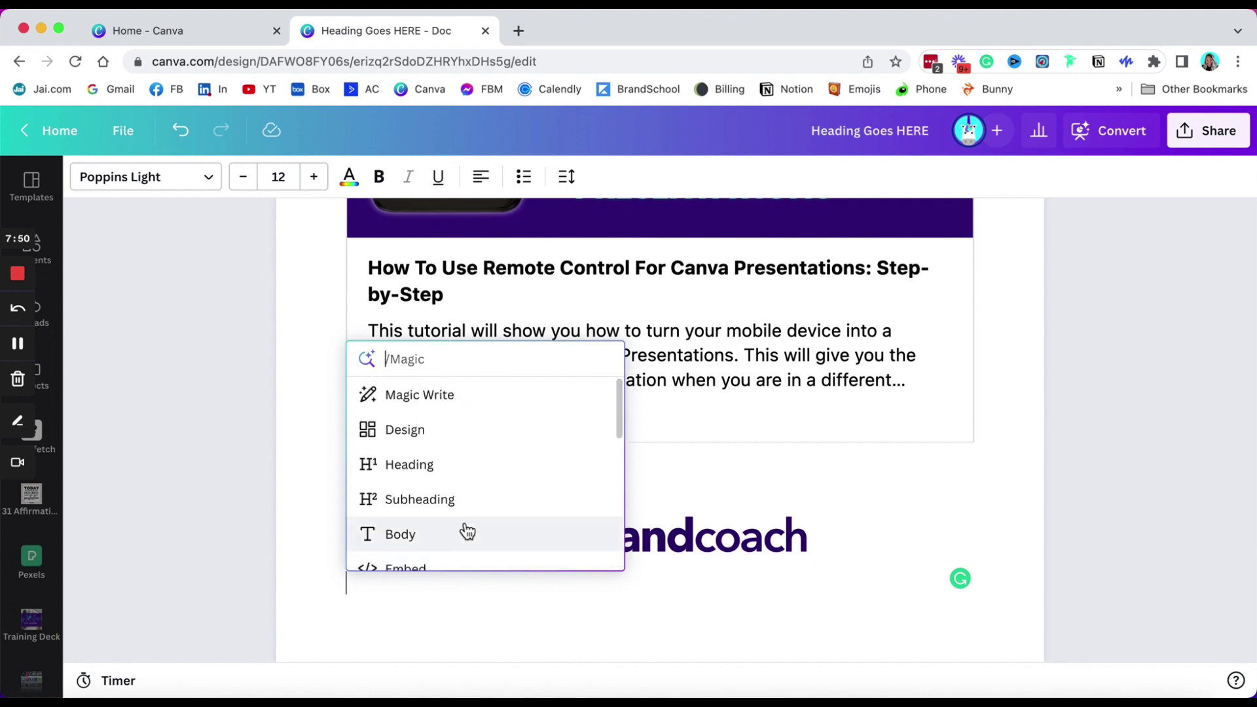
key(Escape)
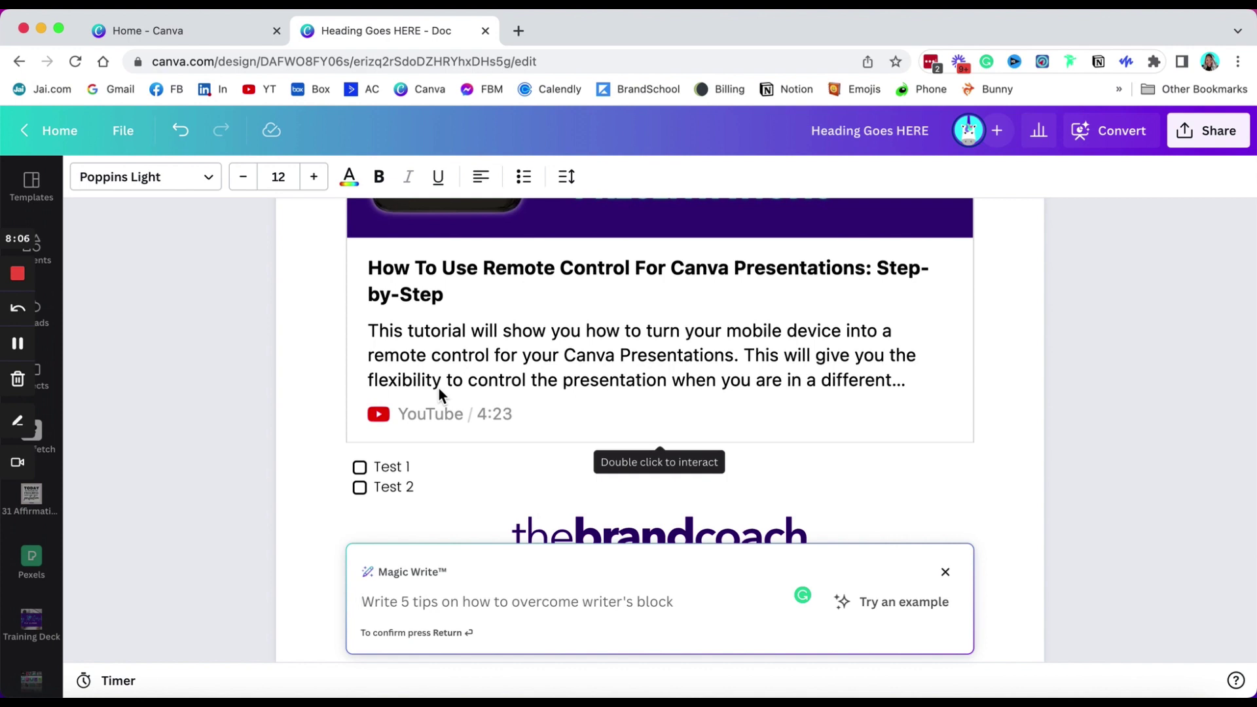
Prompt Magic Write with '10 Reasons To Use Canva Pro' and generate the list.
click(425, 604)
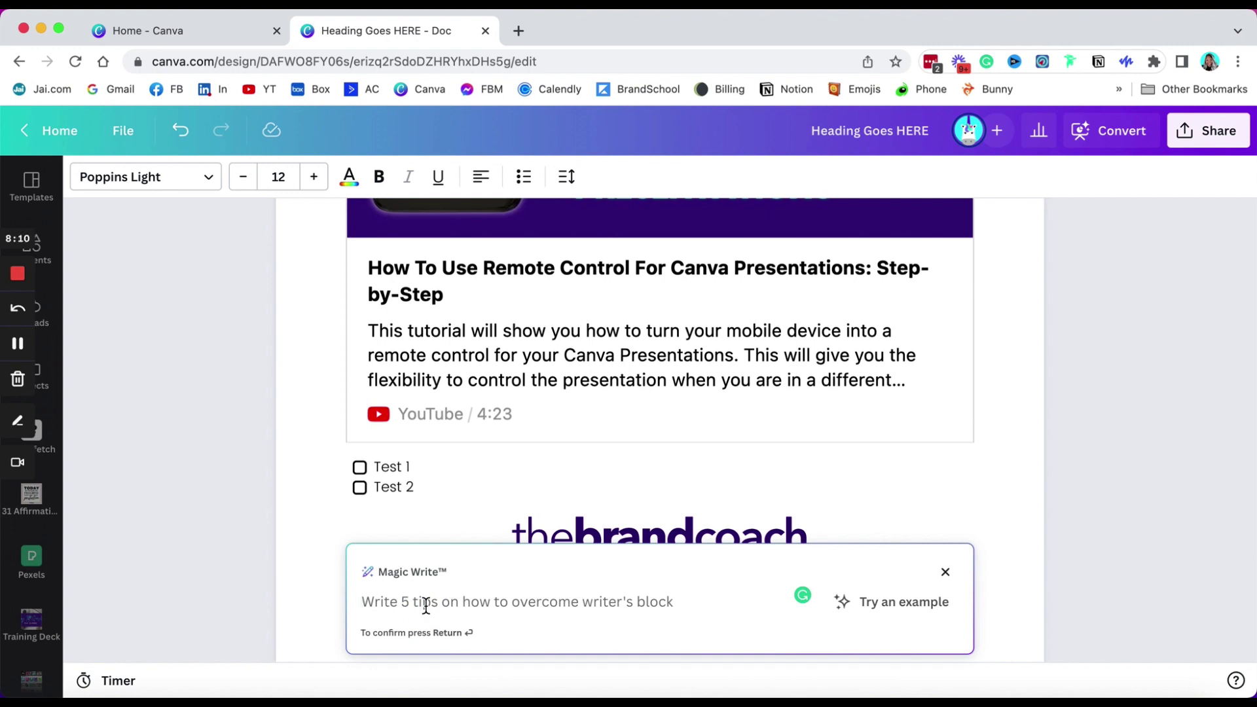
text(10 R)
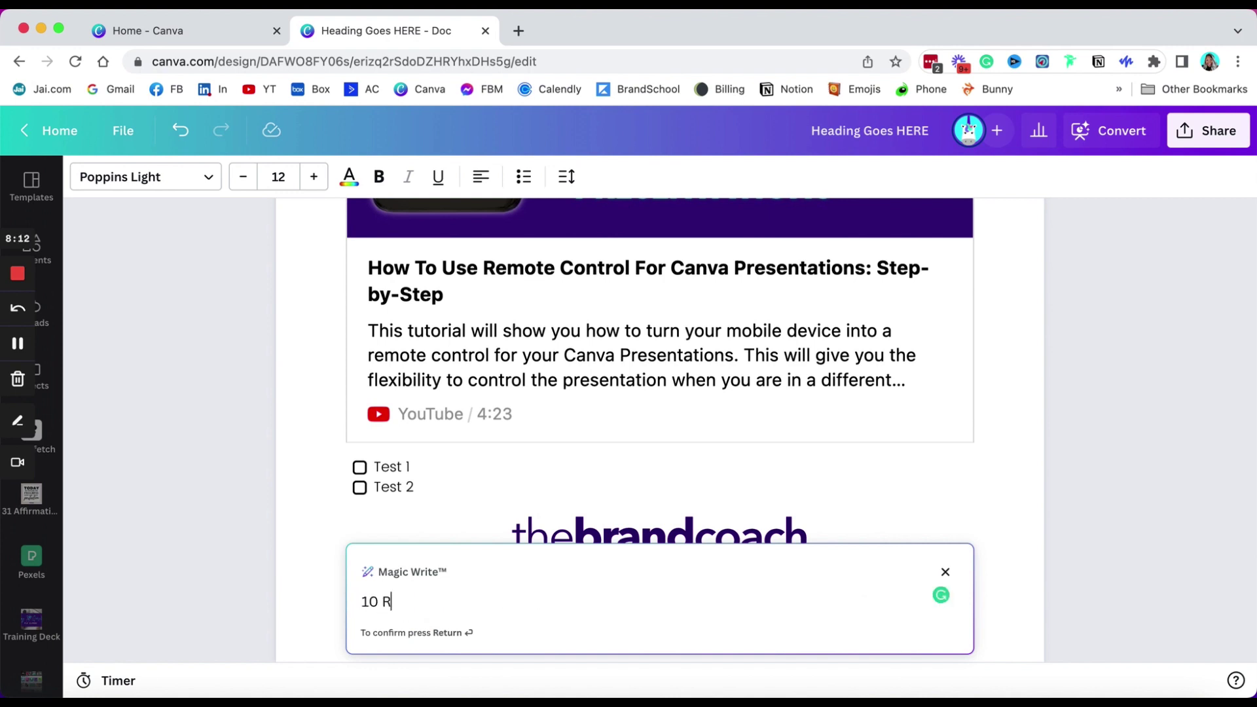
text(easons to )
text( To Us)
key(BackSpace)
key(BackSpace)
key(BackSpace)
text(Use.  Cr)
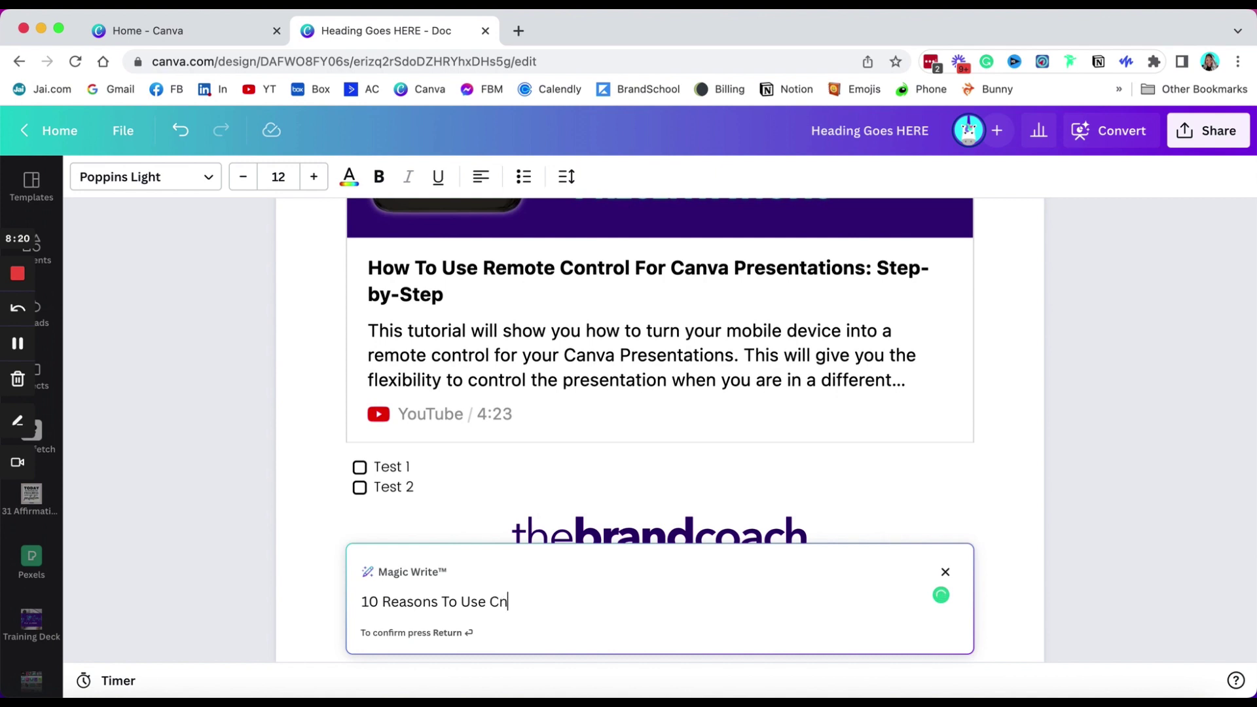
key(BackSpace)
text(anva PP)
key(BackSpace)
text(ro)
key(Return)
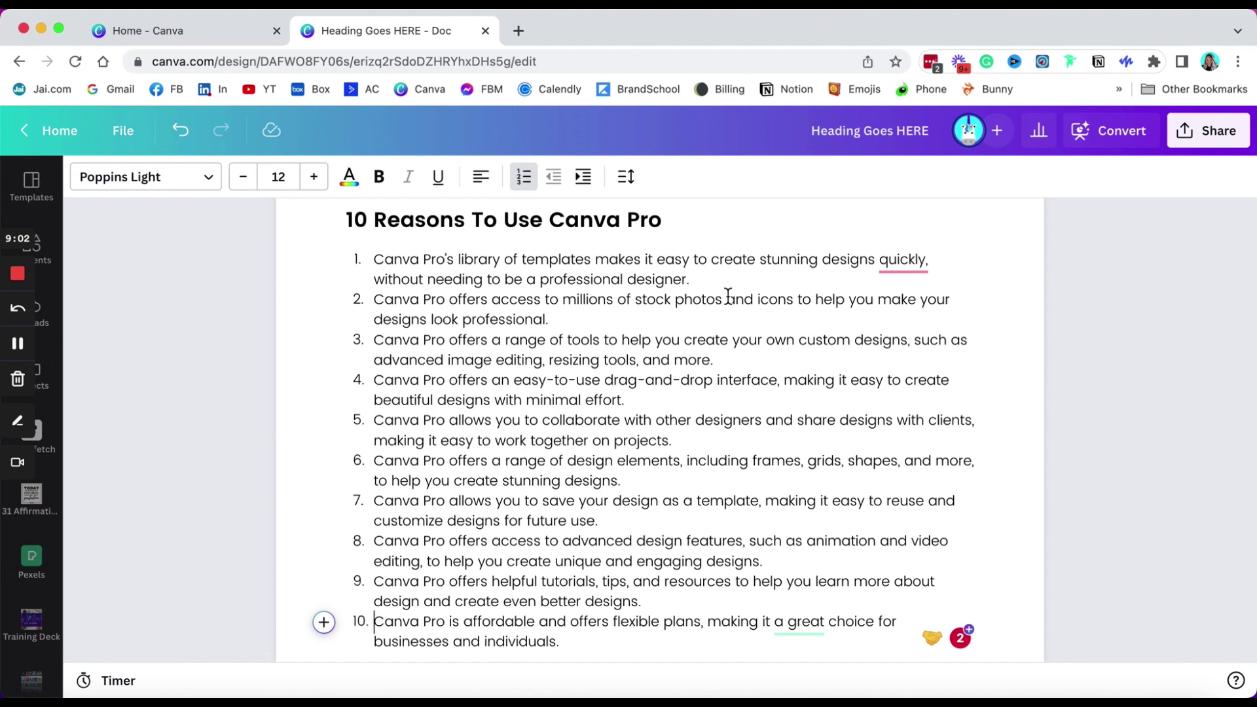
Wait for Magic Write to insert the ten-item '10 Reasons To Use Canva Pro' numbered list.
mouse_move(904, 268)
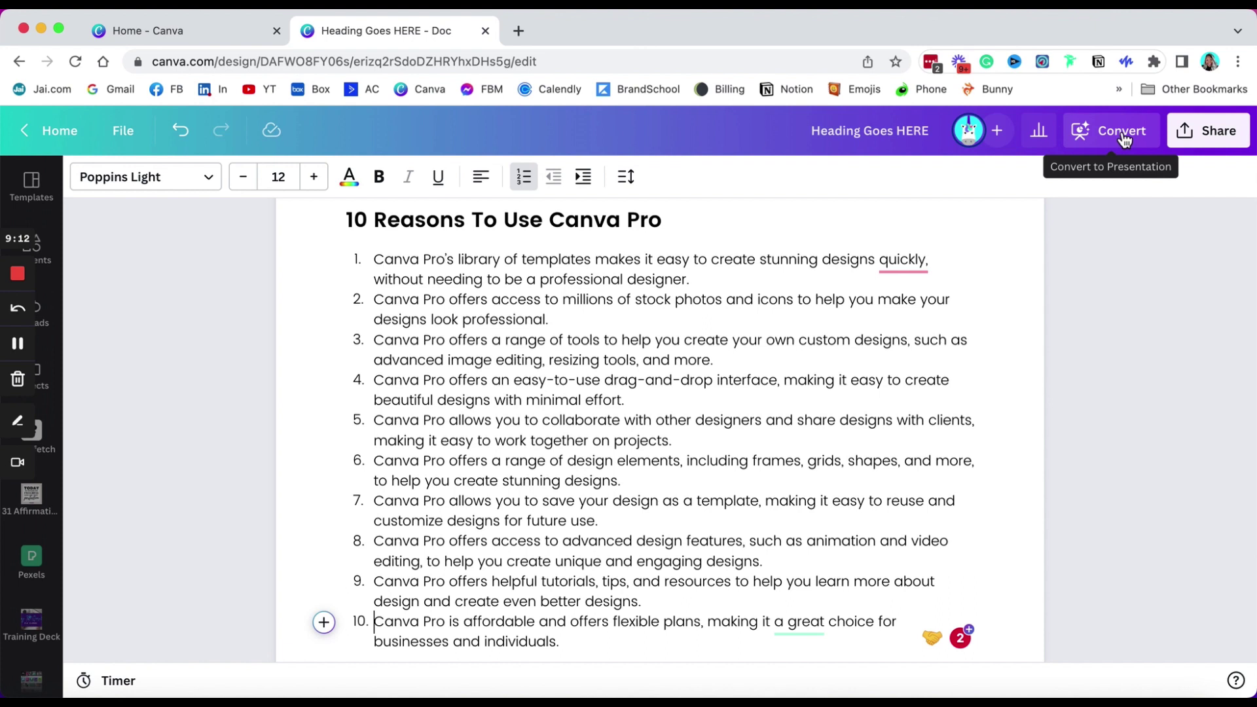
Download the doc as a PDF Standard file with Letter page size.
click(1222, 148)
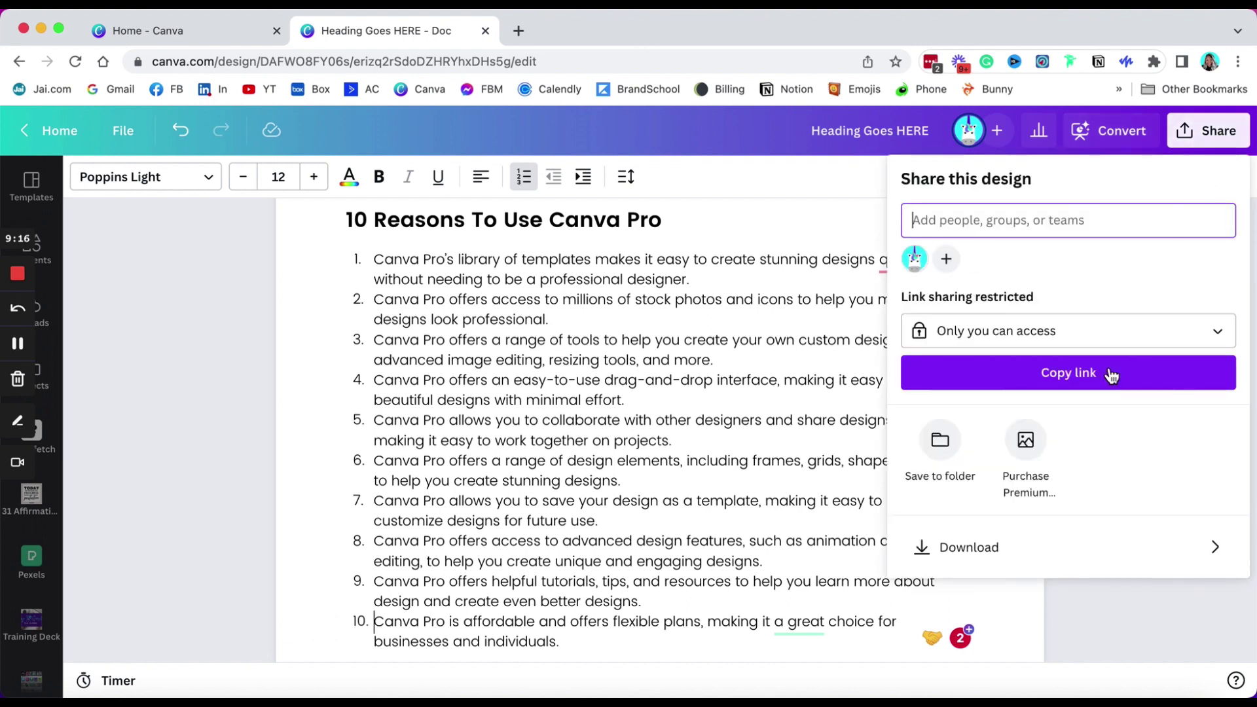
click(975, 551)
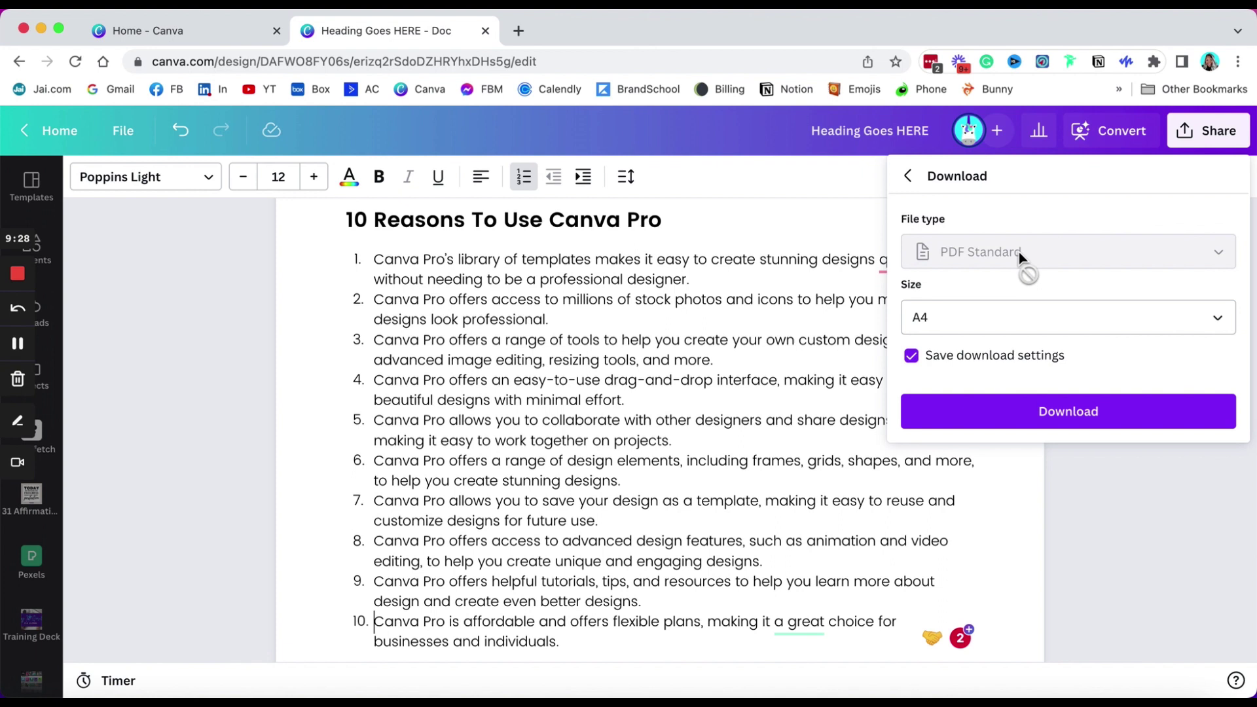
click(1006, 331)
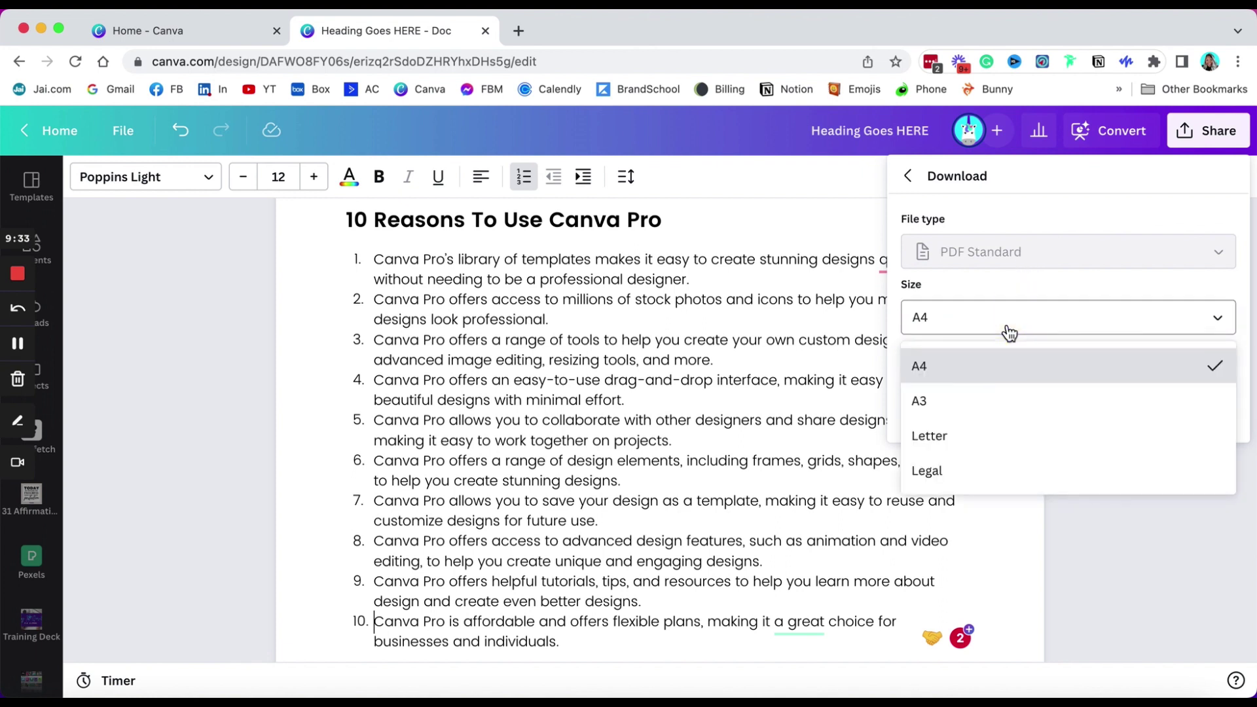
click(956, 437)
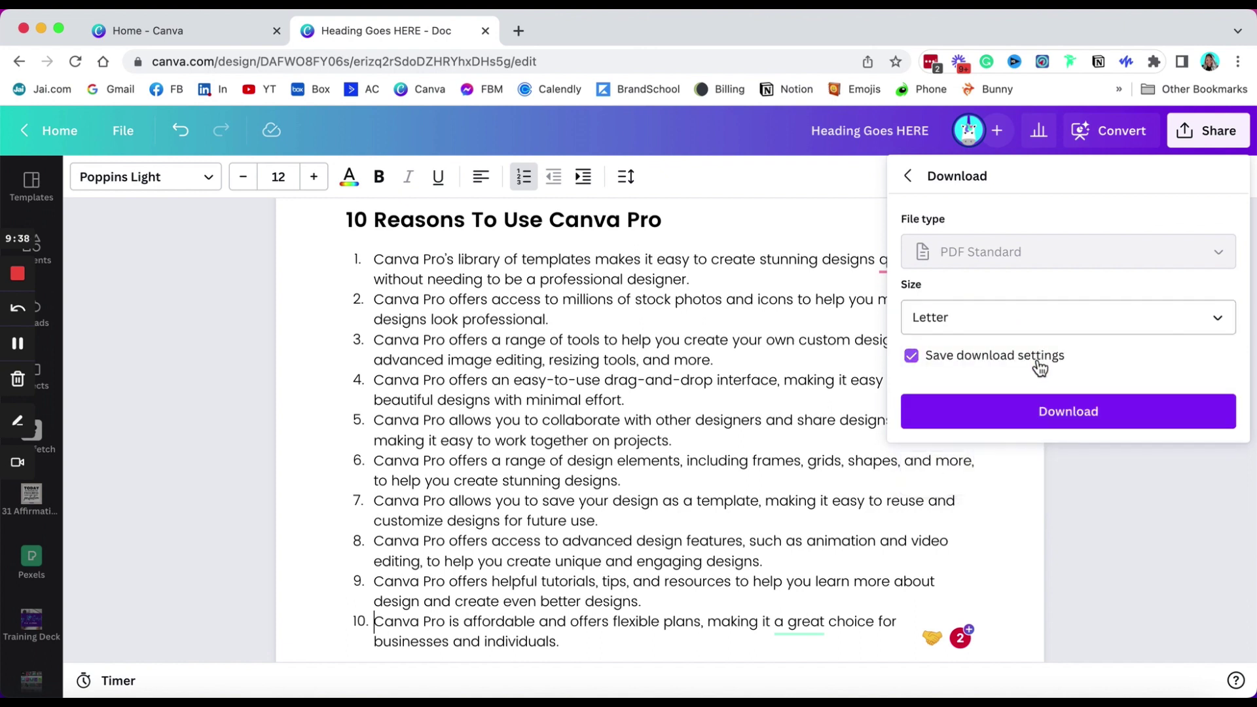
click(1025, 417)
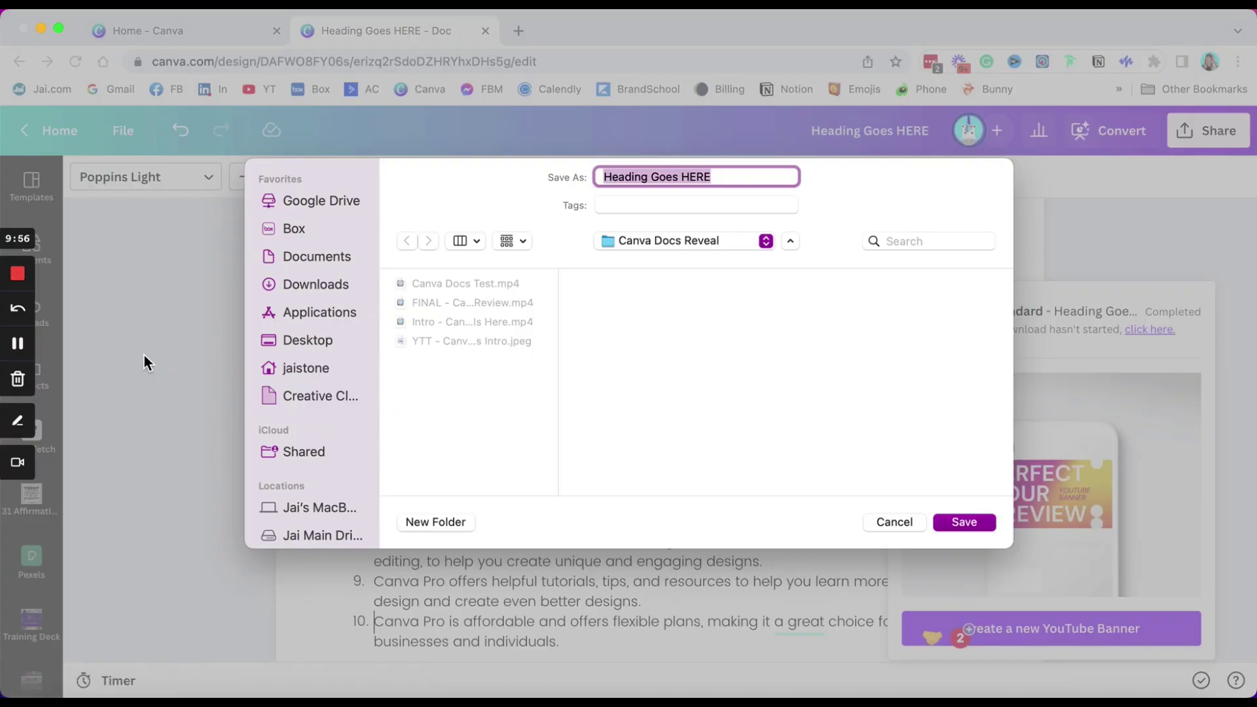
Save the 'Heading Goes HERE' PDF to the Desktop.
click(317, 344)
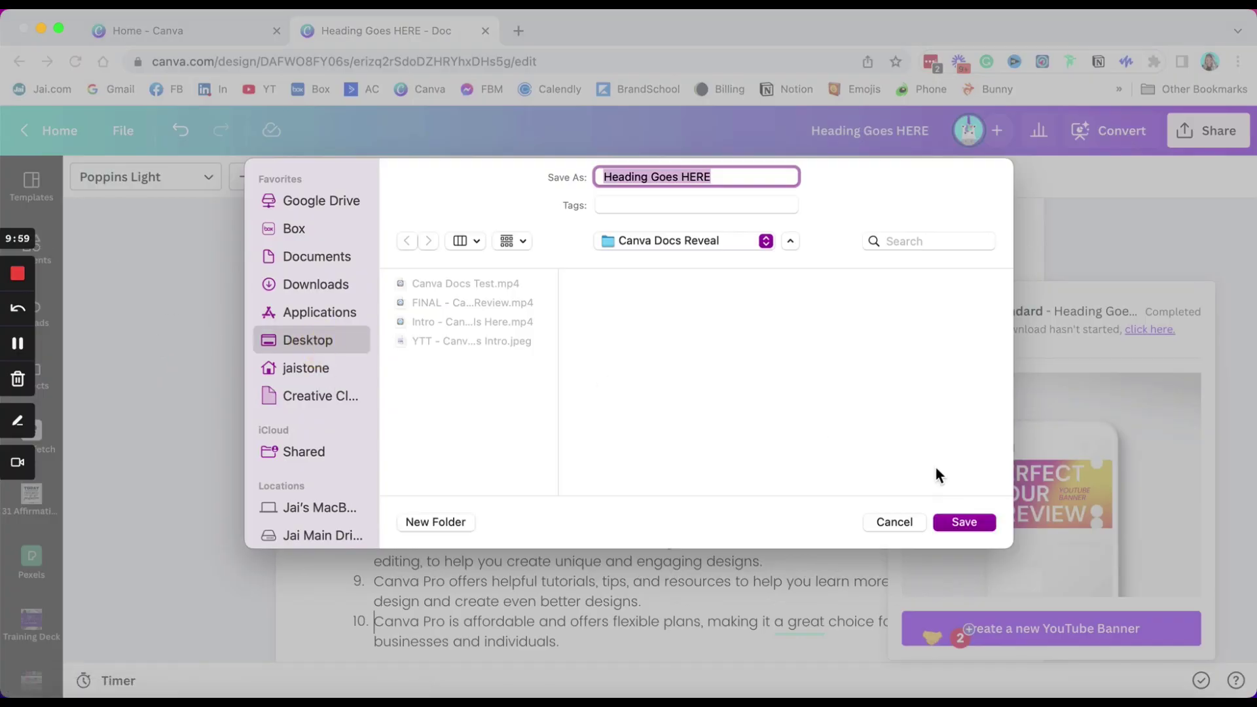
click(964, 522)
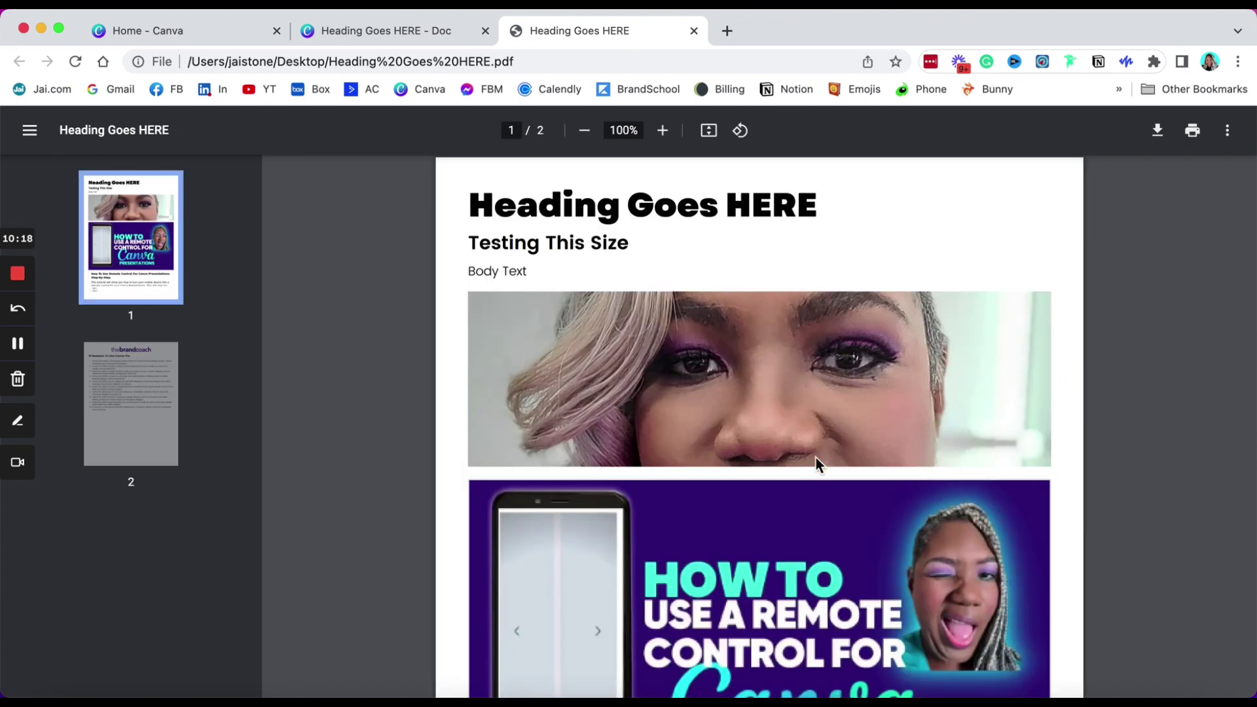
Scroll page 1 of the PDF, then jump to page 2 with the logo and ten-reason list.
scroll(746, 535, down, 4)
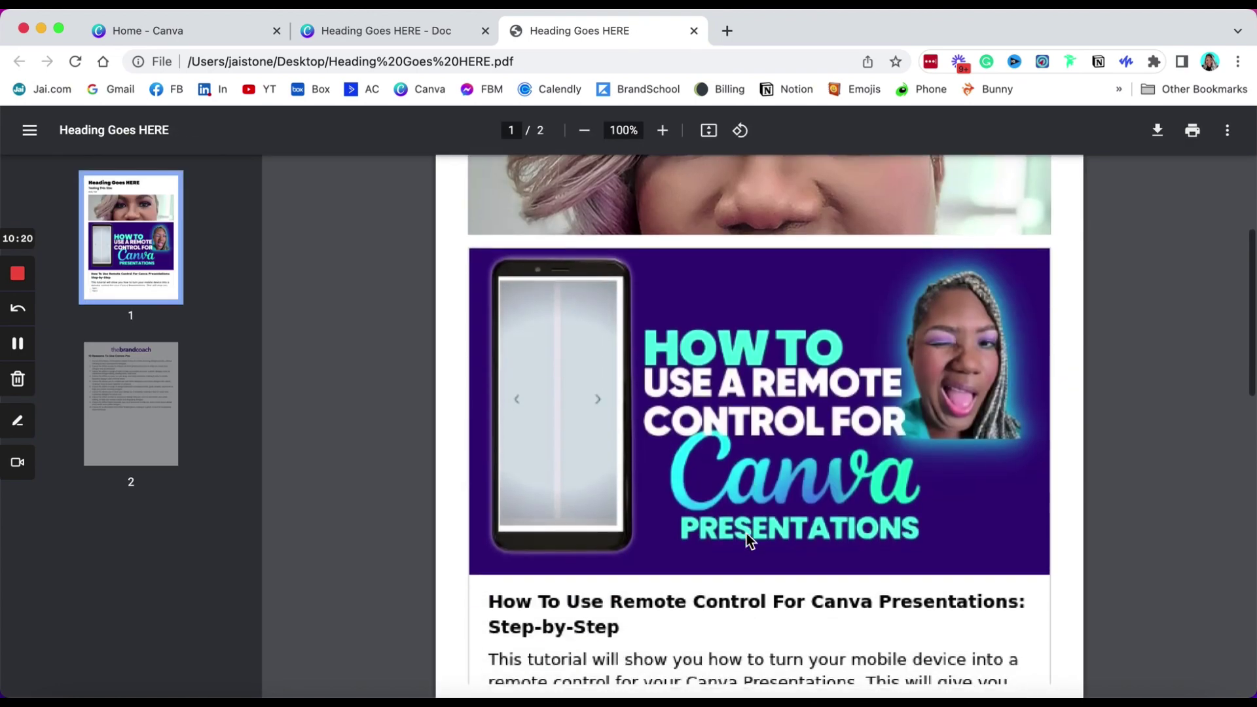
scroll(747, 533, down, 2)
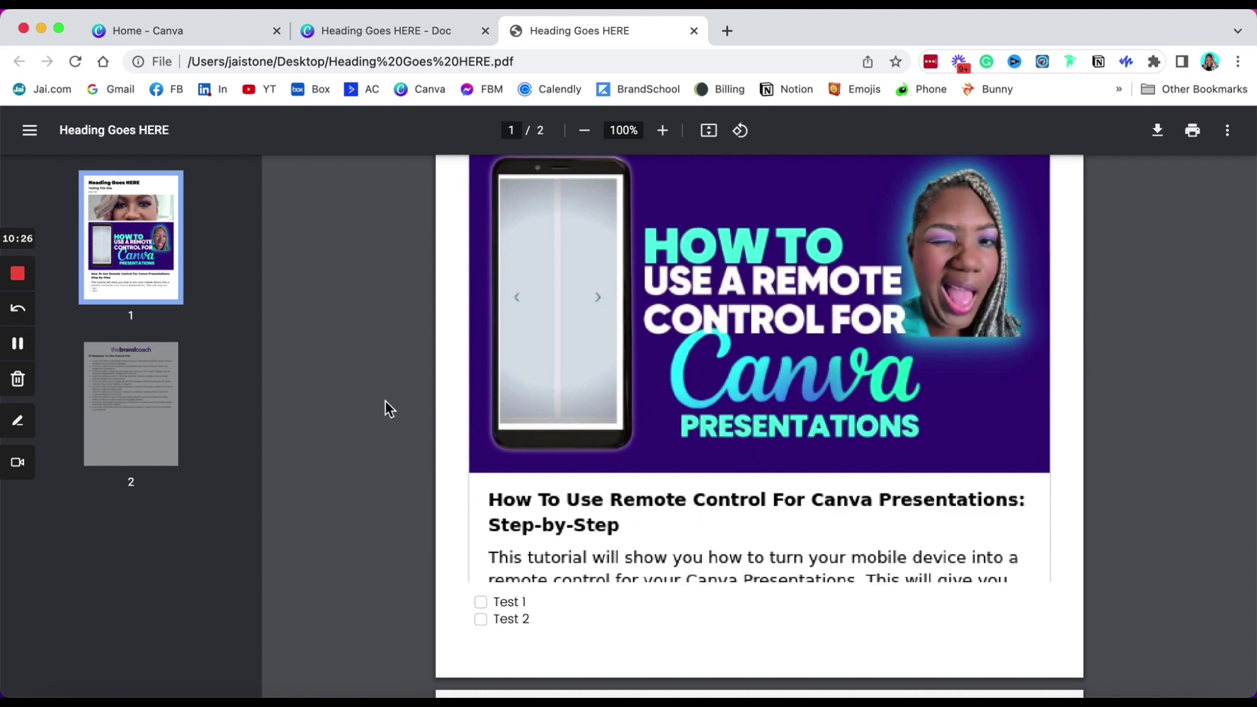
click(125, 423)
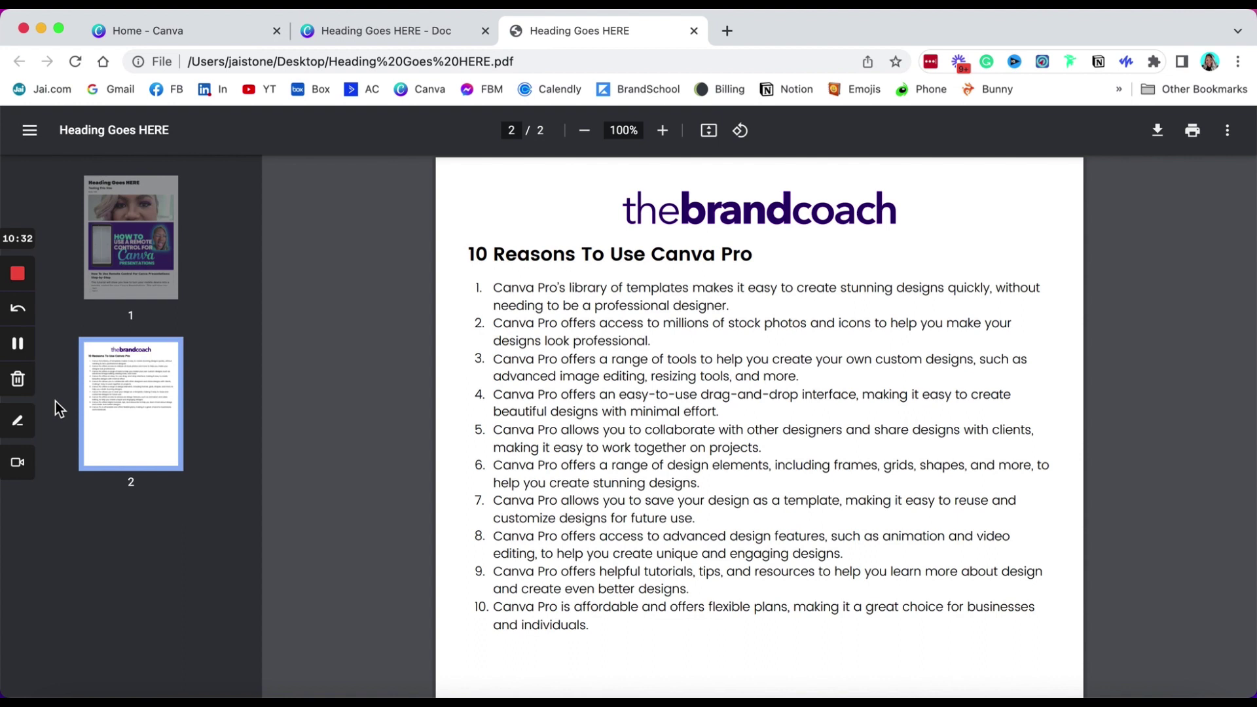
Inspect the image and article block in Acrobat Reader, then return to the PDF in Chrome.
click(18, 346)
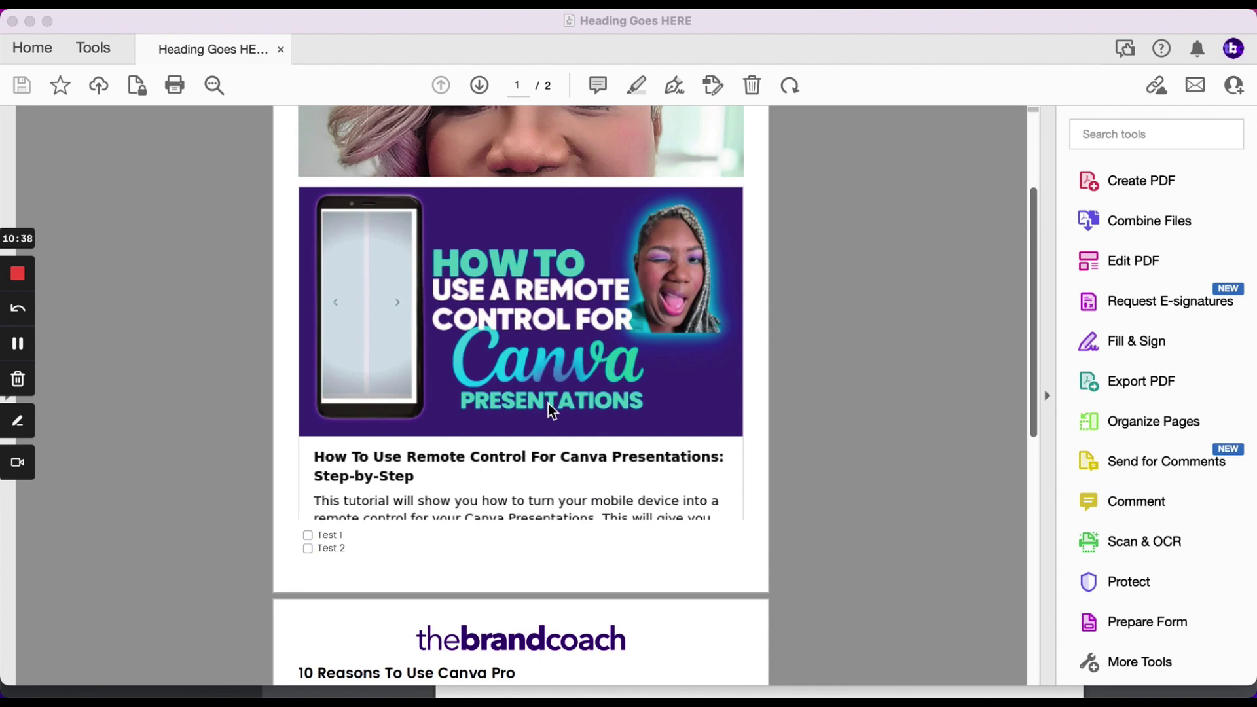
click(548, 344)
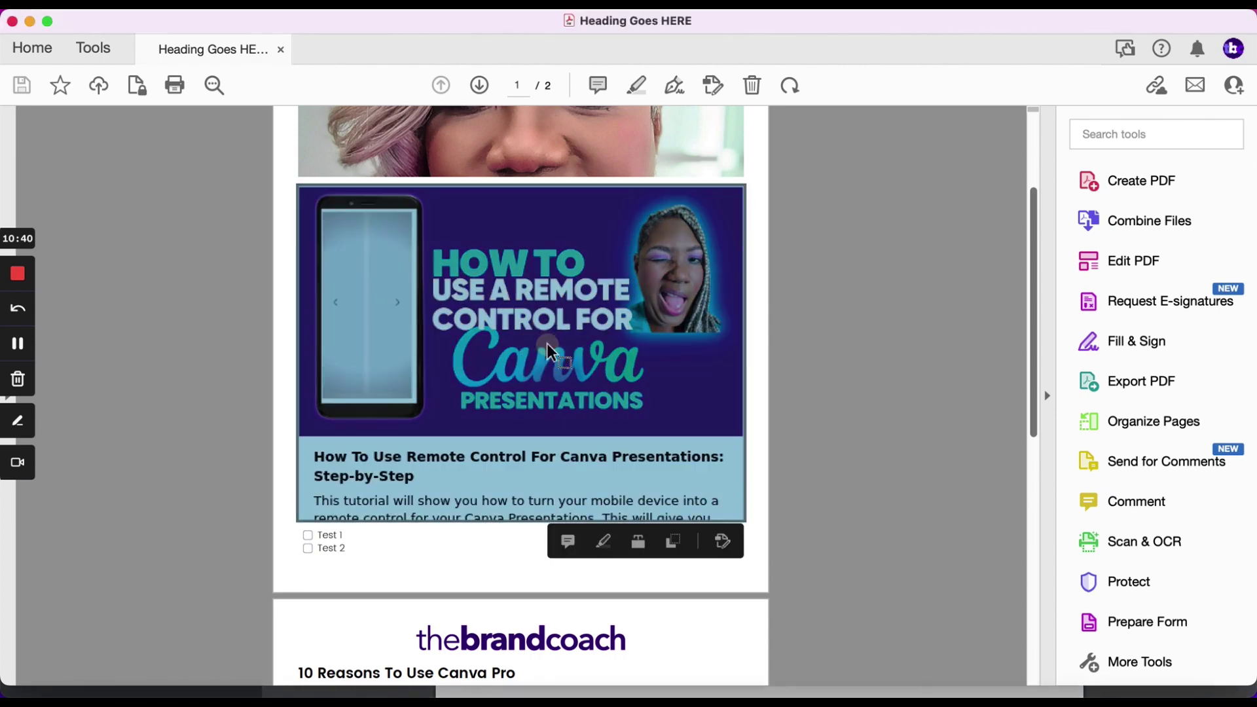
click(814, 337)
scroll(615, 300, up, 5)
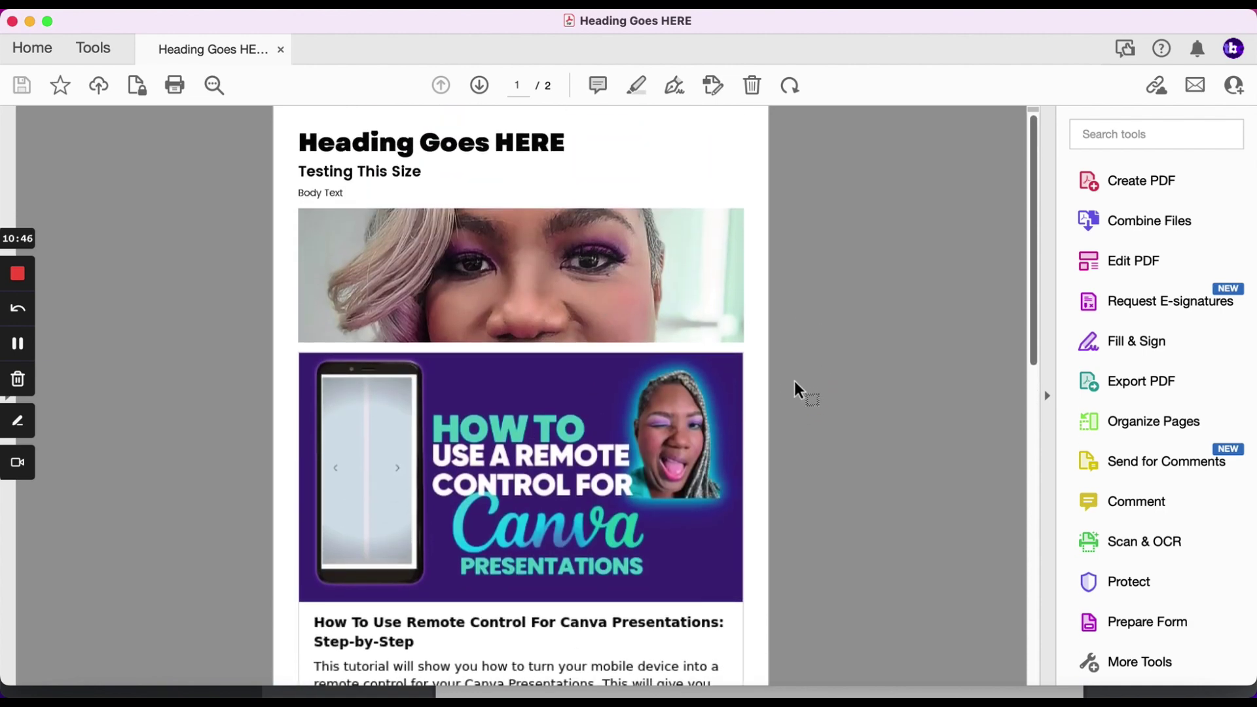
scroll(823, 388, down, 3)
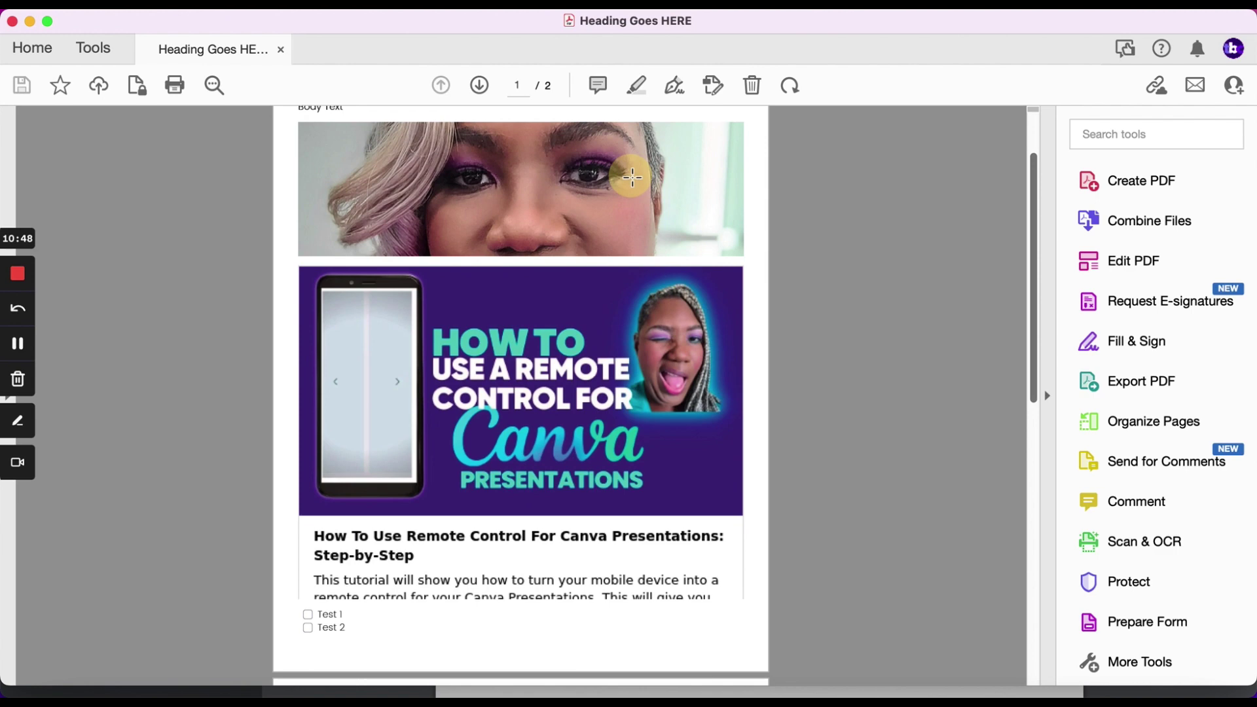
click(630, 176)
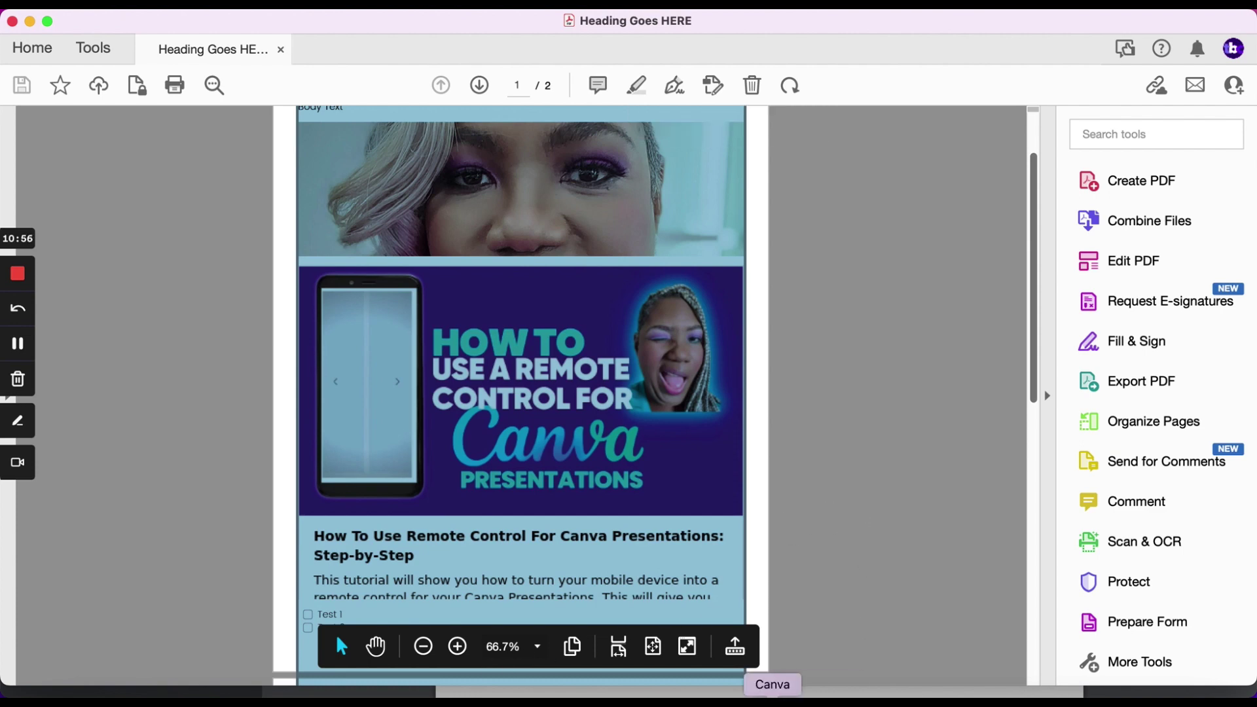
click(866, 695)
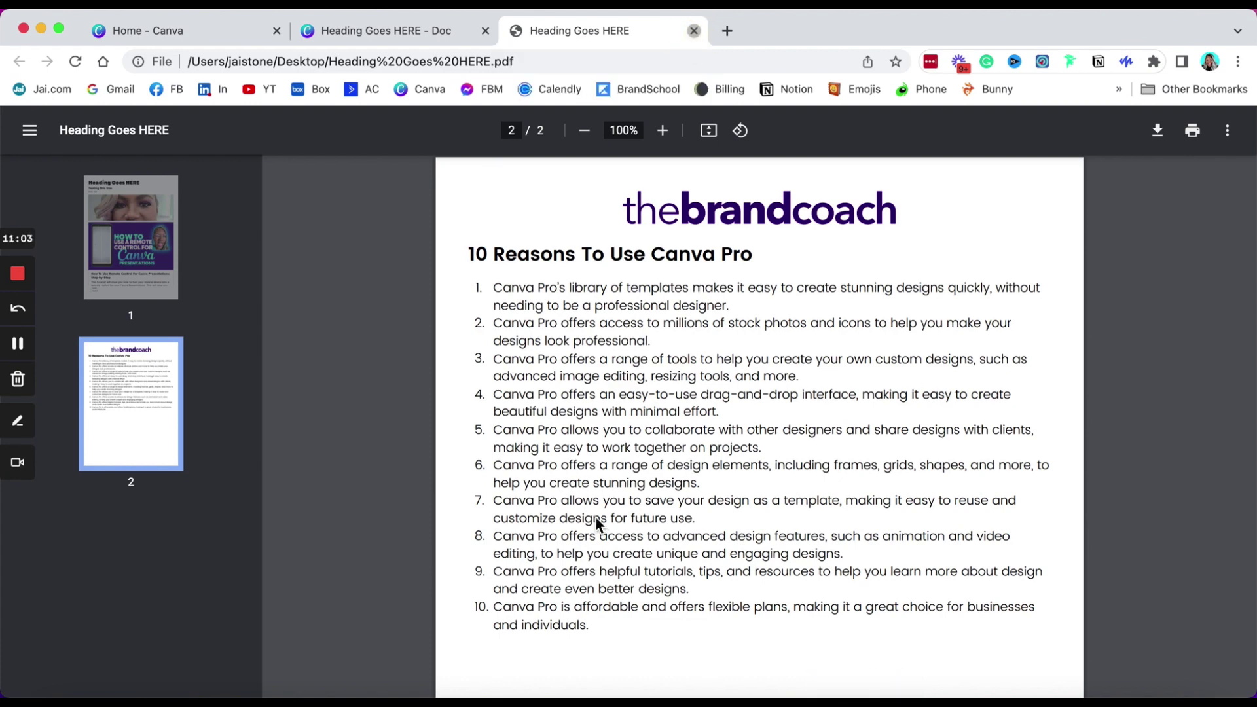
Close the PDF tab and dismiss the download completed notice back in Canva.
key(super+w)
scroll(595, 519, down, 2)
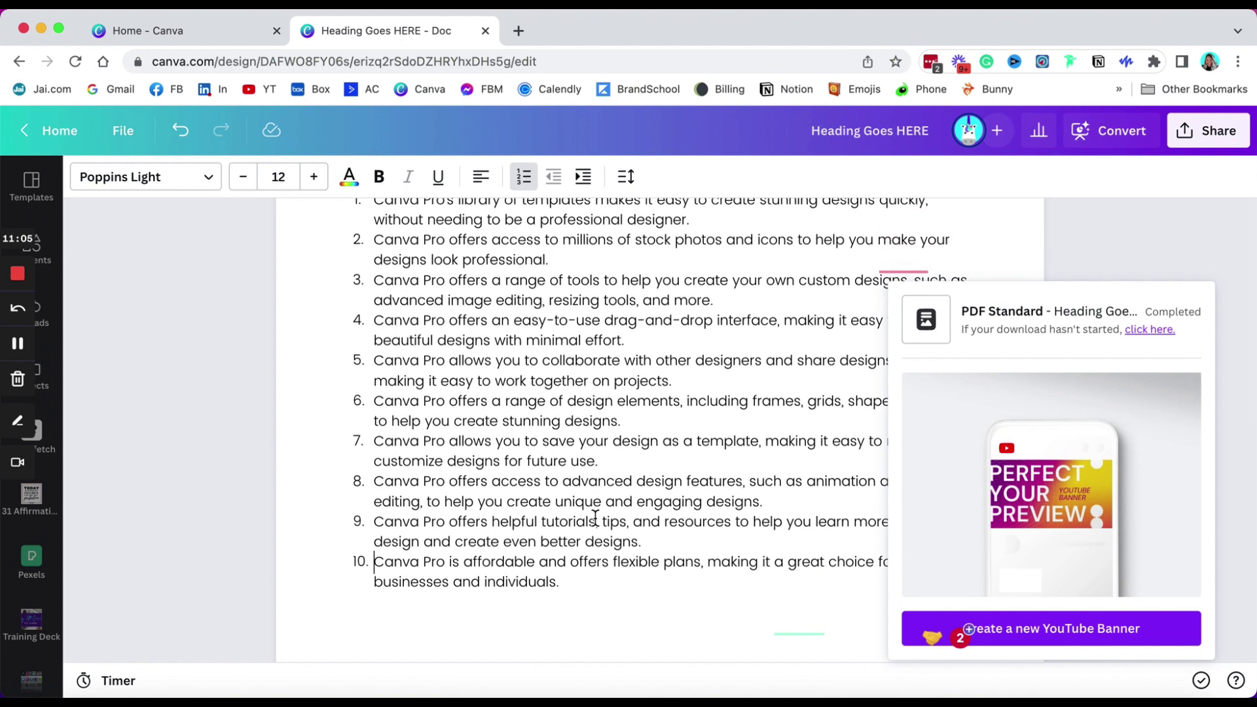
click(1154, 242)
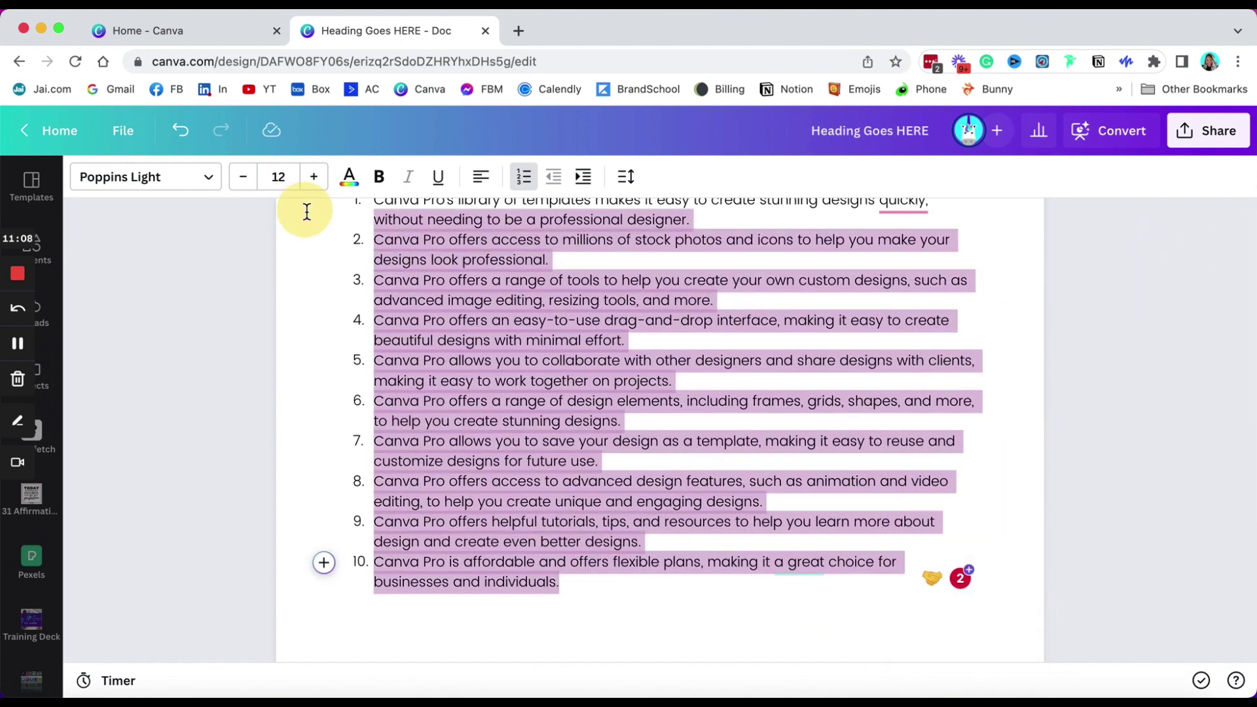
scroll(306, 210, up, 6)
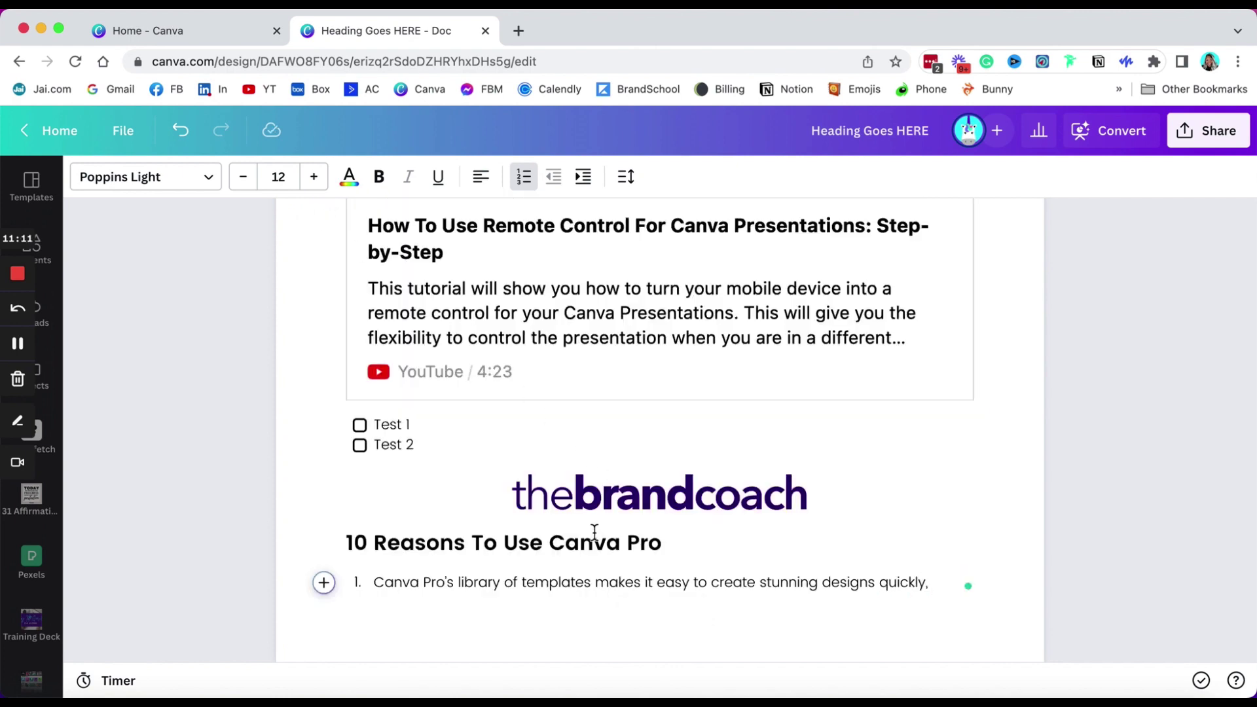
Delete the first list item's text and select everything in the doc.
key(super+shift+Left)
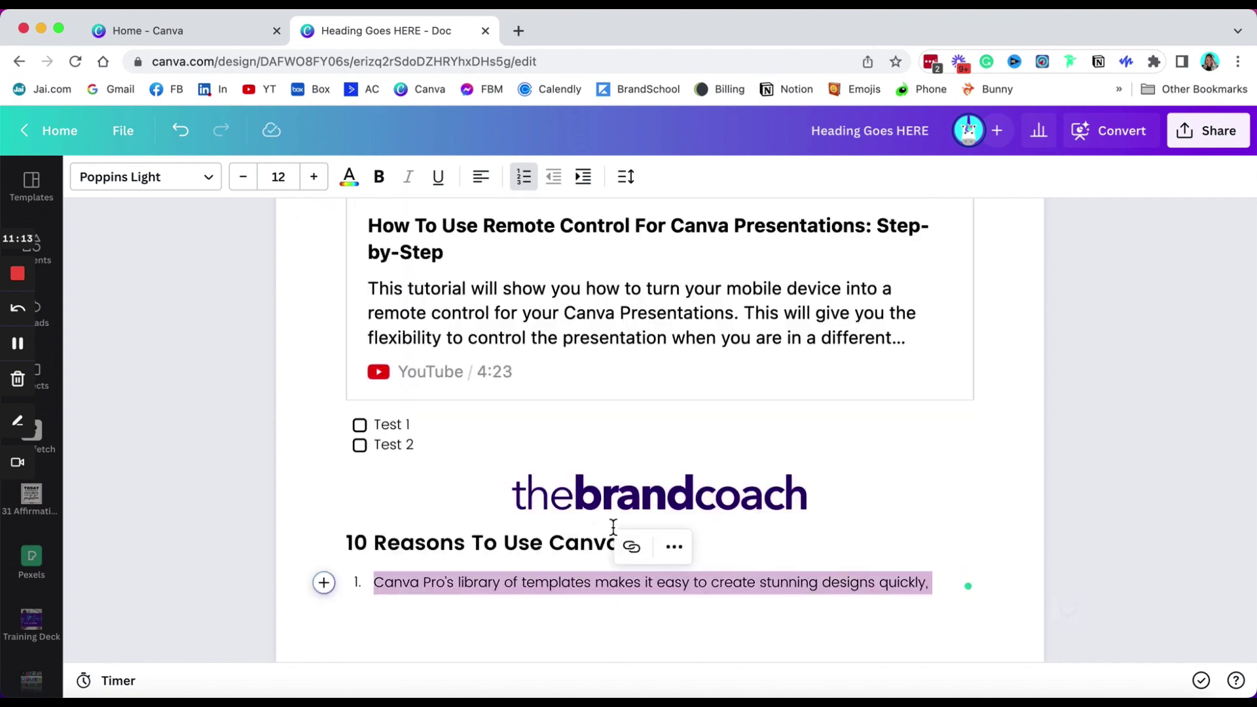
key(BackSpace)
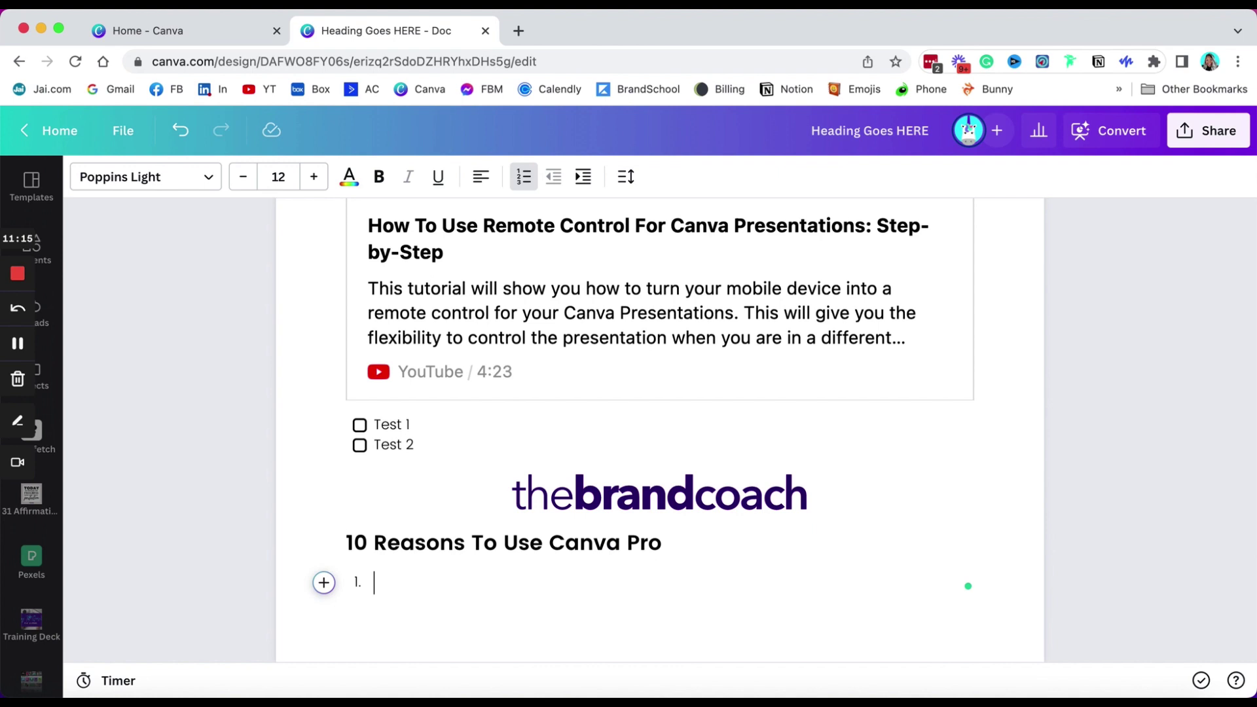
key(super+a)
Replace the selection with list items 'Columns' and 'Headers & Footers'.
key(BackSpace)
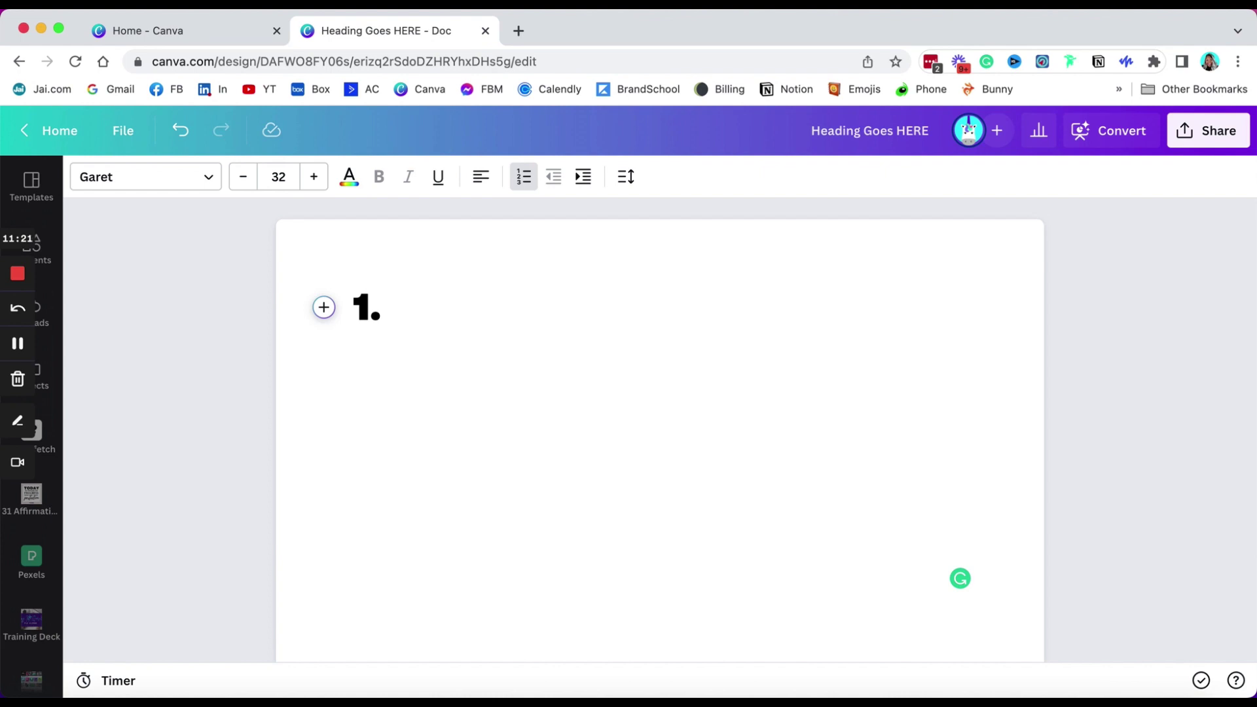
text(Col)
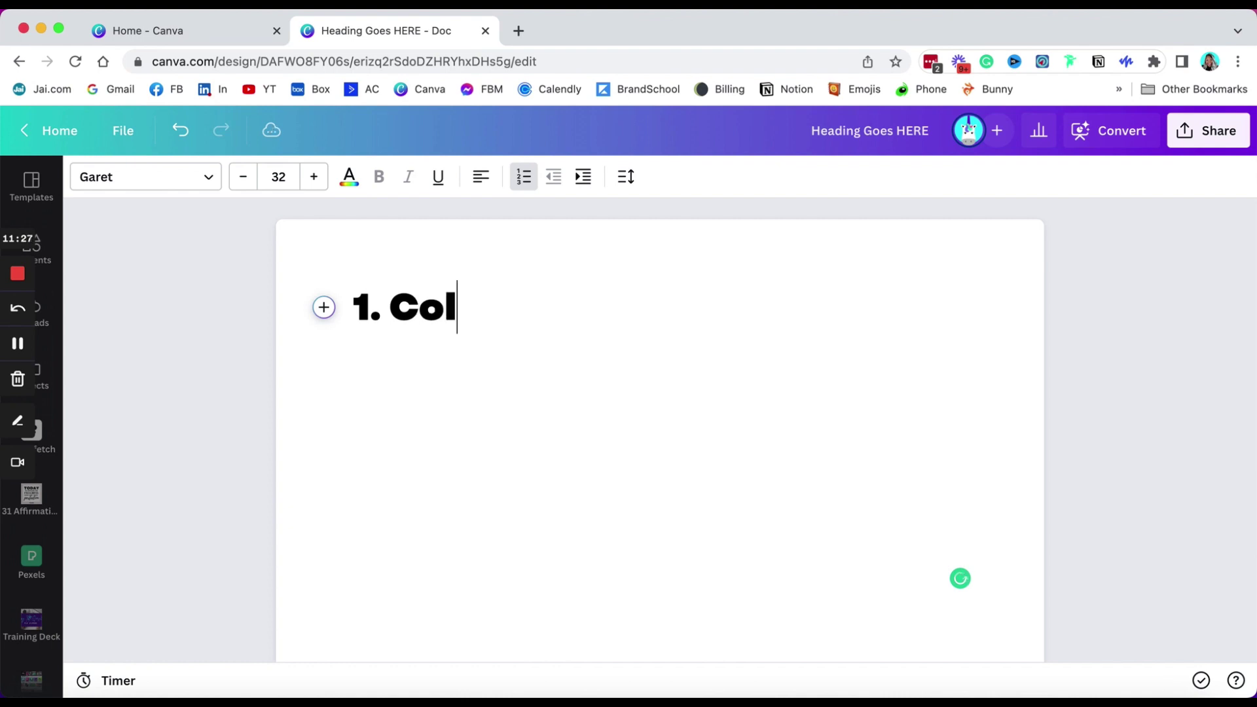
text(umns)
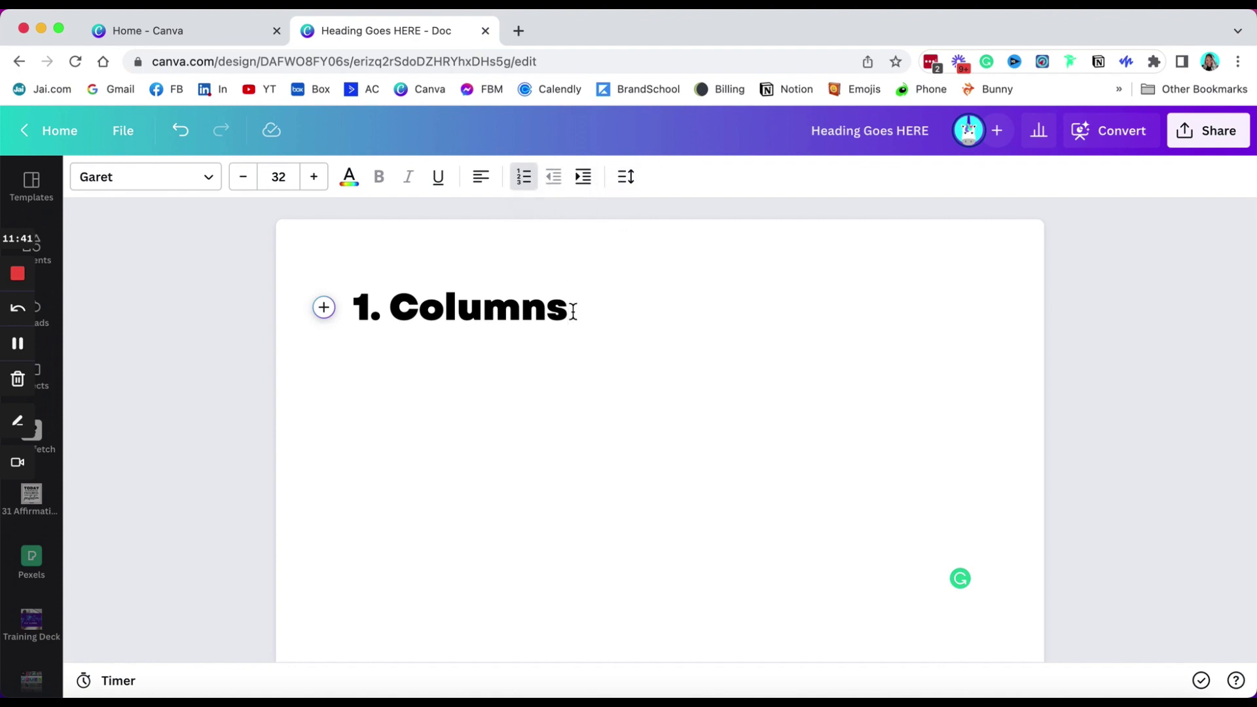
key(Return)
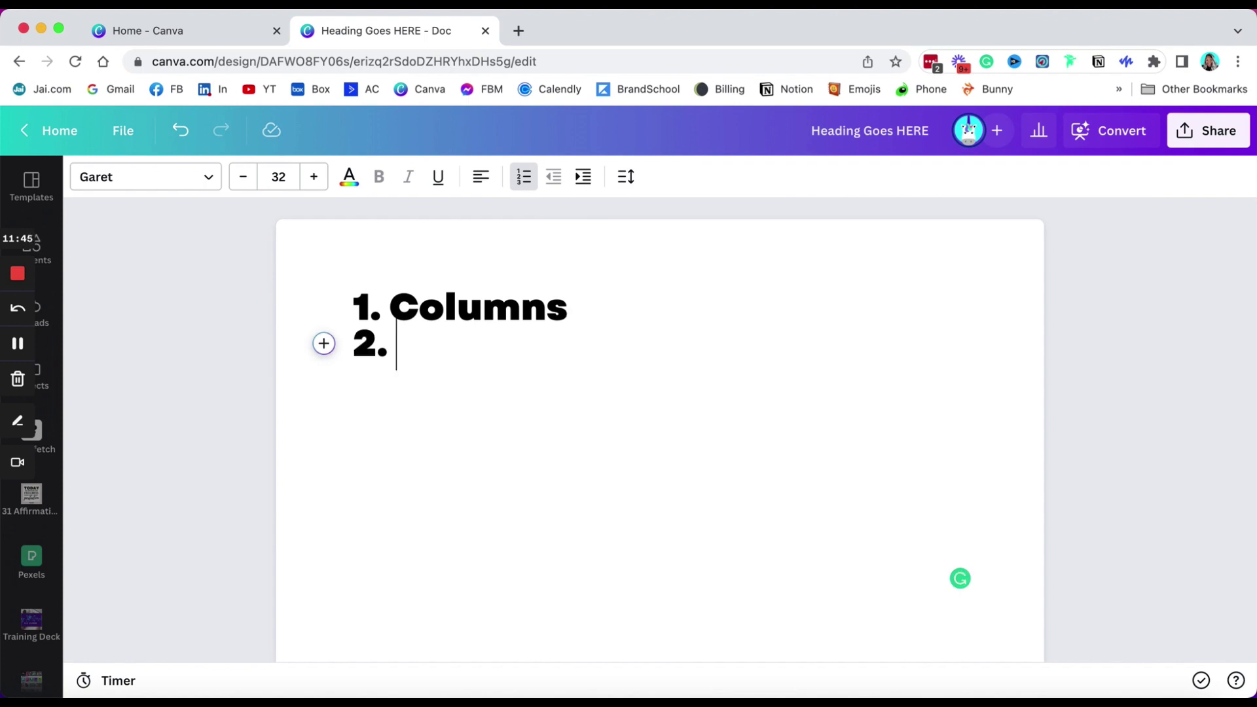
text(Headers & f)
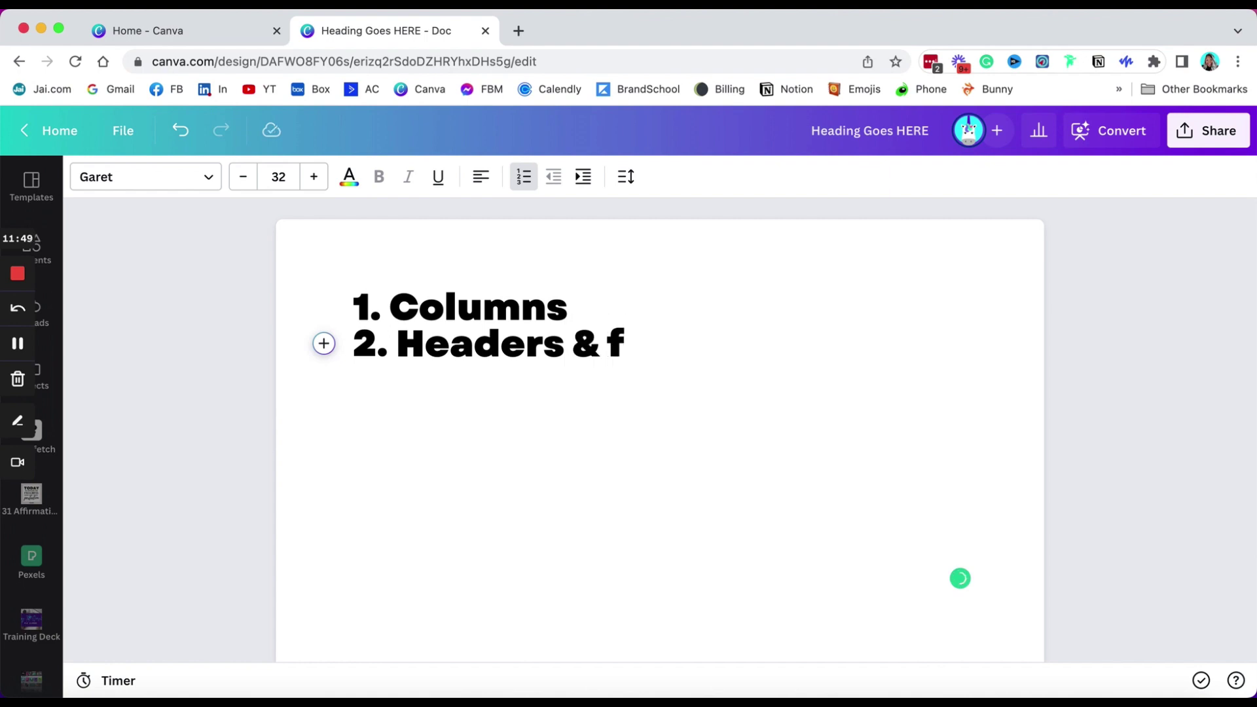
text(o)
key(BackSpace)
key(BackSpace)
text(Footer)
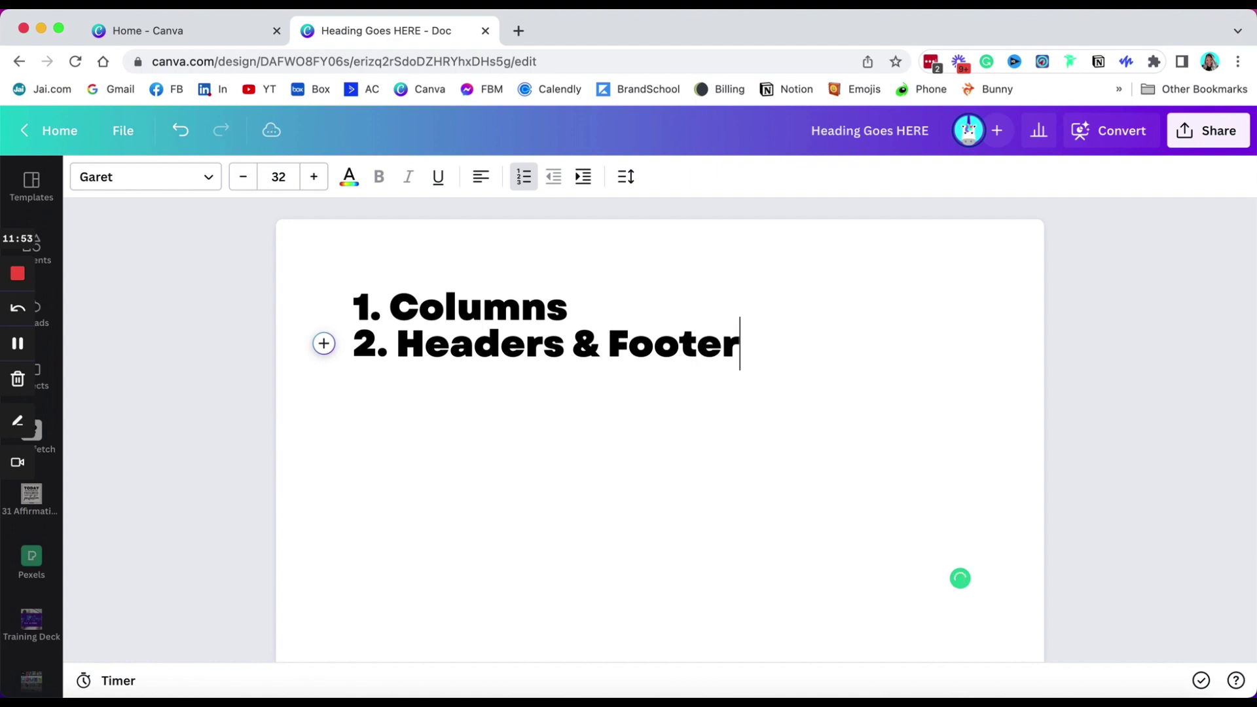
text(s)
Add 'Page Numbers' and 'Seperate Pages' as the third and fourth list items.
key(Return)
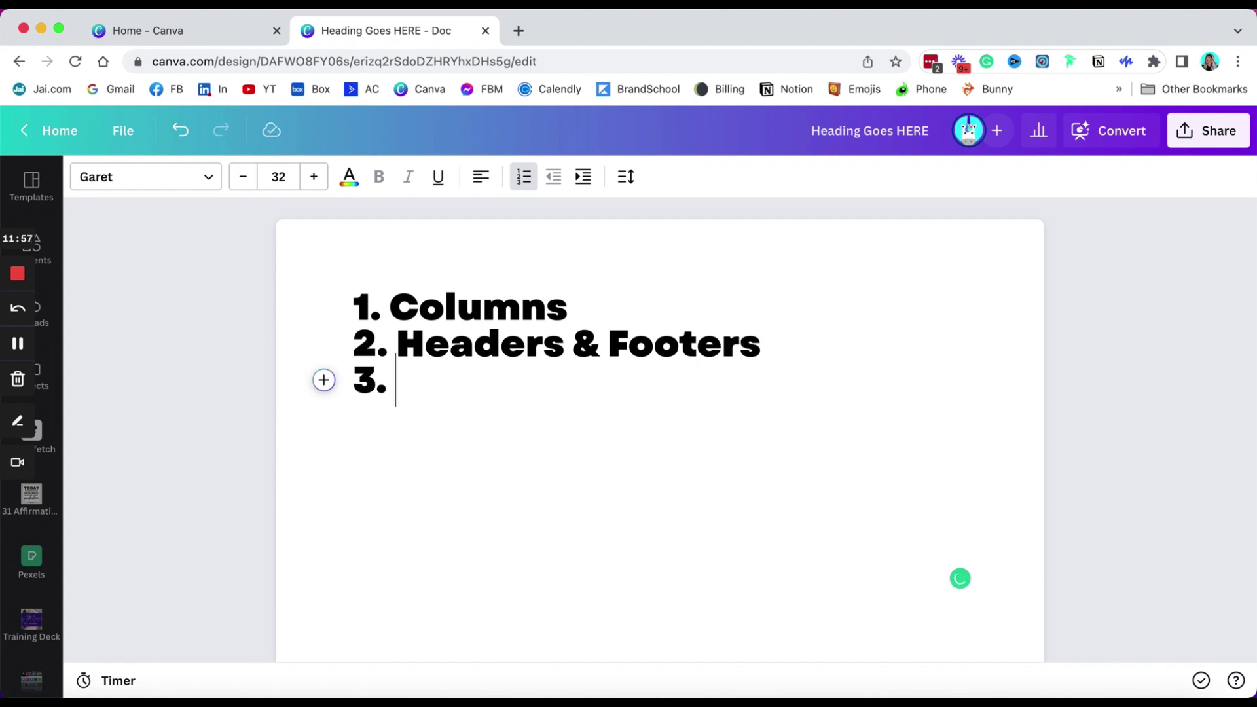
text(Page)
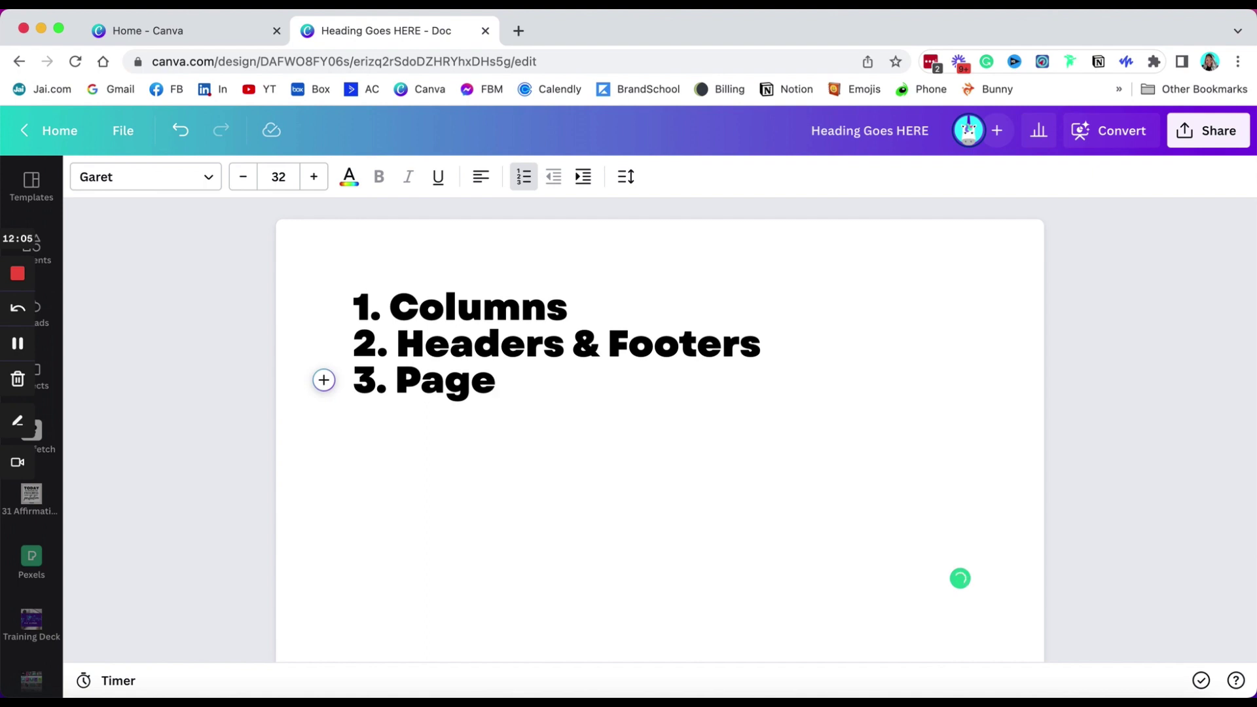
text(Nu)
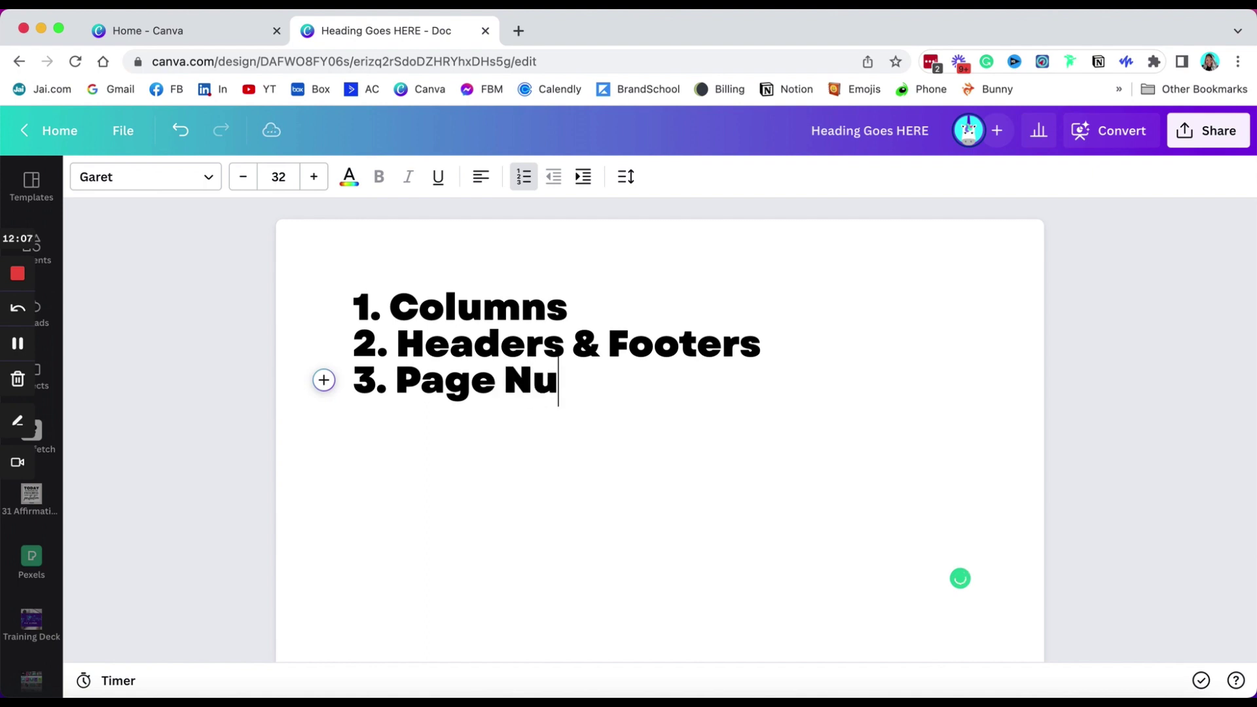
text(mbers)
key(Return)
text(S)
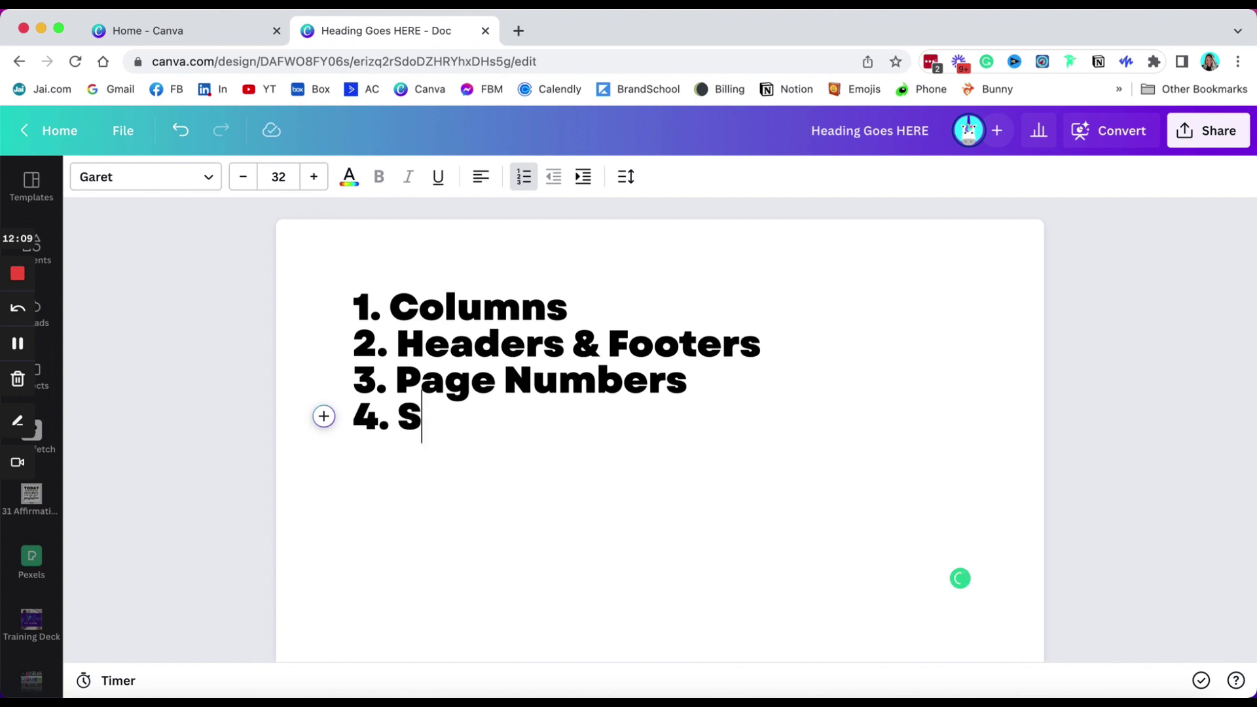
text(epe)
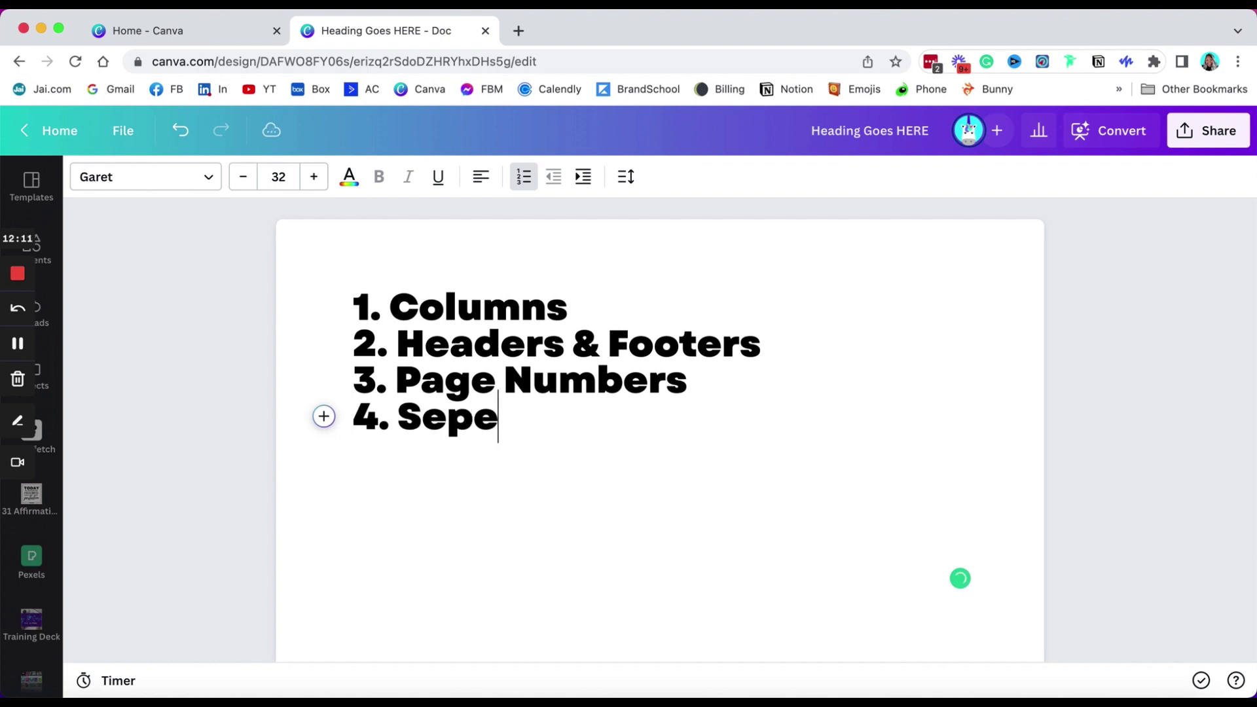
text(rate P)
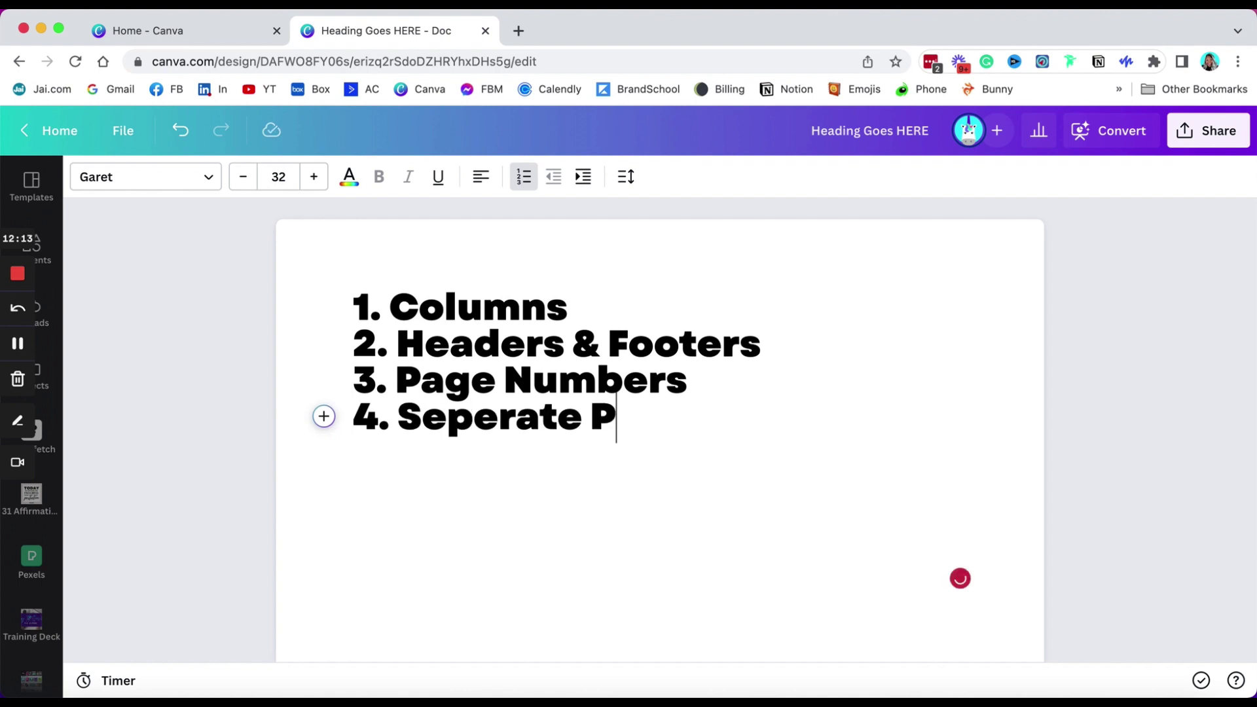
text(ages)
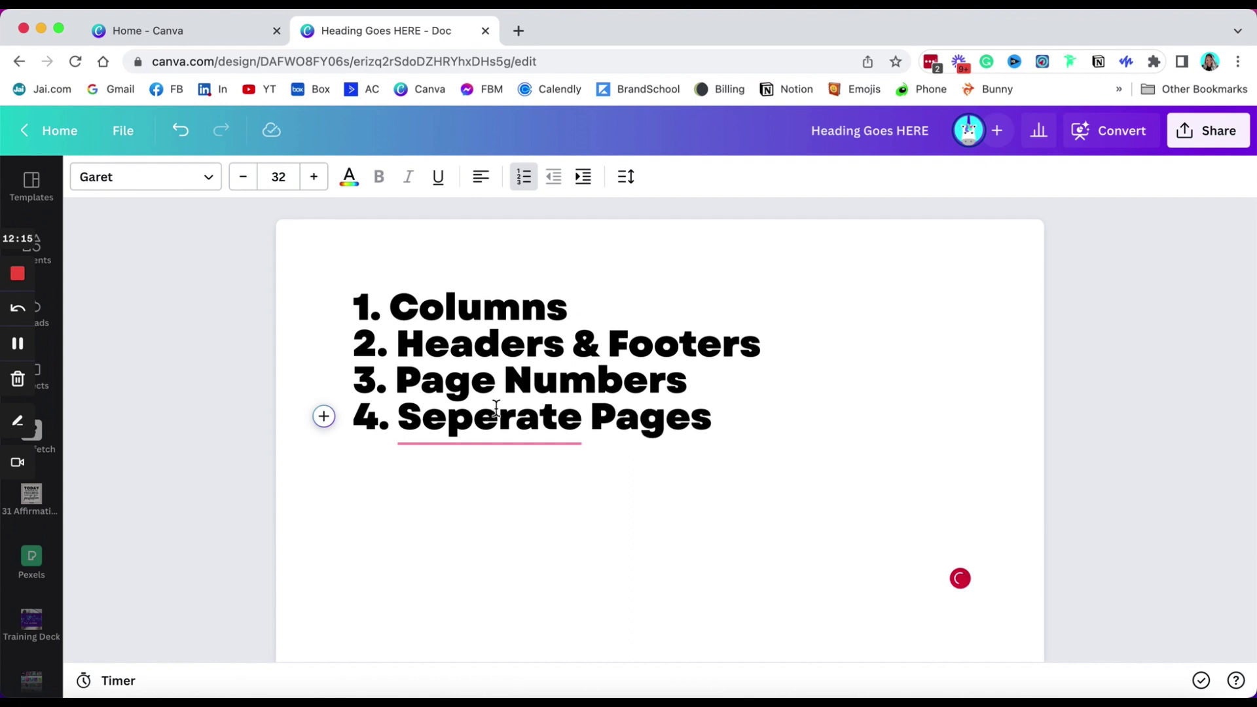
Fix item 4 to read 'Separate Pages', then add fifth item 'Control Doc Size'.
mouse_move(501, 422)
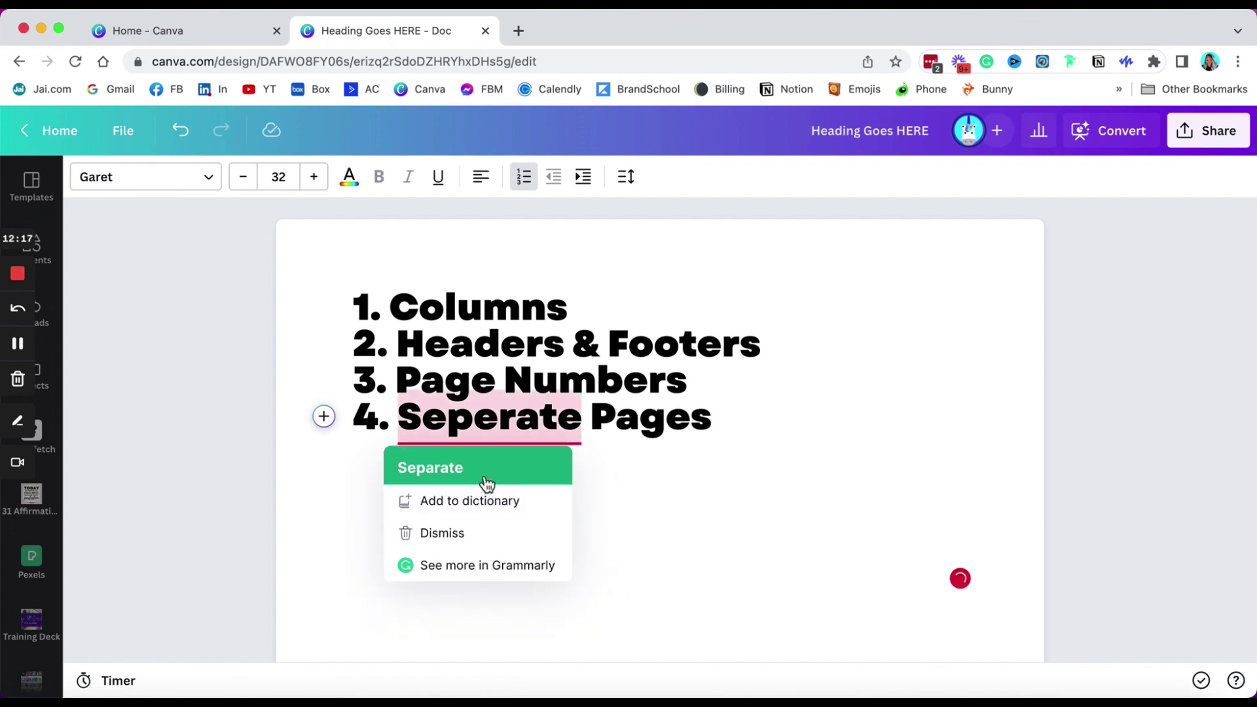
click(727, 429)
key(Return)
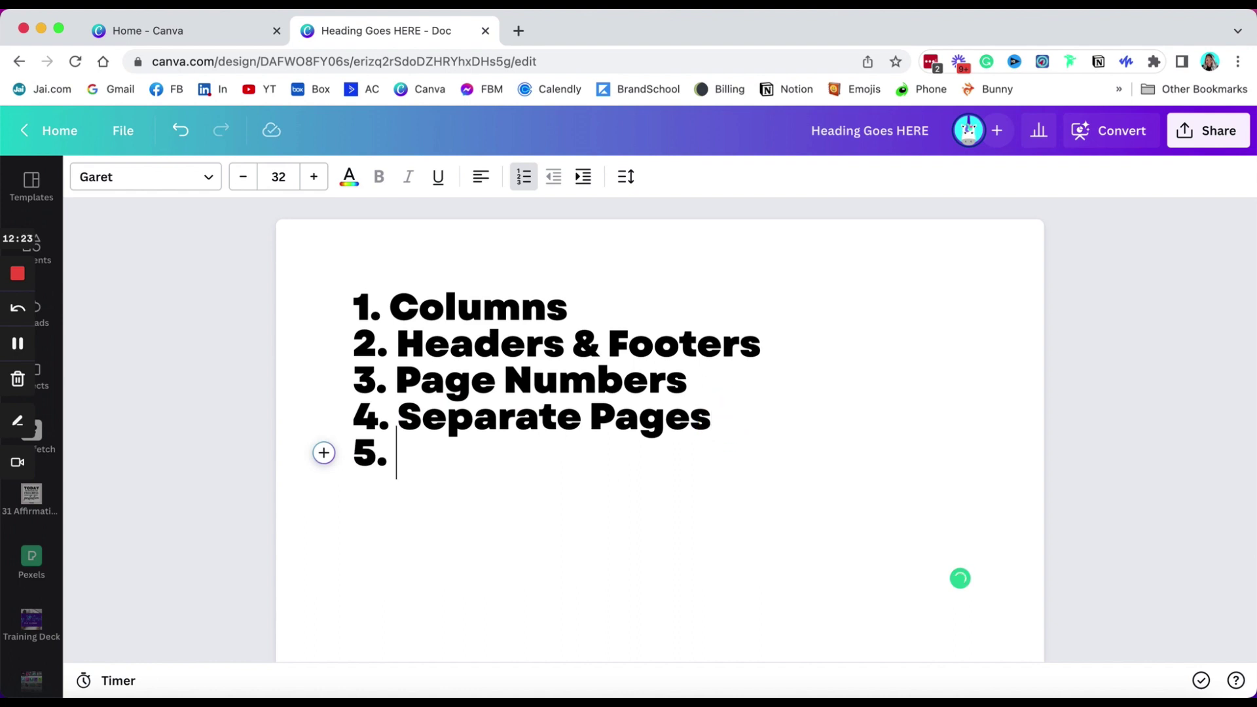
text(Co)
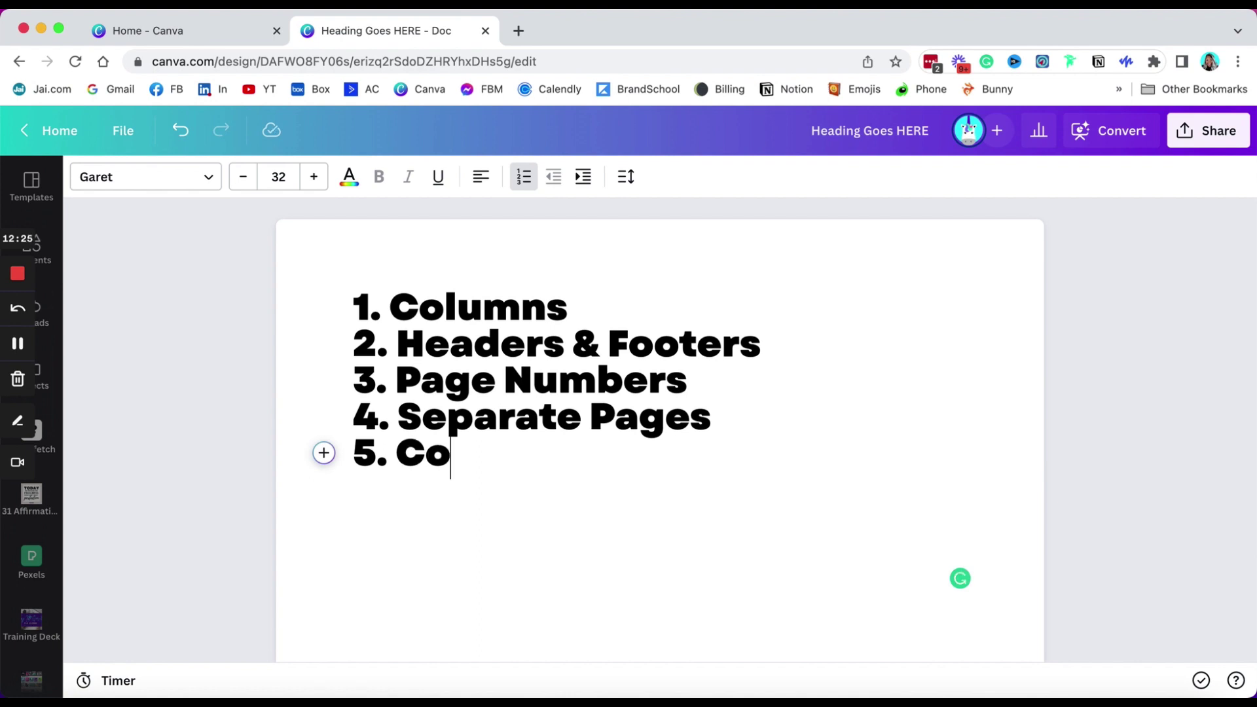
text(nt)
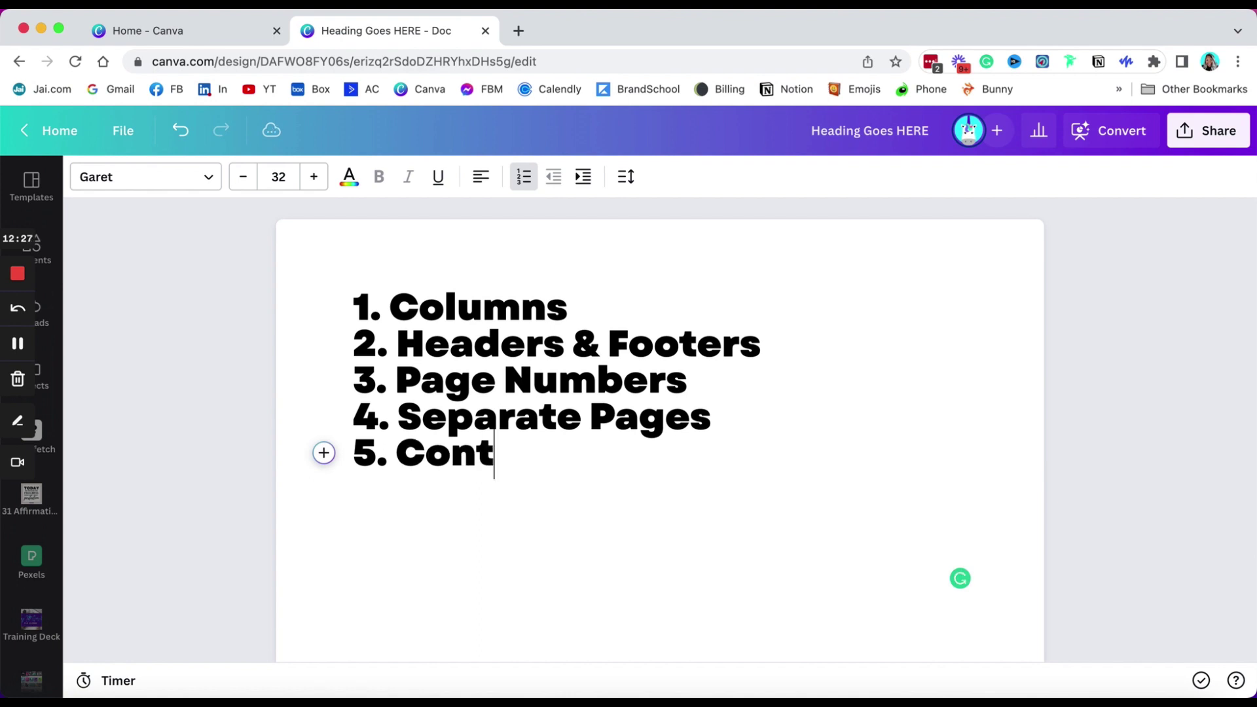
text(rol doc)
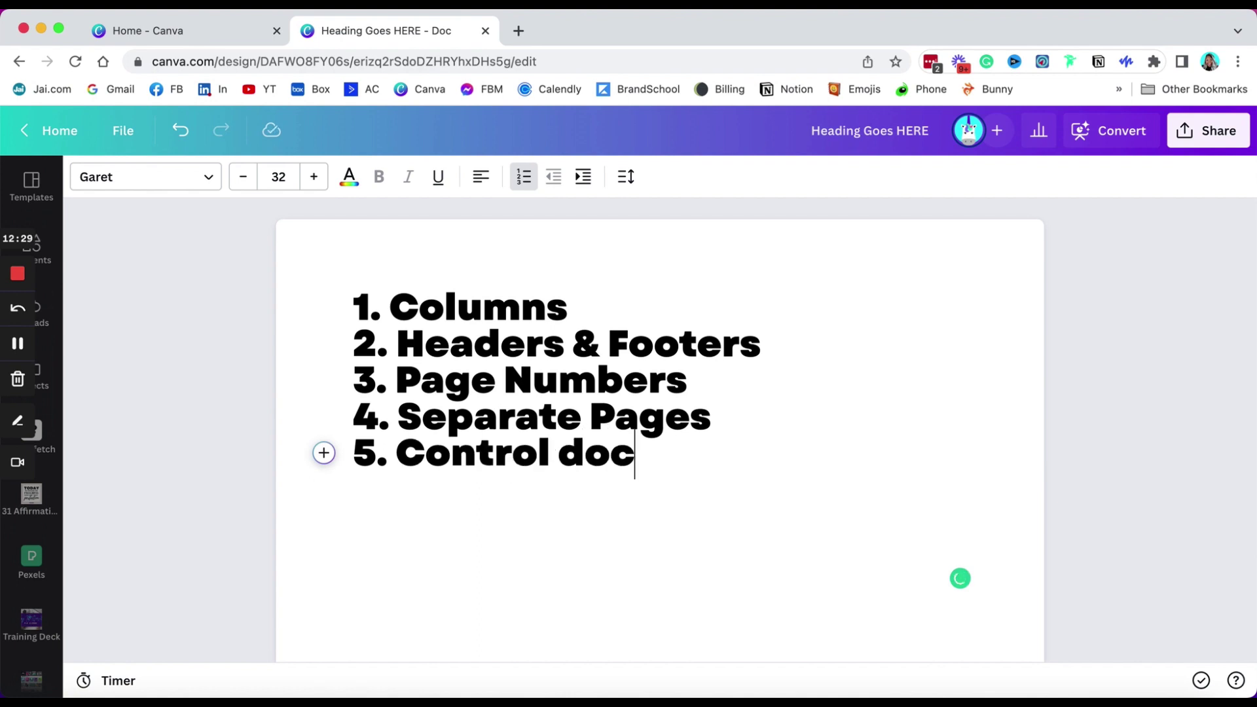
key(BackSpace)
key(BackSpace)
key(BackSpace)
text(Doc)
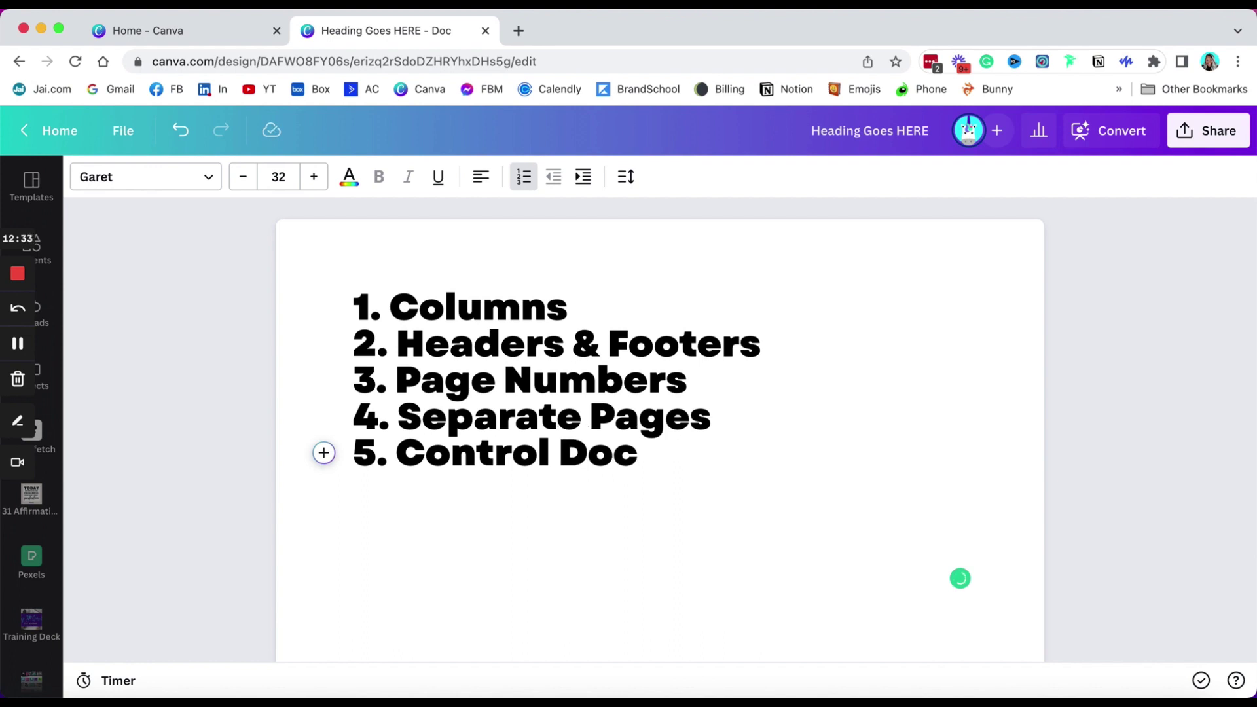
text( Size)
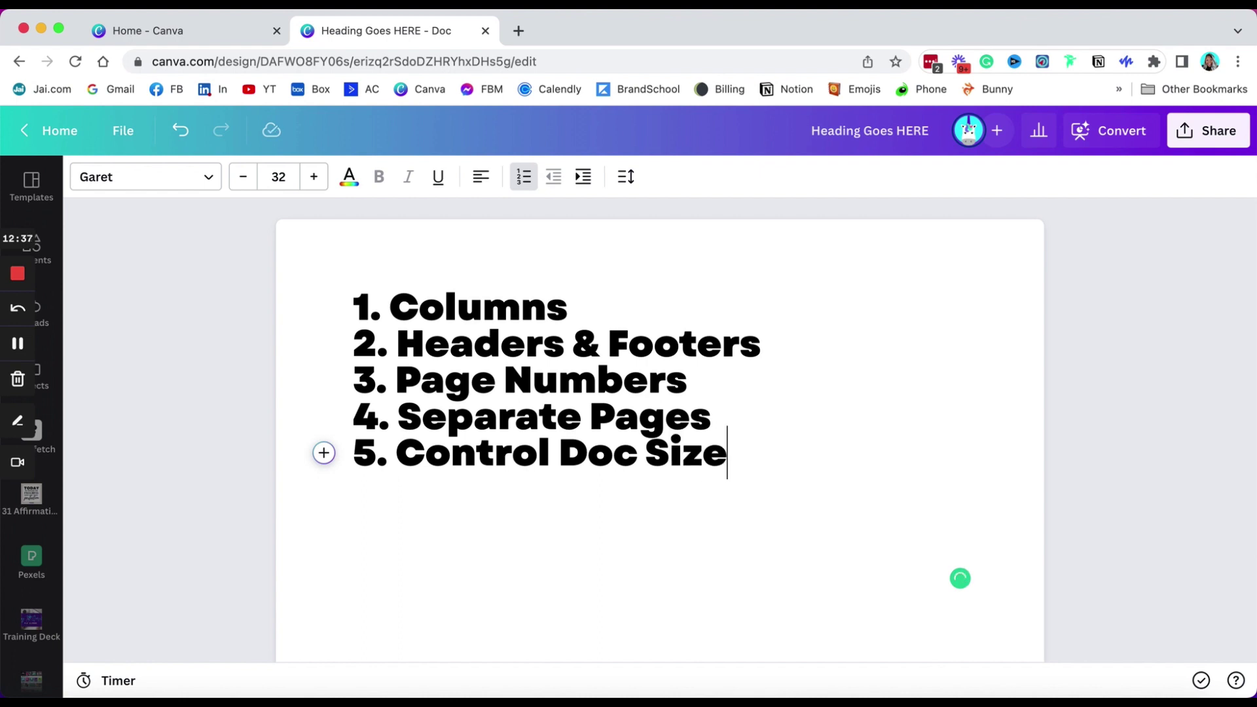